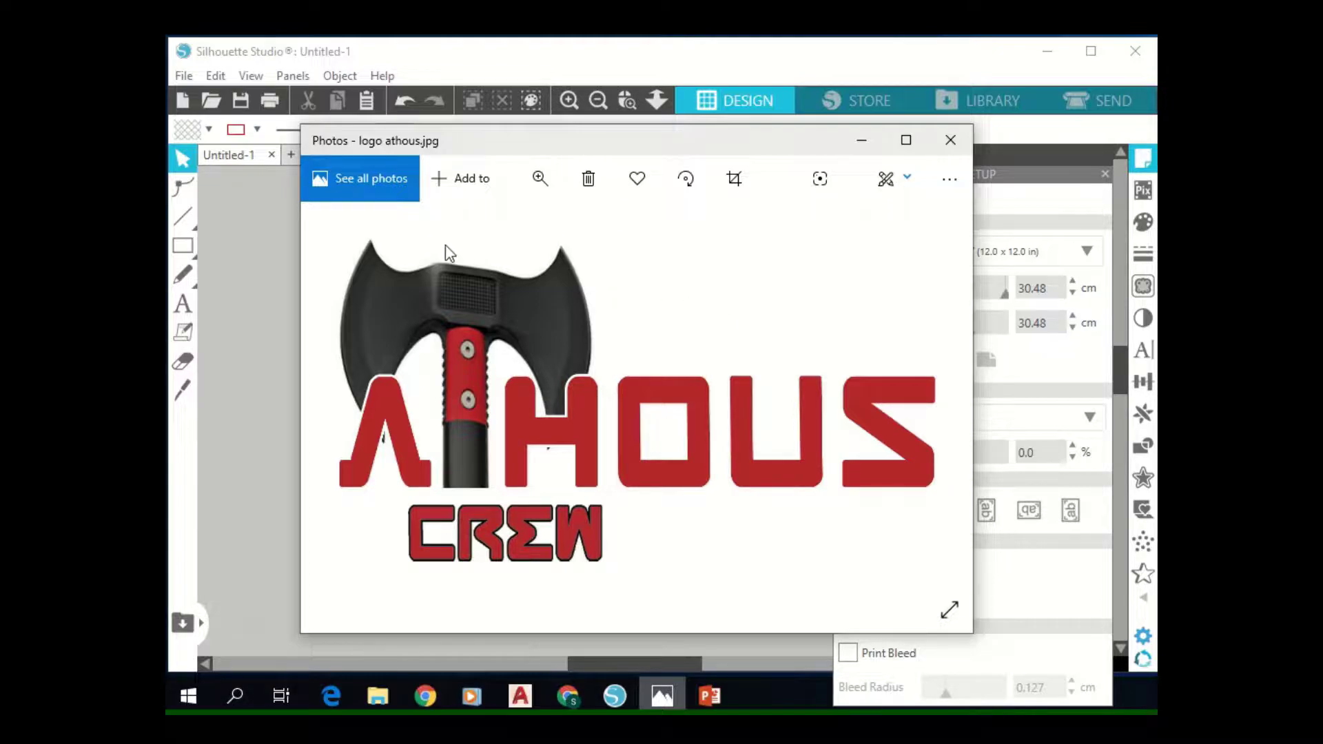
Open logo athous.jpg from the Desktop in Silhouette Studio.
left_click(249, 237)
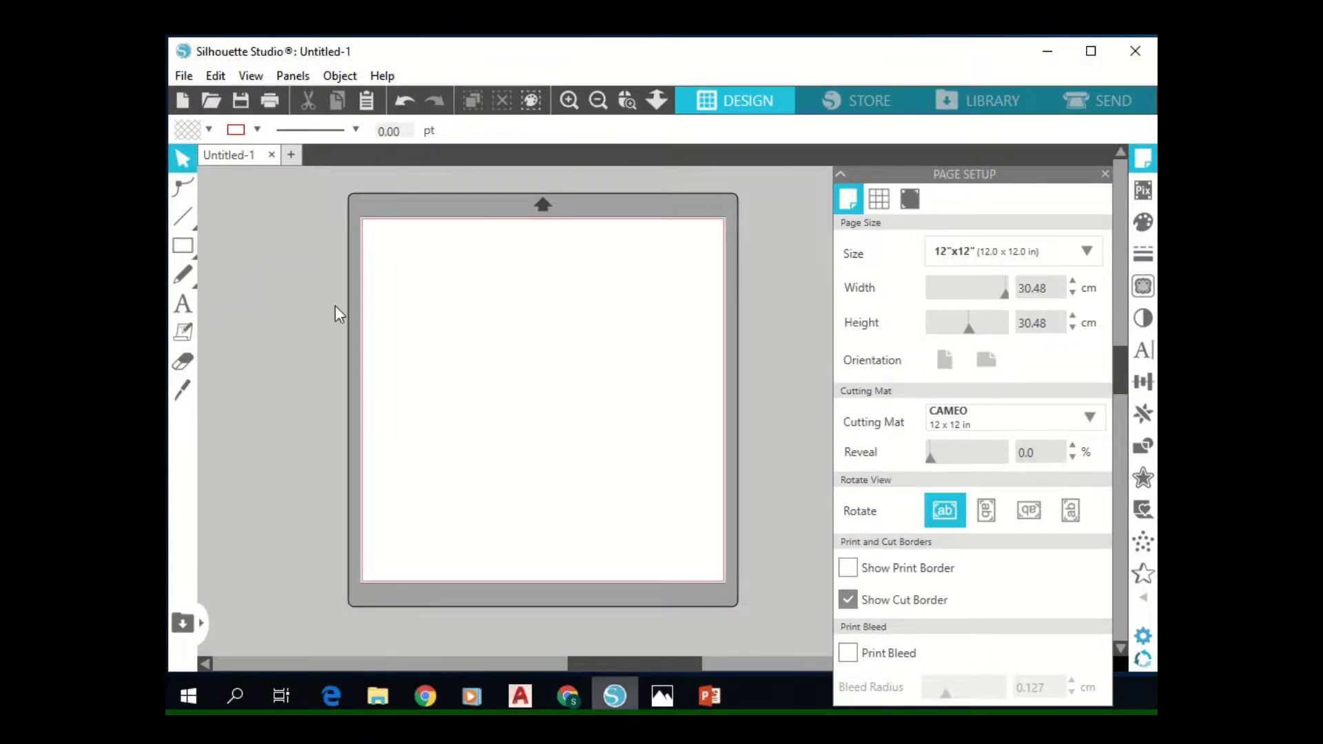
left_click(210, 99)
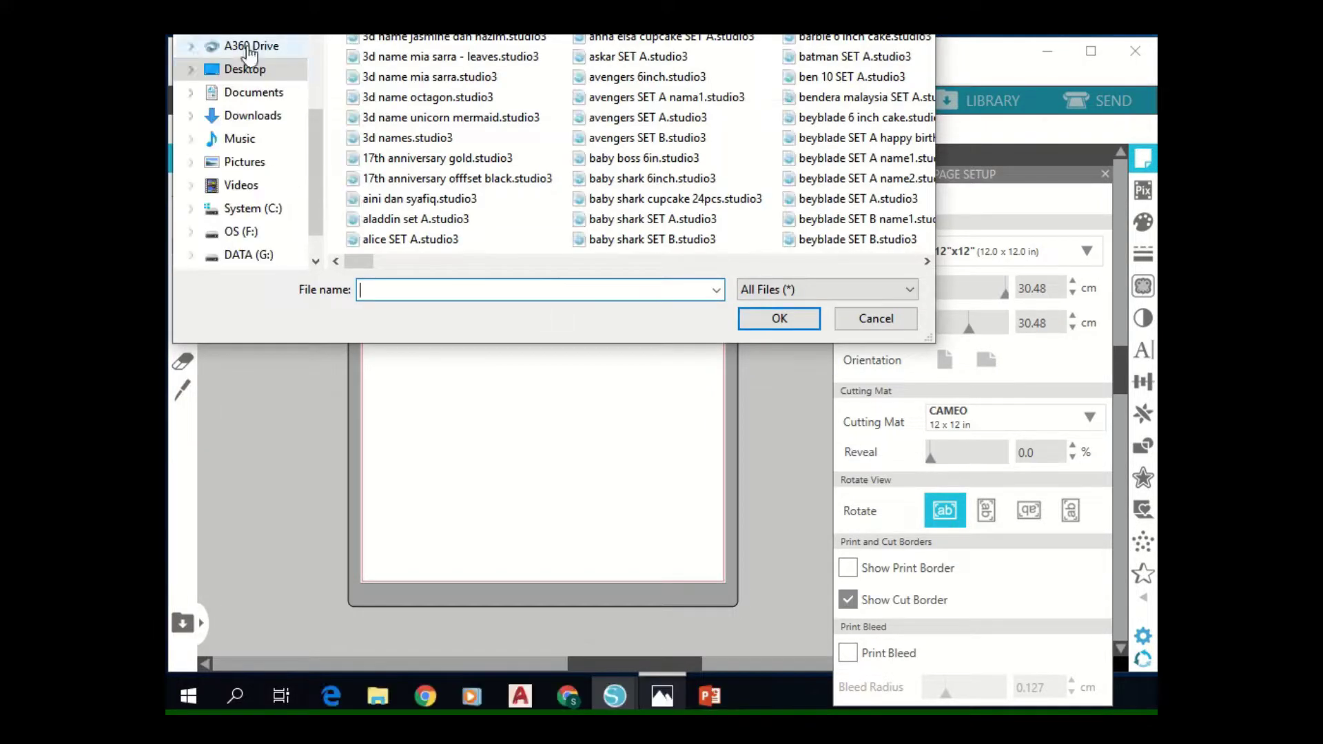
left_click(248, 68)
scroll(730, 207, "down", 3)
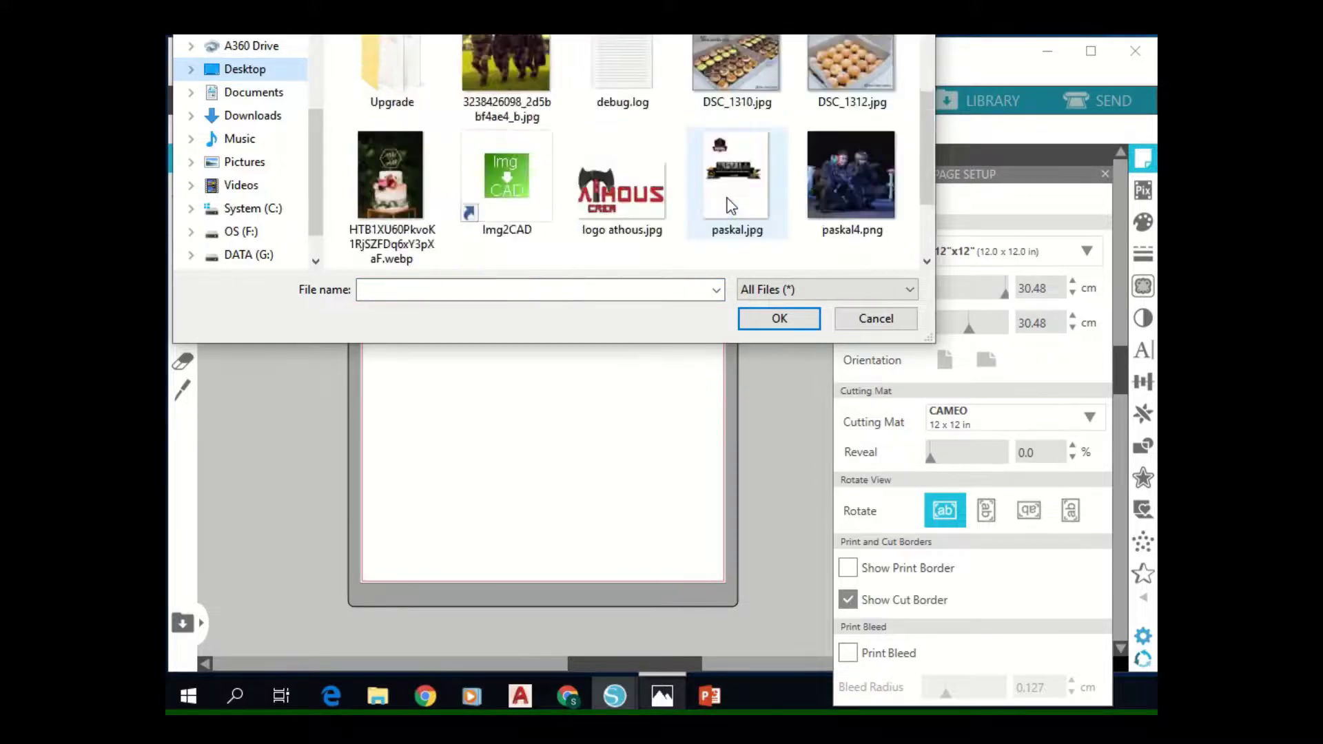
double_click(614, 210)
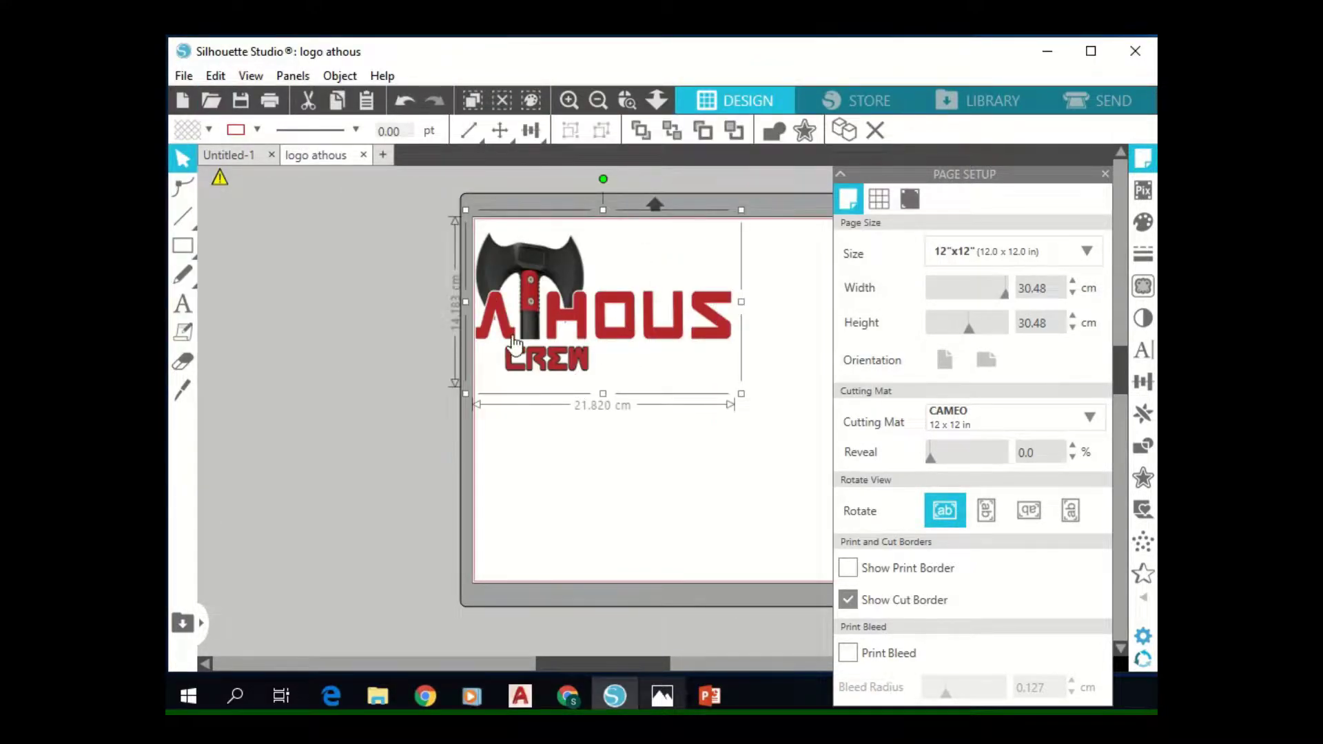
Zoom in and slice the image with the Knife between ATHOUS and CREW.
left_click(183, 390)
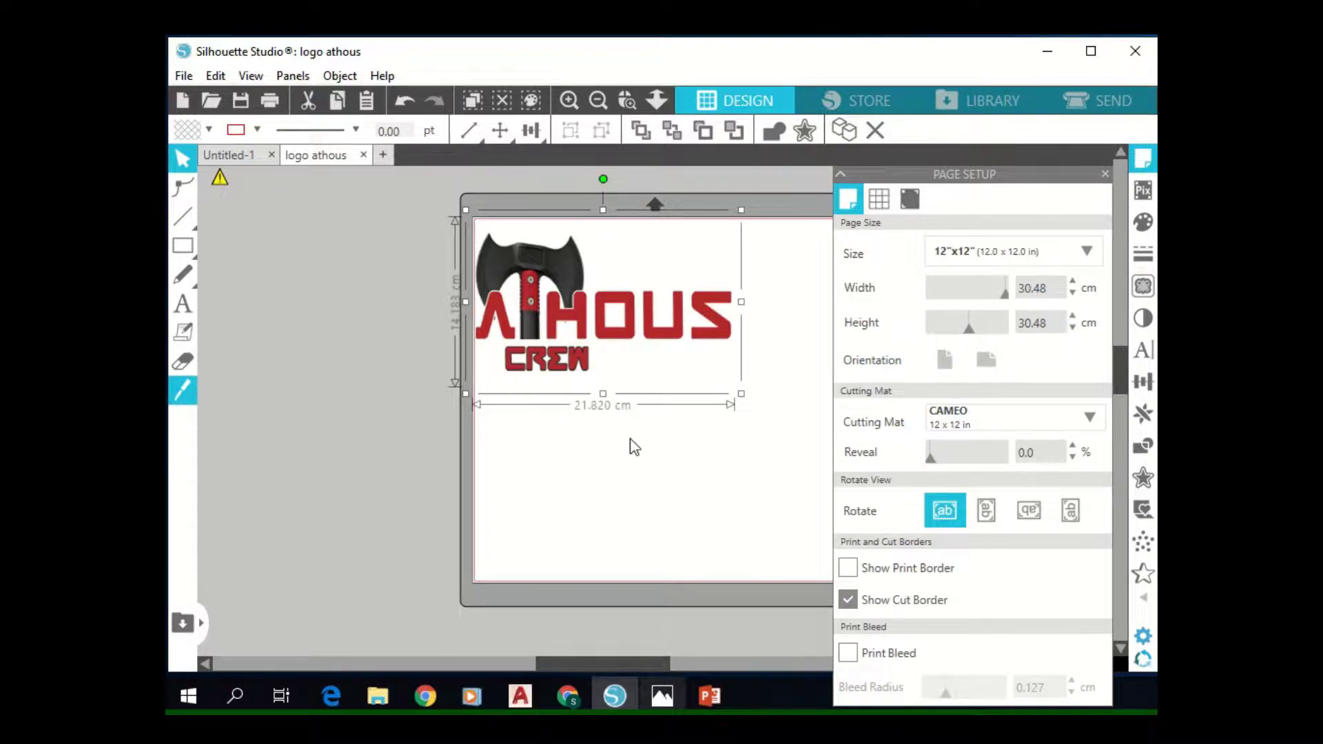
left_click(570, 103)
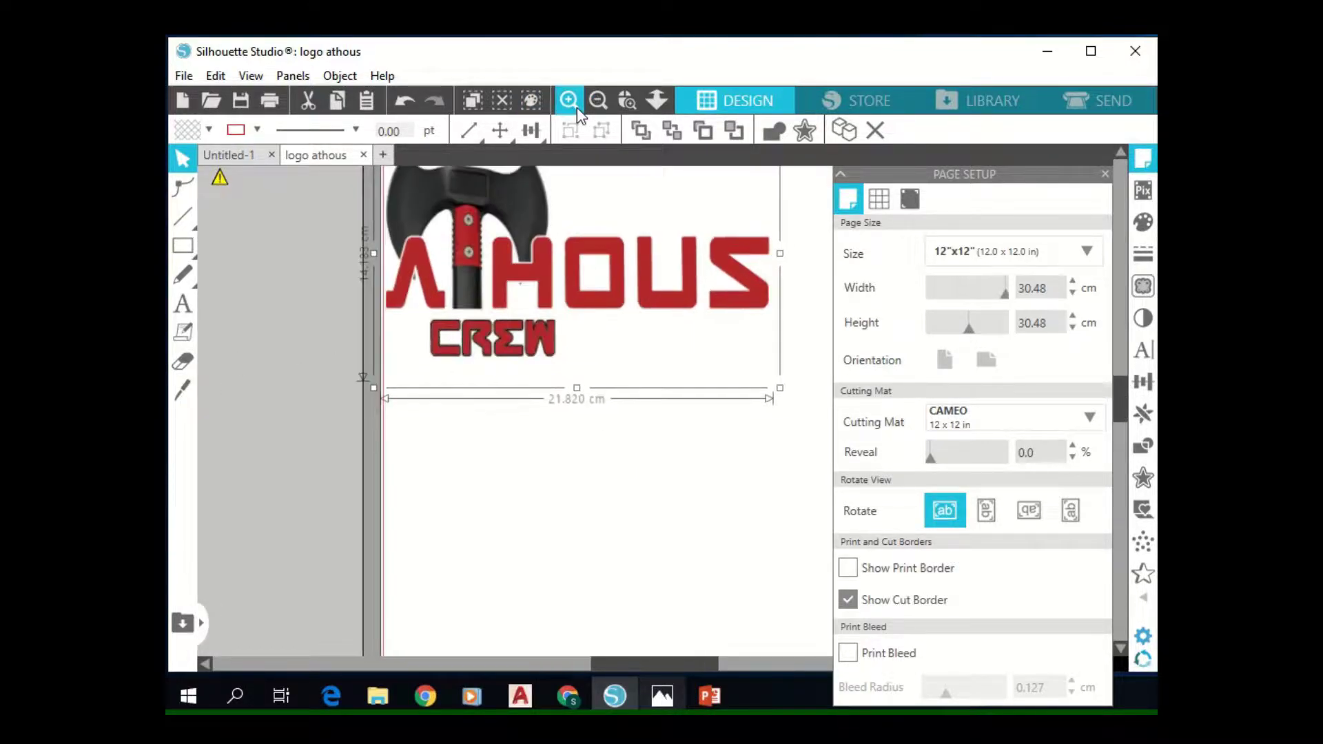
scroll(466, 311, "up", 2)
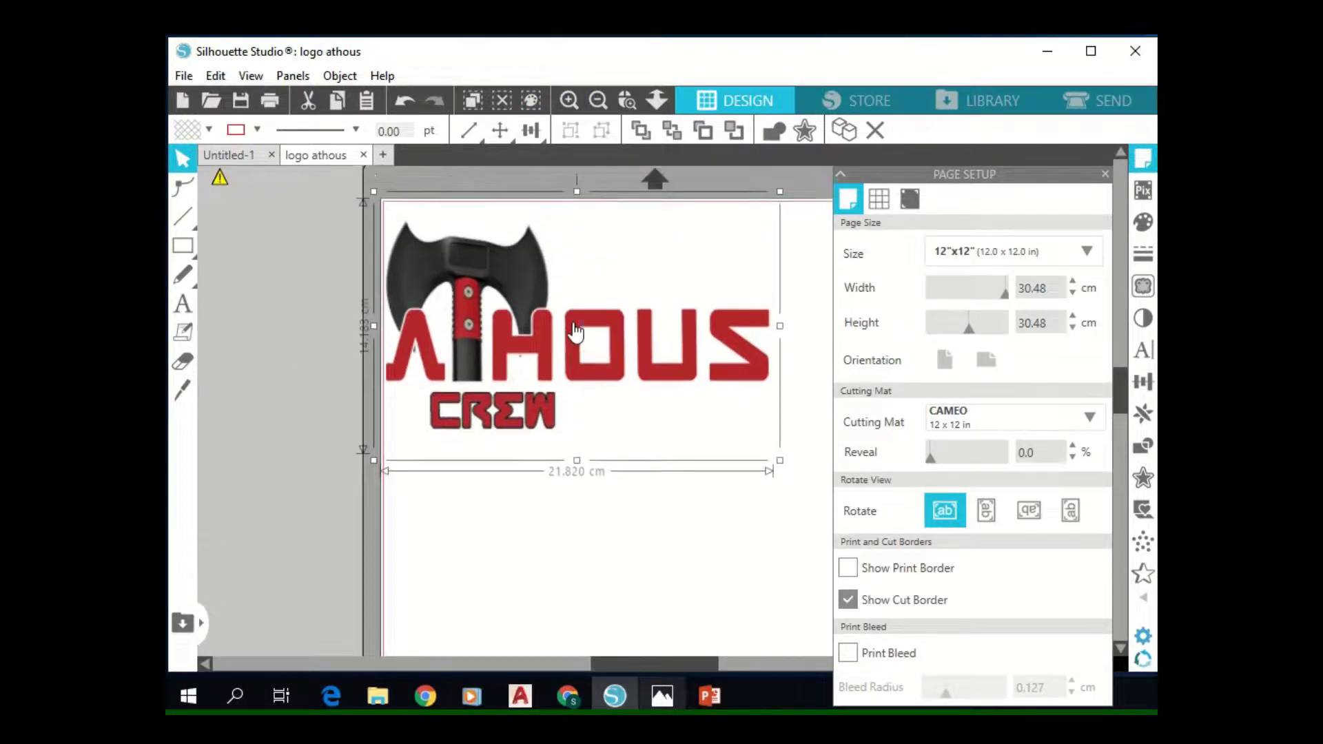
left_click(185, 391)
left_click_drag(377, 412, 825, 414)
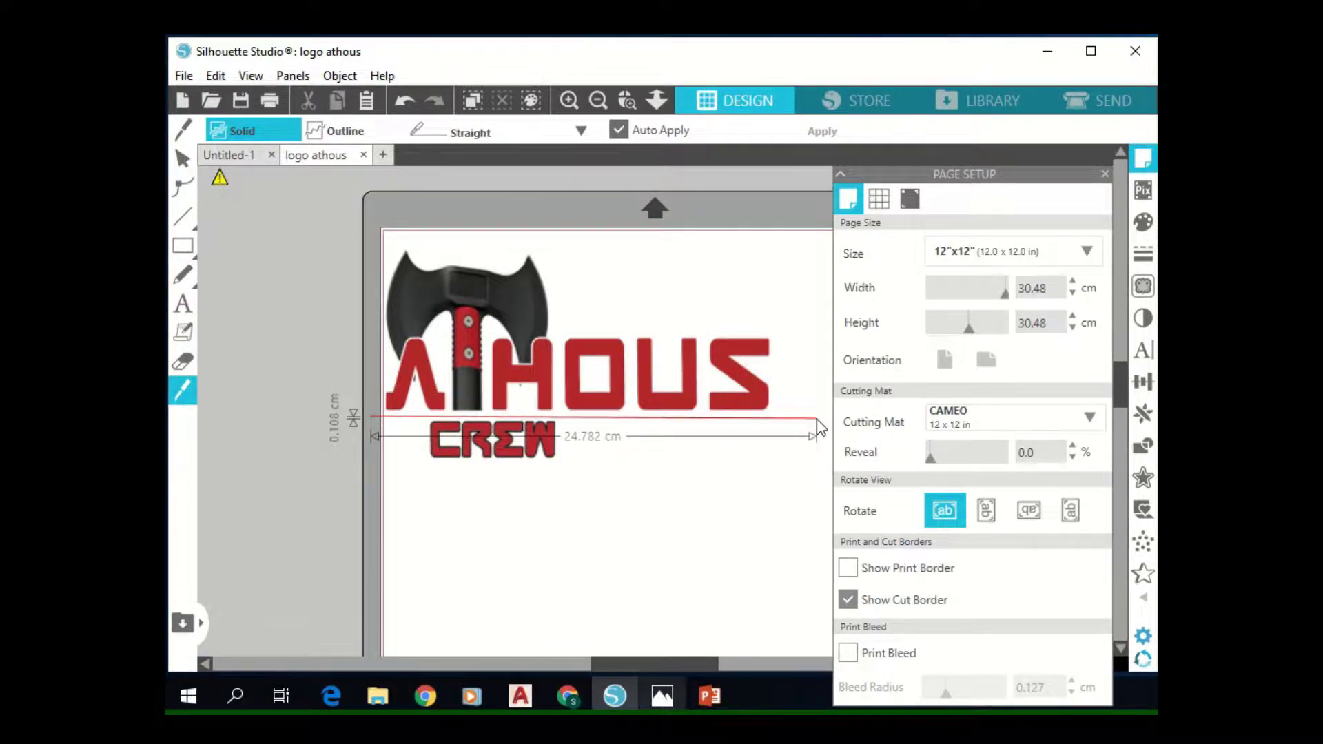
left_click_drag(817, 426, 817, 424)
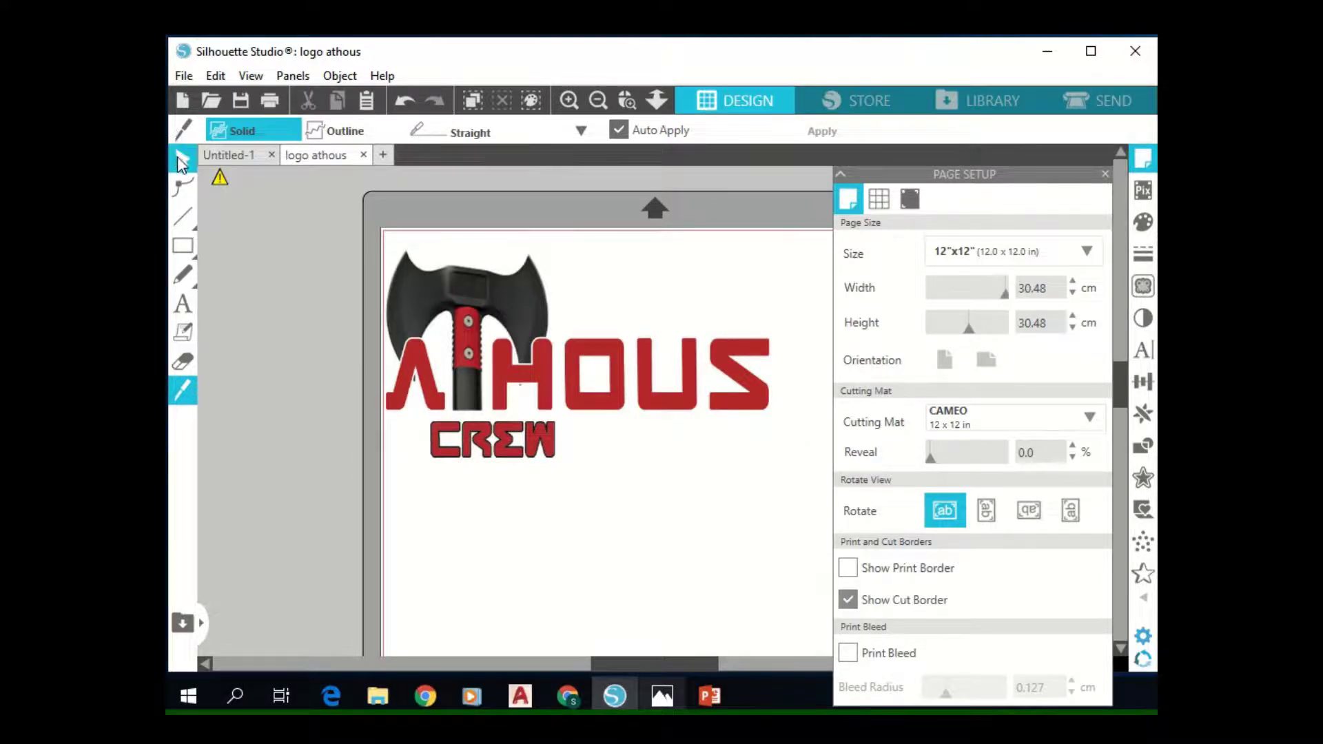
Separate the CREW lettering from the logo and delete it.
left_click(182, 159)
left_click_drag(598, 380, 510, 353)
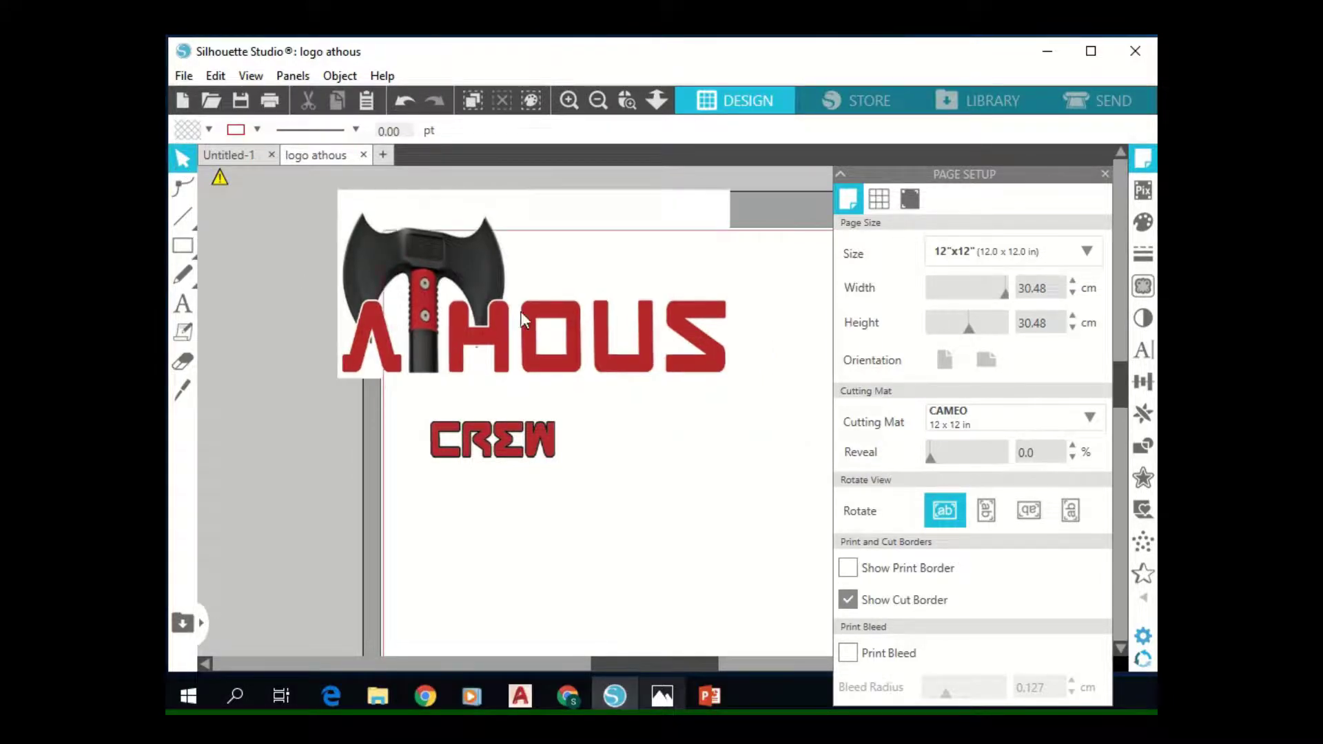
left_click(493, 434)
key("Delete")
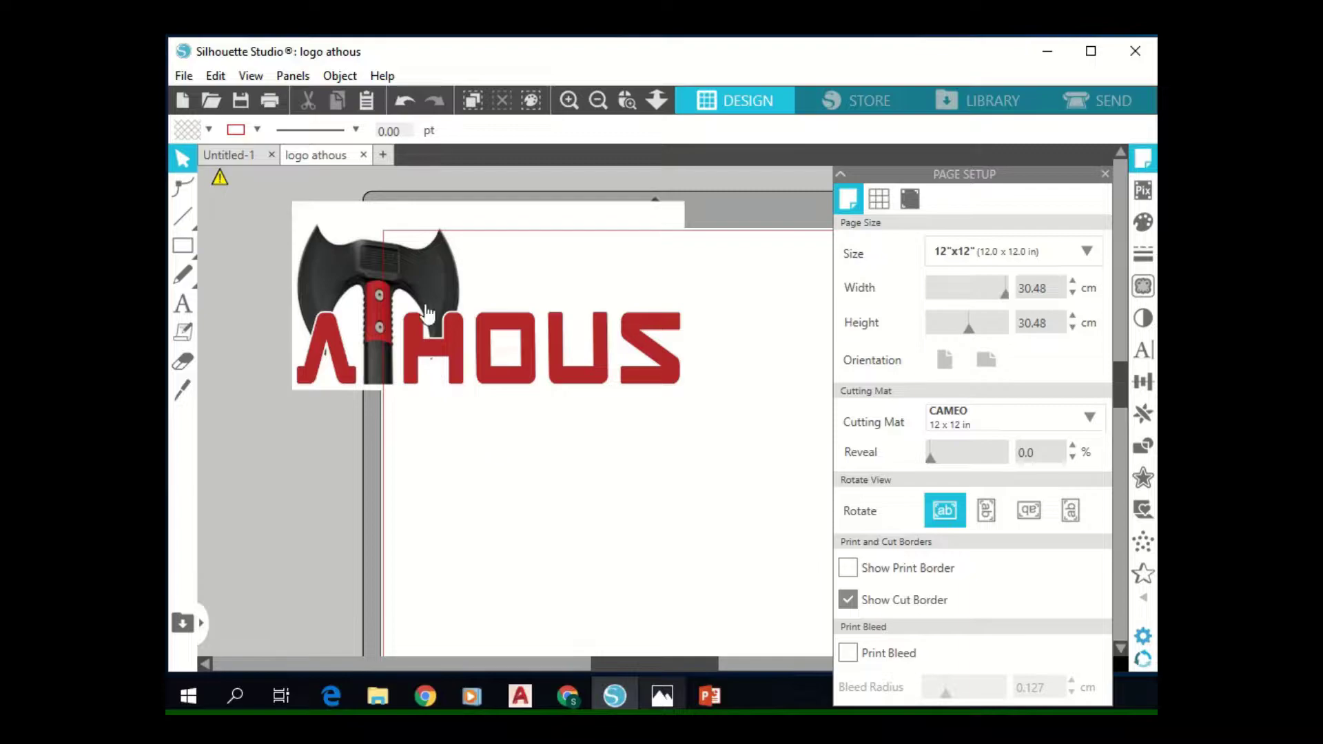
Move the axe-and-ATHOUS logo to the middle of the mat.
left_click_drag(426, 313, 534, 382)
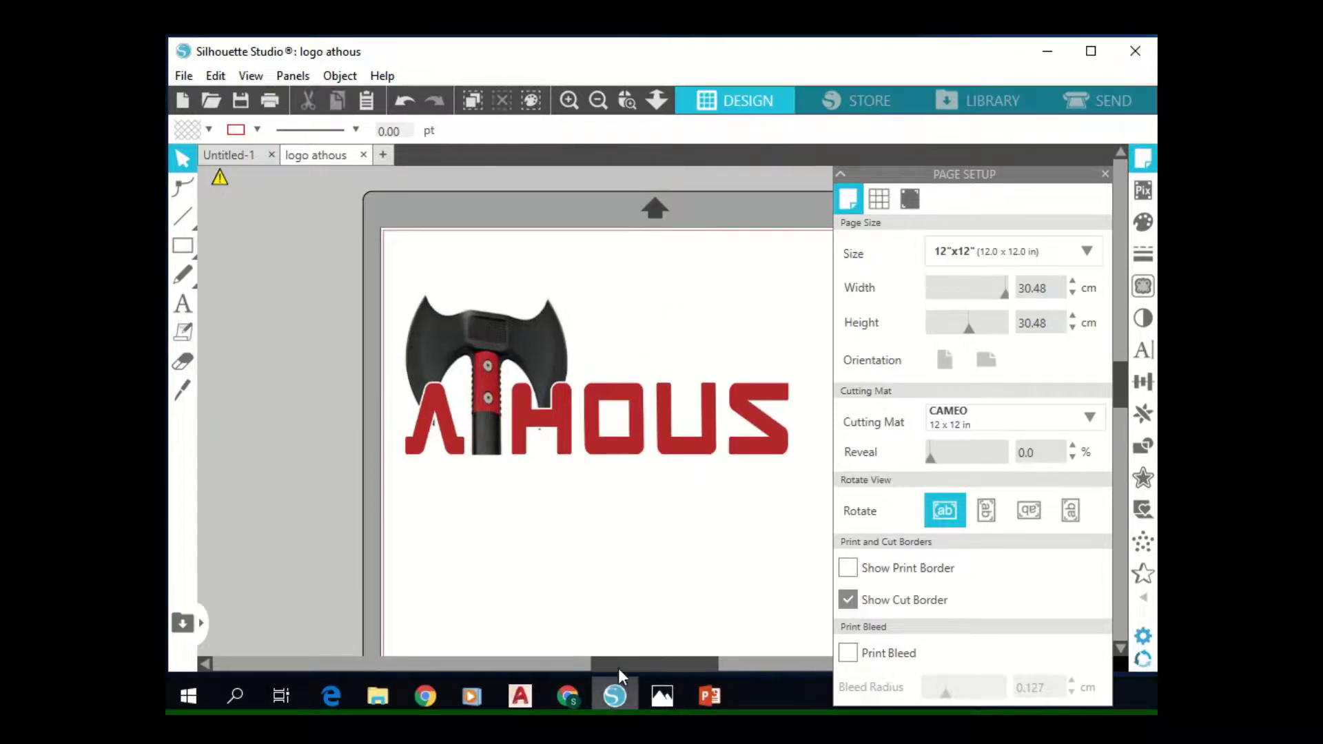
left_click_drag(619, 668, 655, 661)
left_click(494, 451)
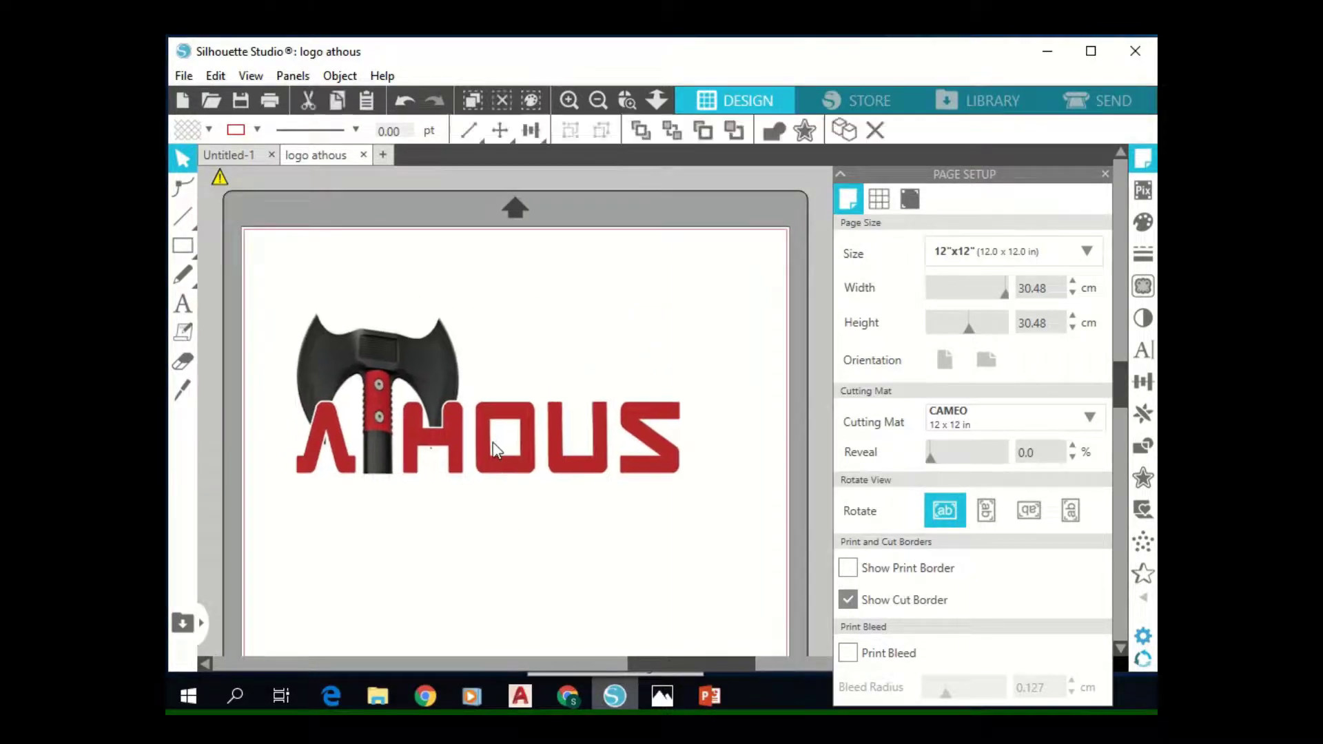
left_click_drag(494, 450, 528, 462)
left_click(644, 323)
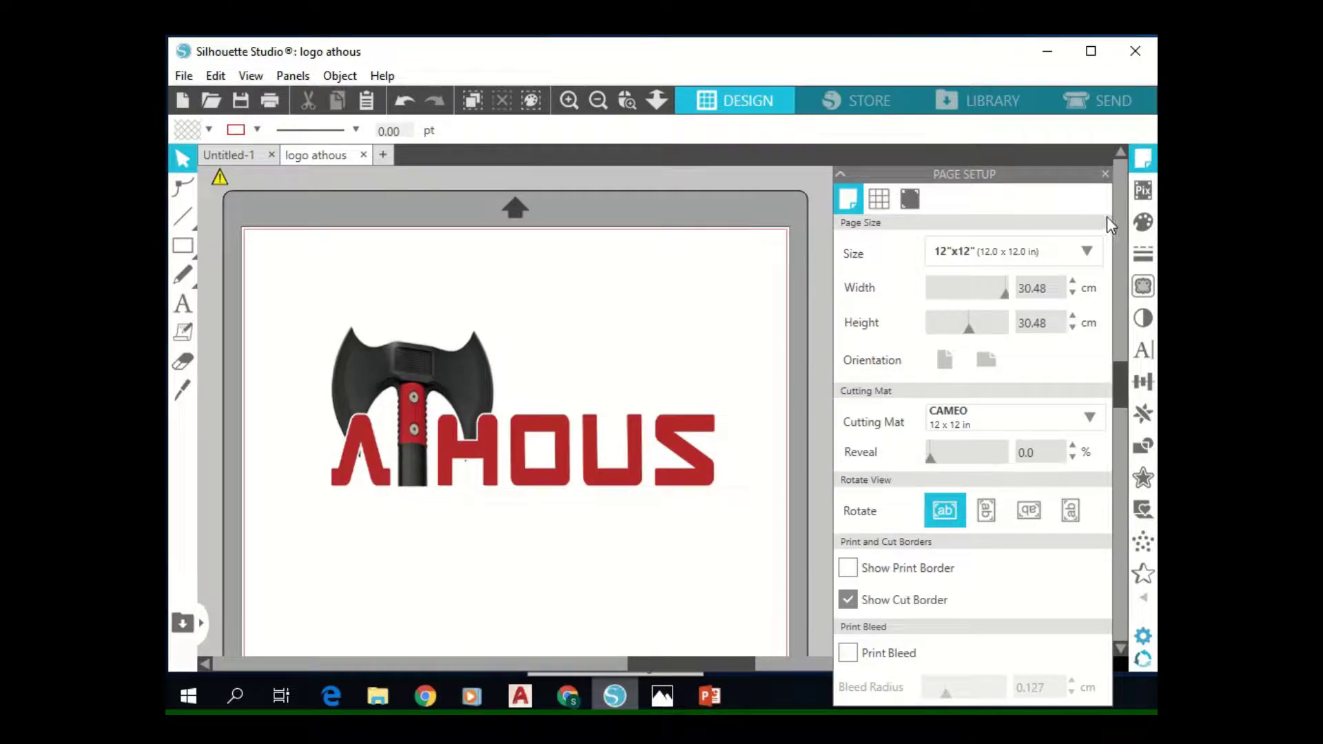
Trace the whole logo area at 45% threshold into red cut outlines.
left_click(1144, 285)
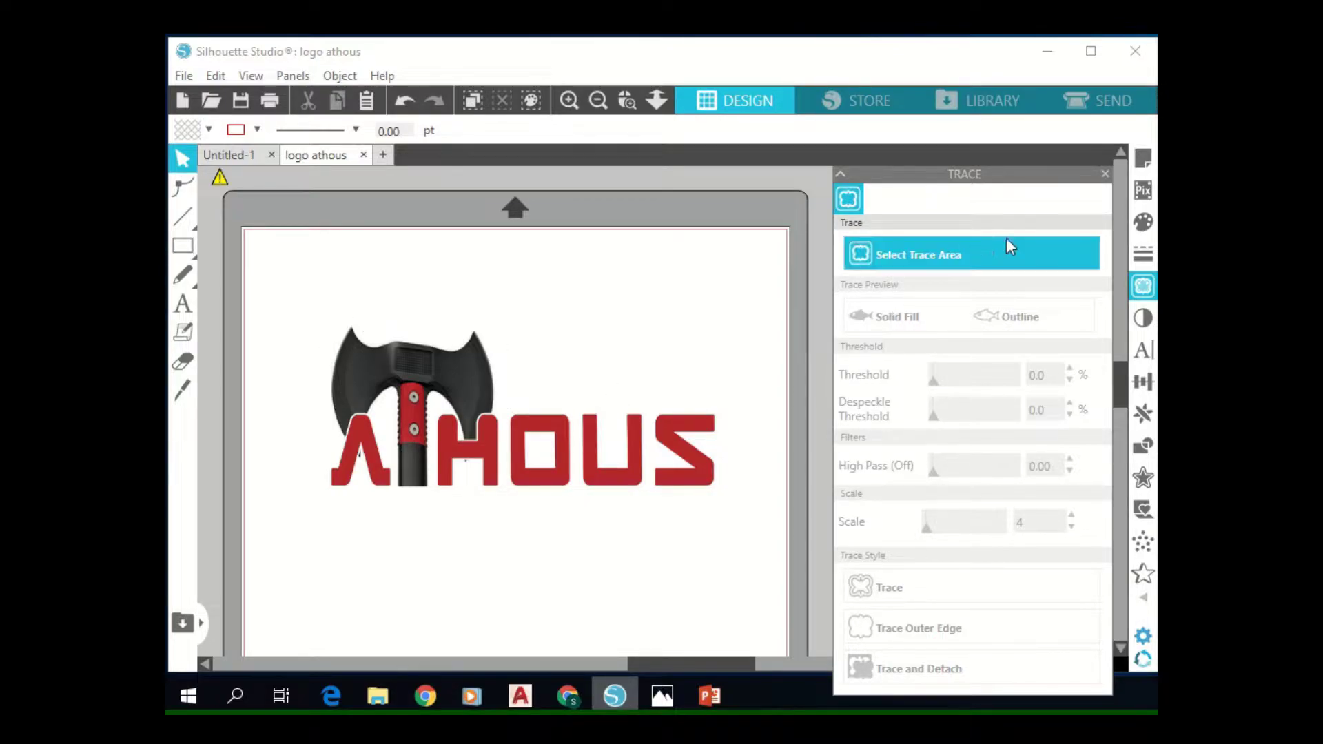
left_click(1142, 288)
left_click(1142, 290)
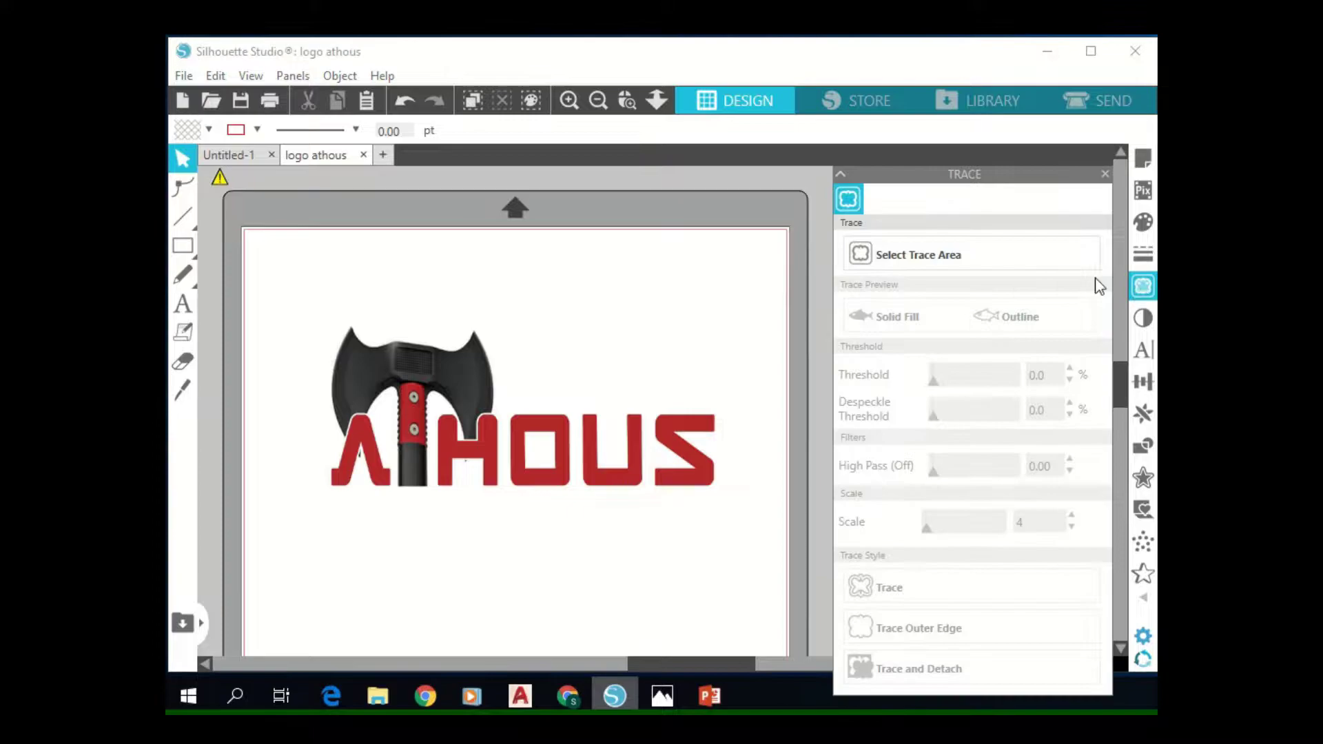
left_click(910, 257)
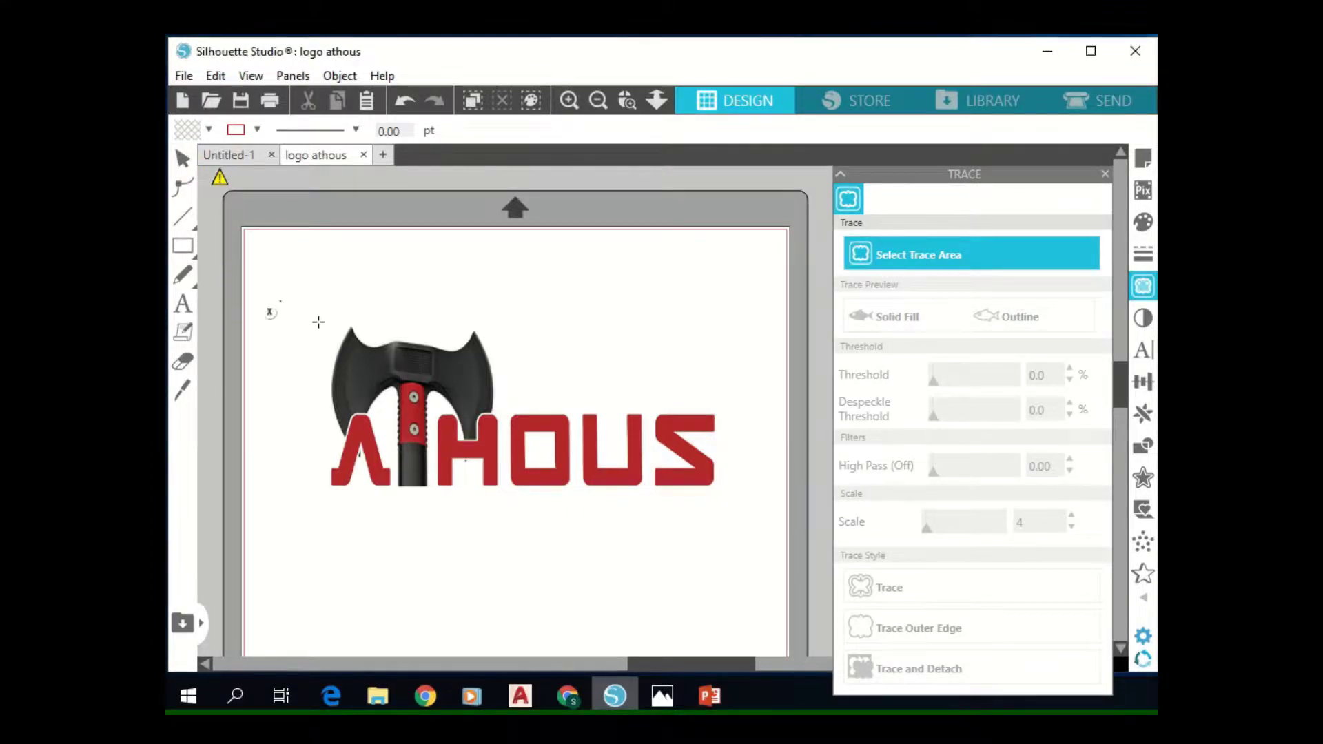
left_click_drag(280, 301, 770, 533)
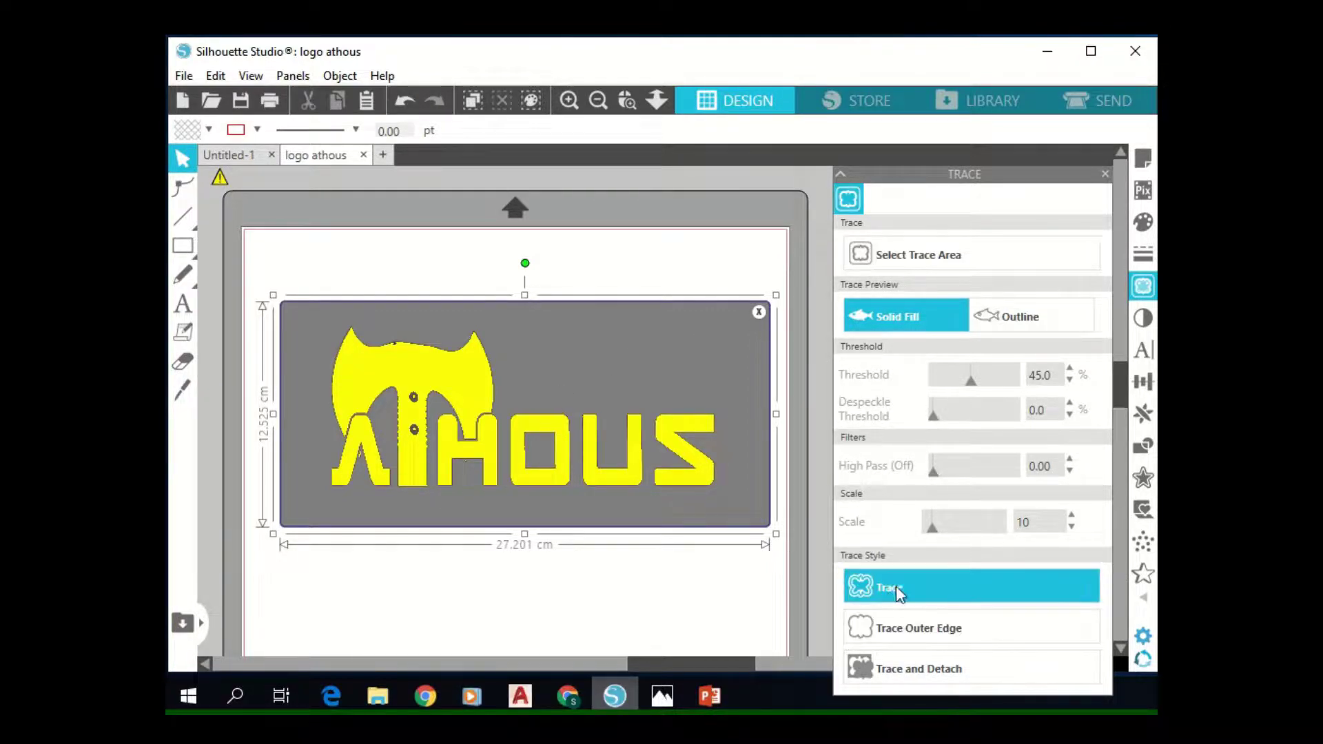
left_click(918, 587)
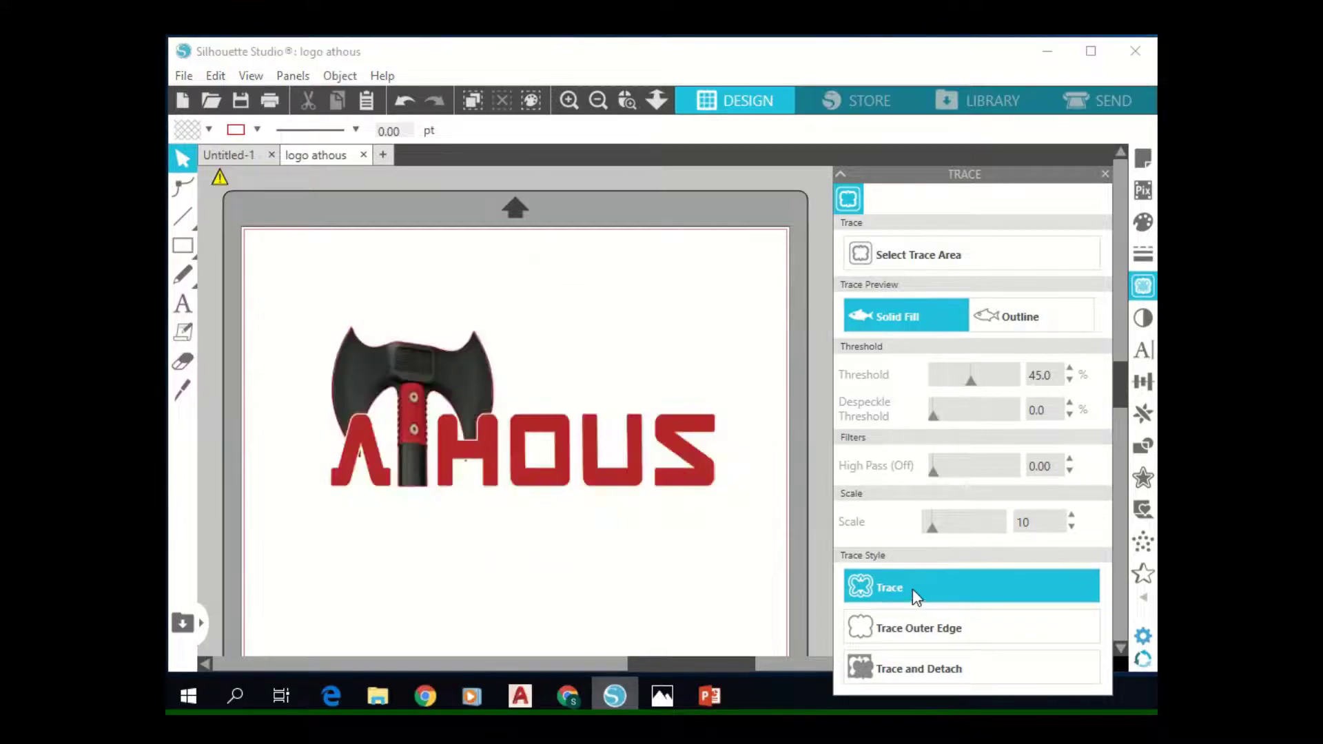
Drag the trace apart to check it, then undo so it sits over the image.
left_click_drag(471, 362, 468, 481)
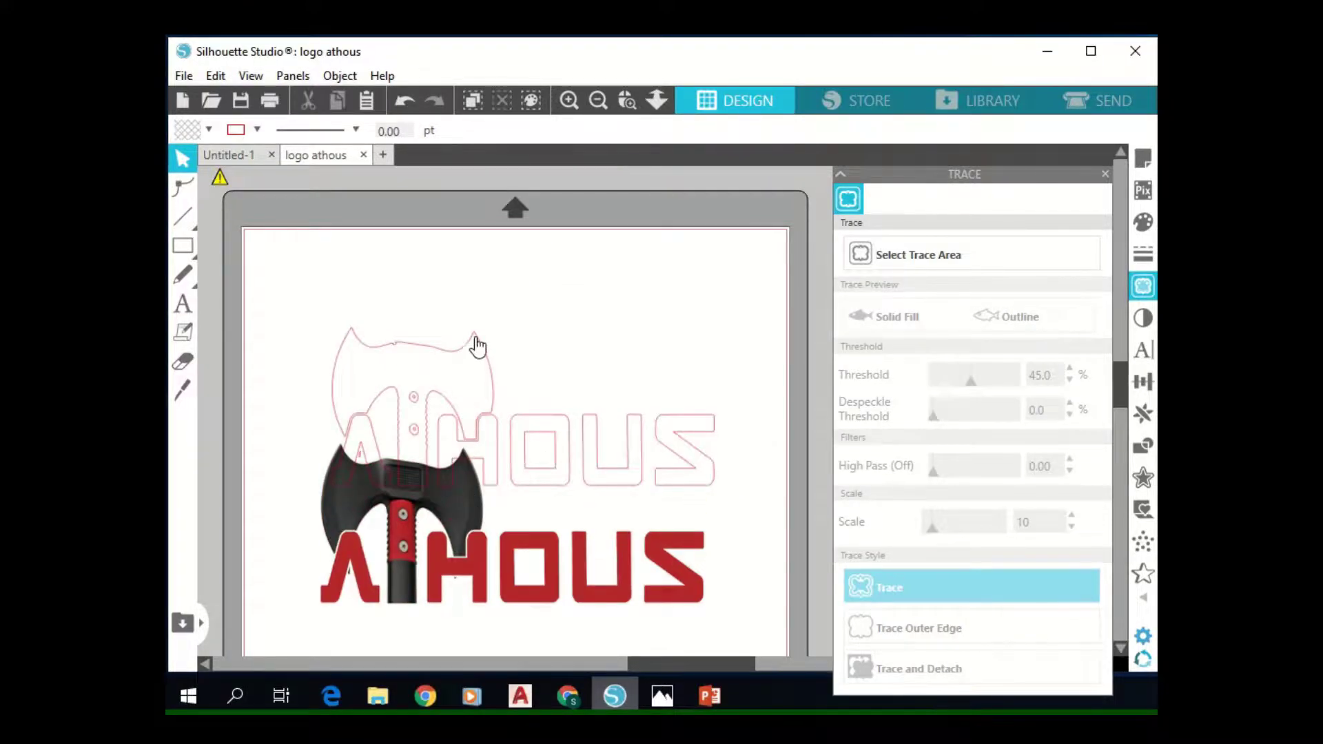
left_click_drag(477, 351, 488, 293)
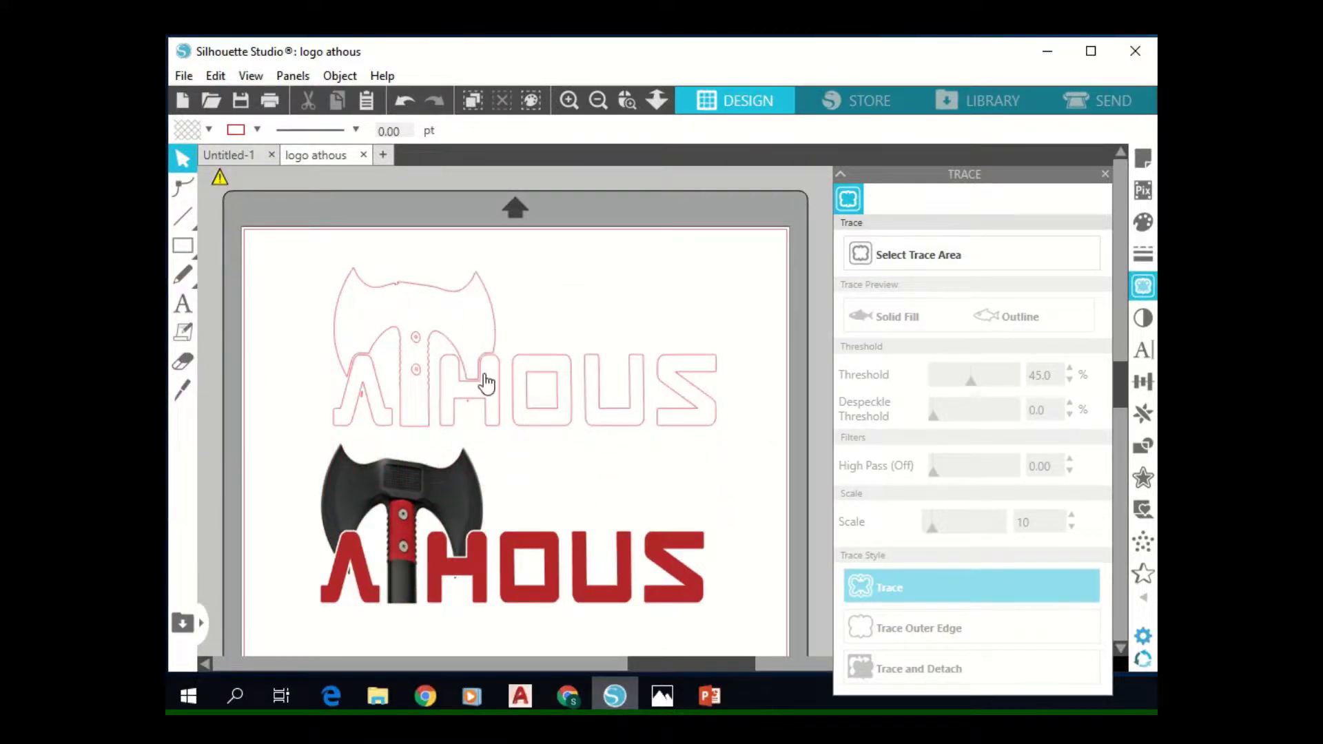
key("ctrl+z")
key("ctrl+z")
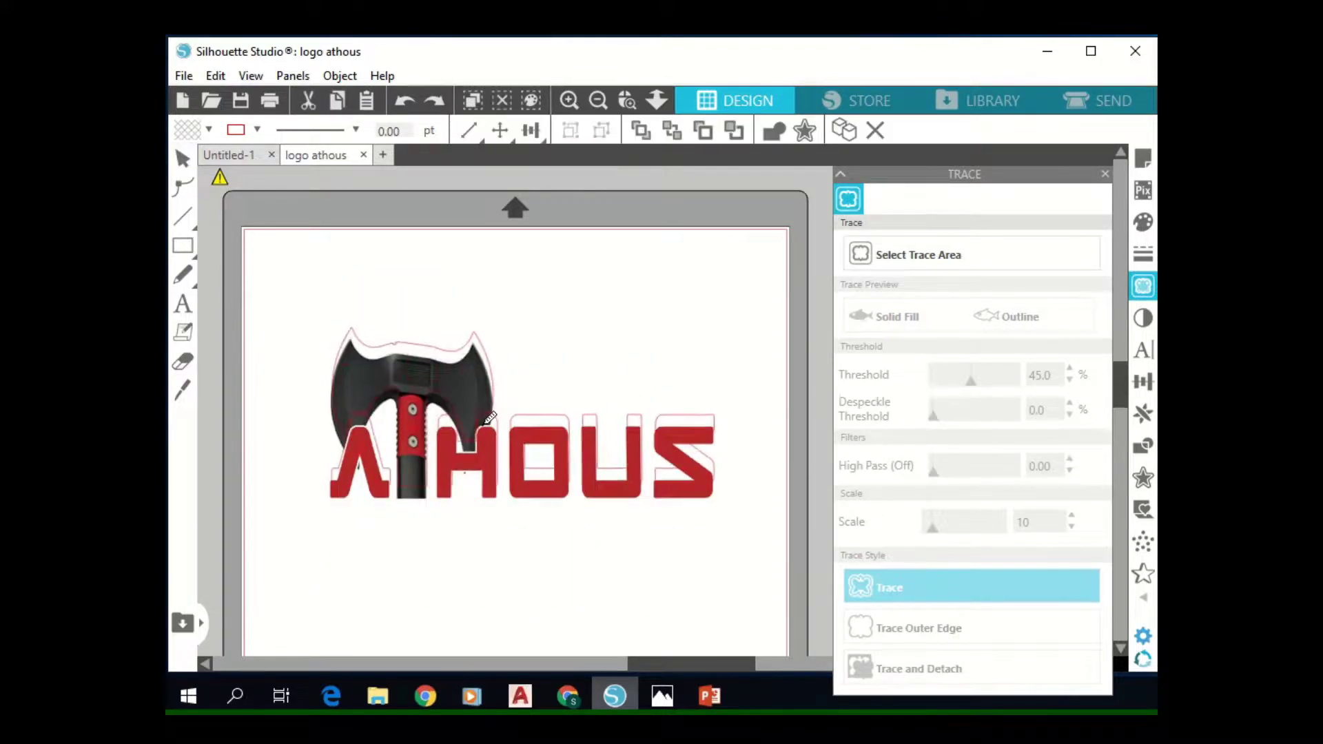
Apply a 0.200 cm rounded offset border around the selected logo.
left_click(493, 377)
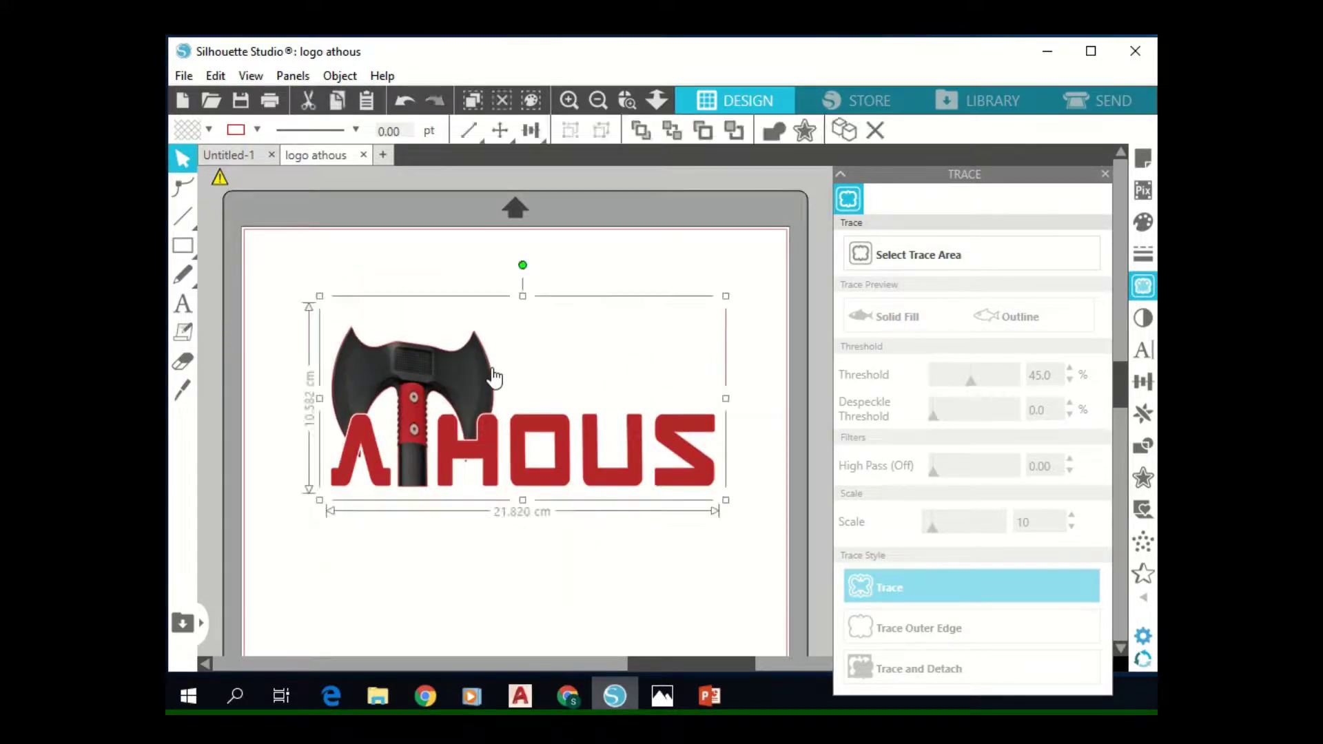
left_click(1142, 477)
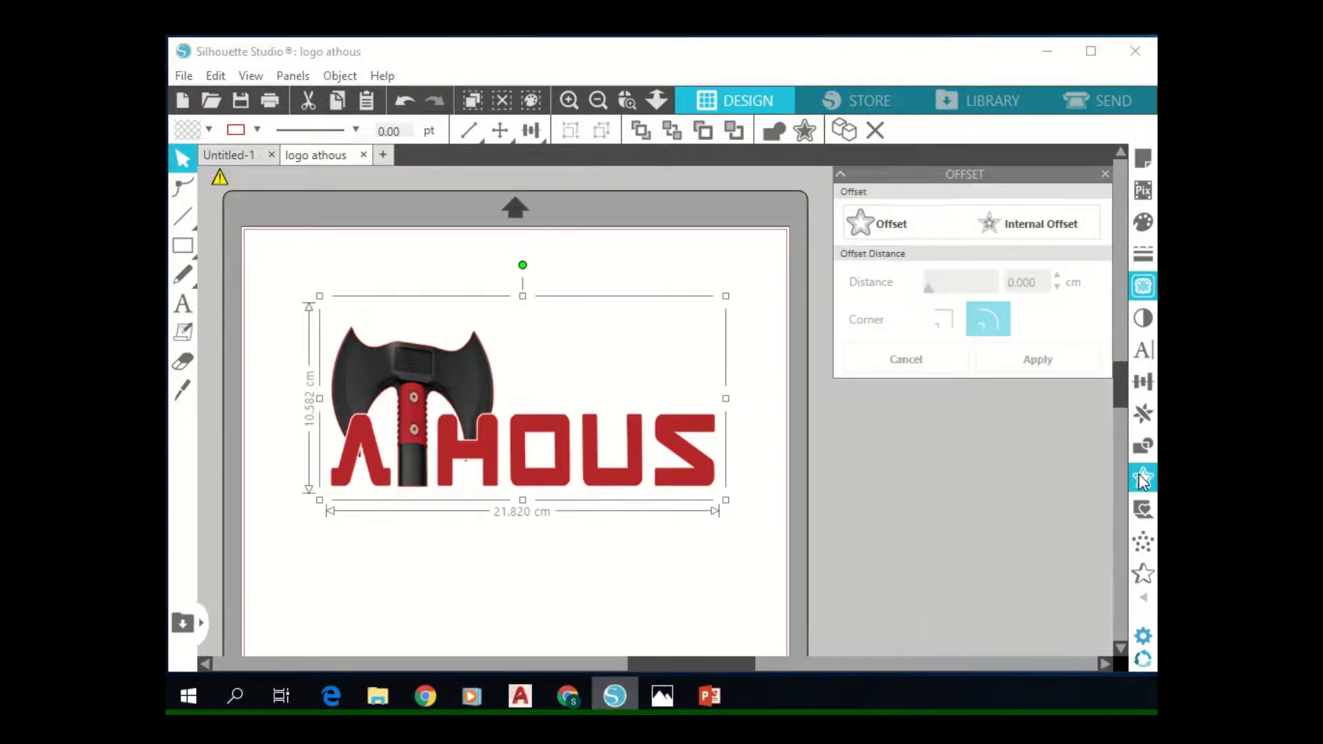
left_click(886, 228)
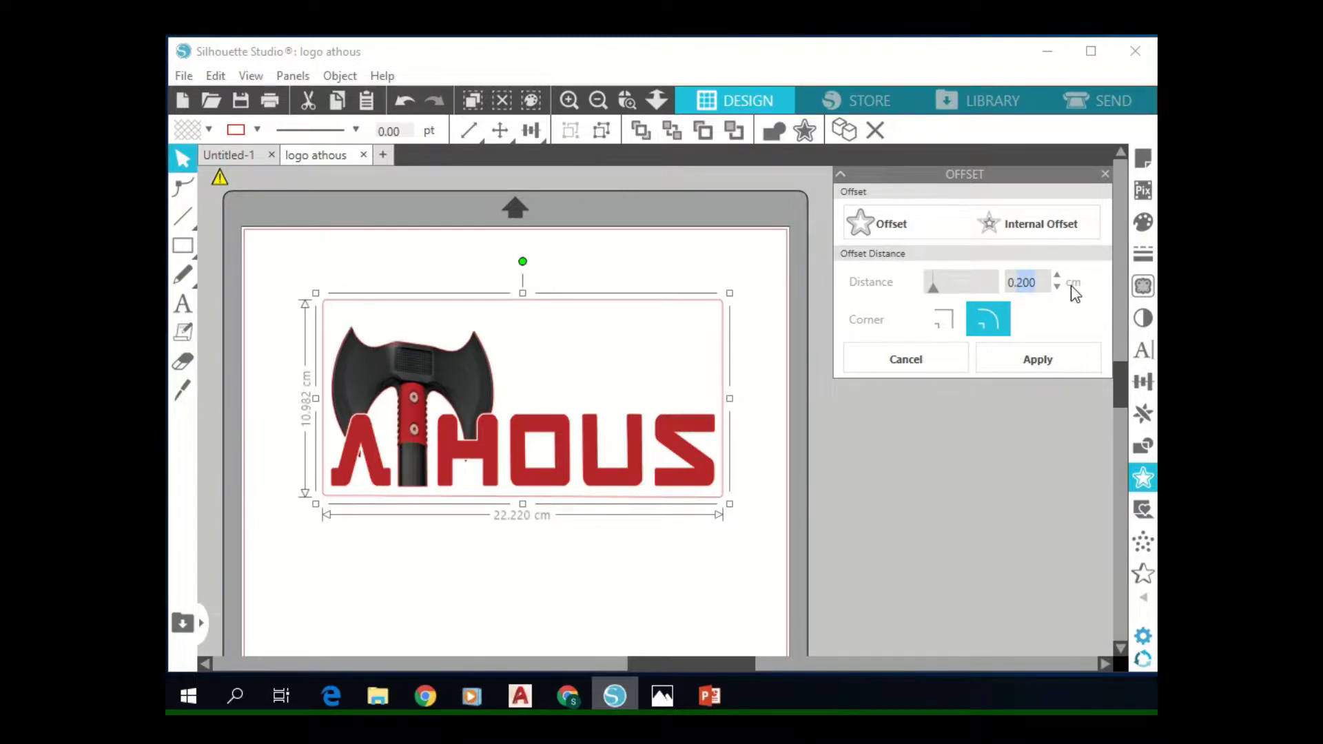
left_click(1024, 359)
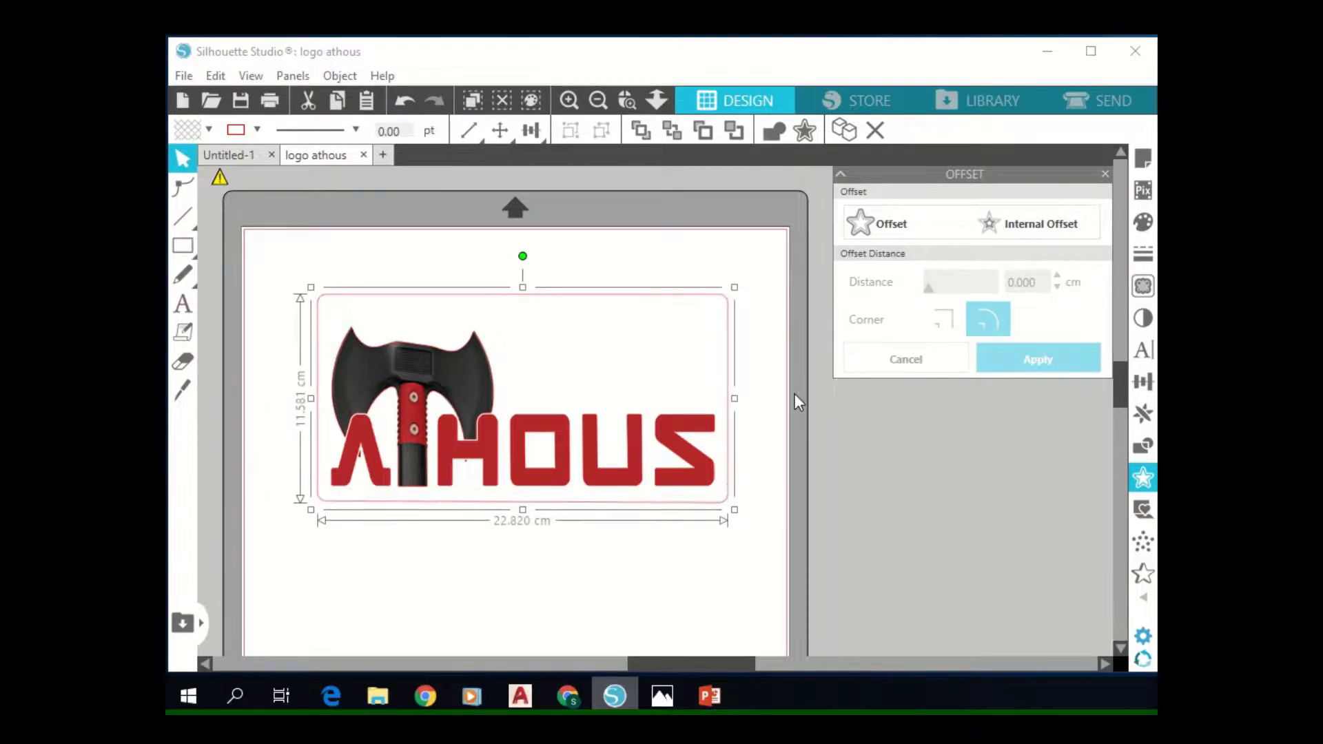
Move the image to inspect the offset, then undo the move and the offset.
left_click(687, 261)
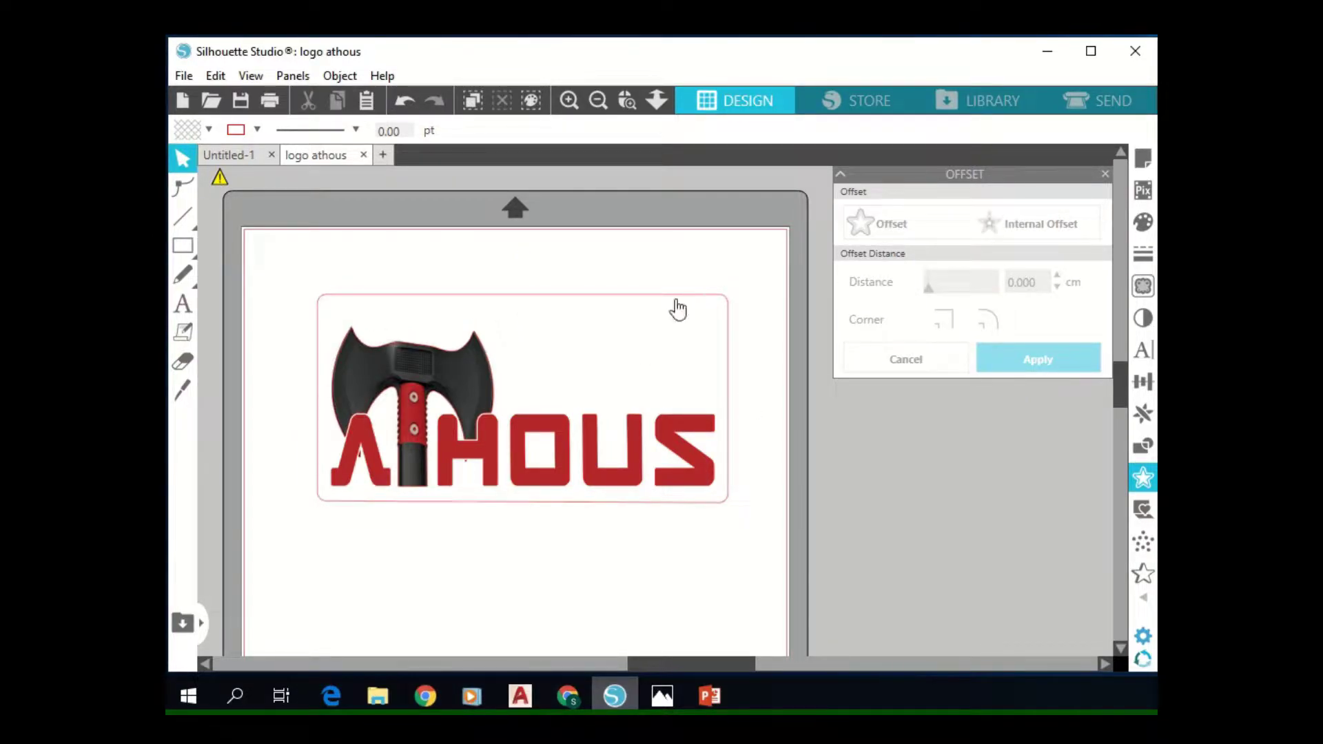
left_click_drag(677, 309, 714, 337)
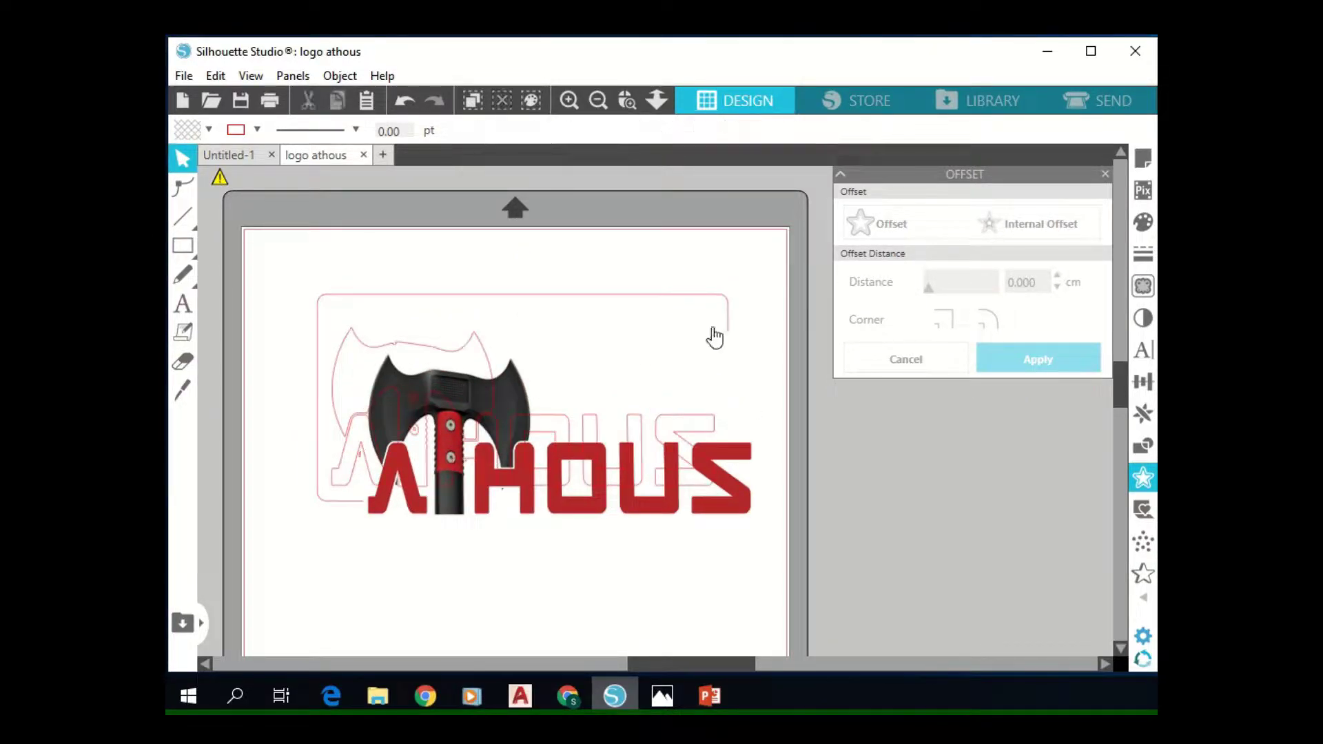
key("ctrl+z")
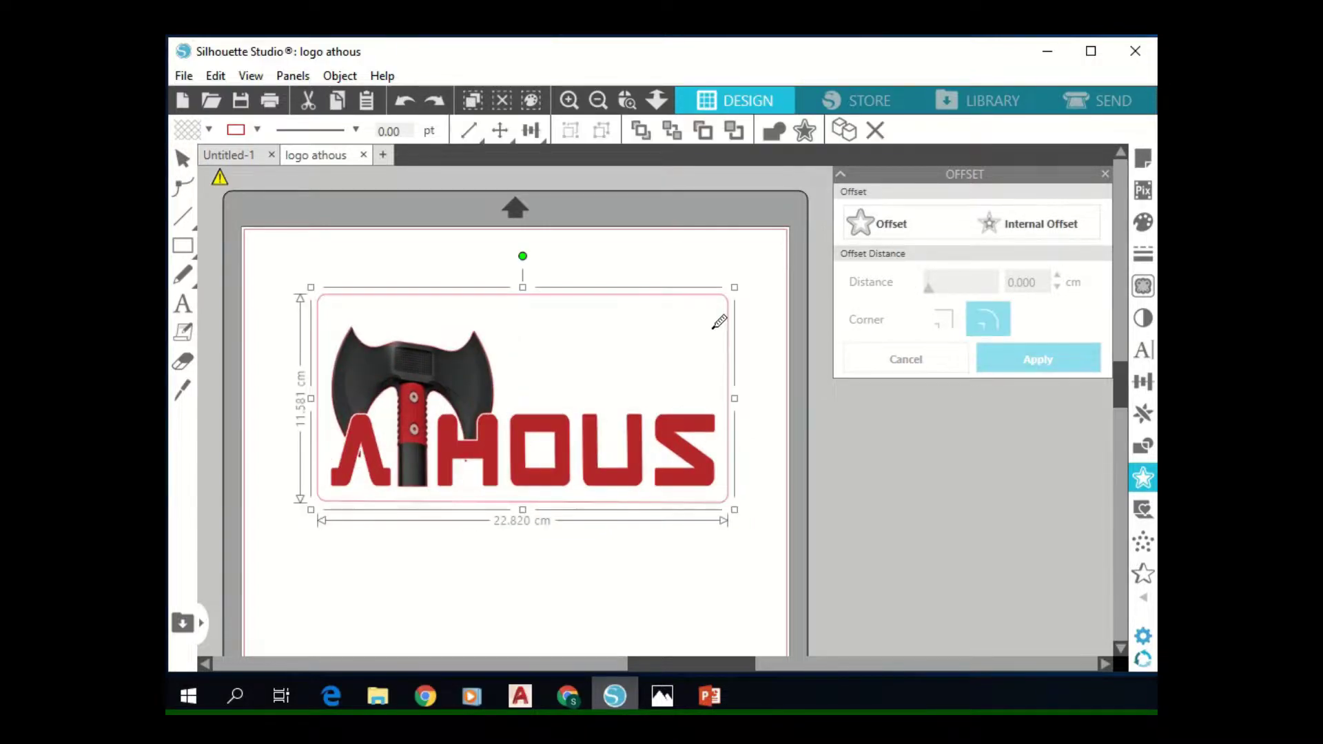
key("ctrl+z")
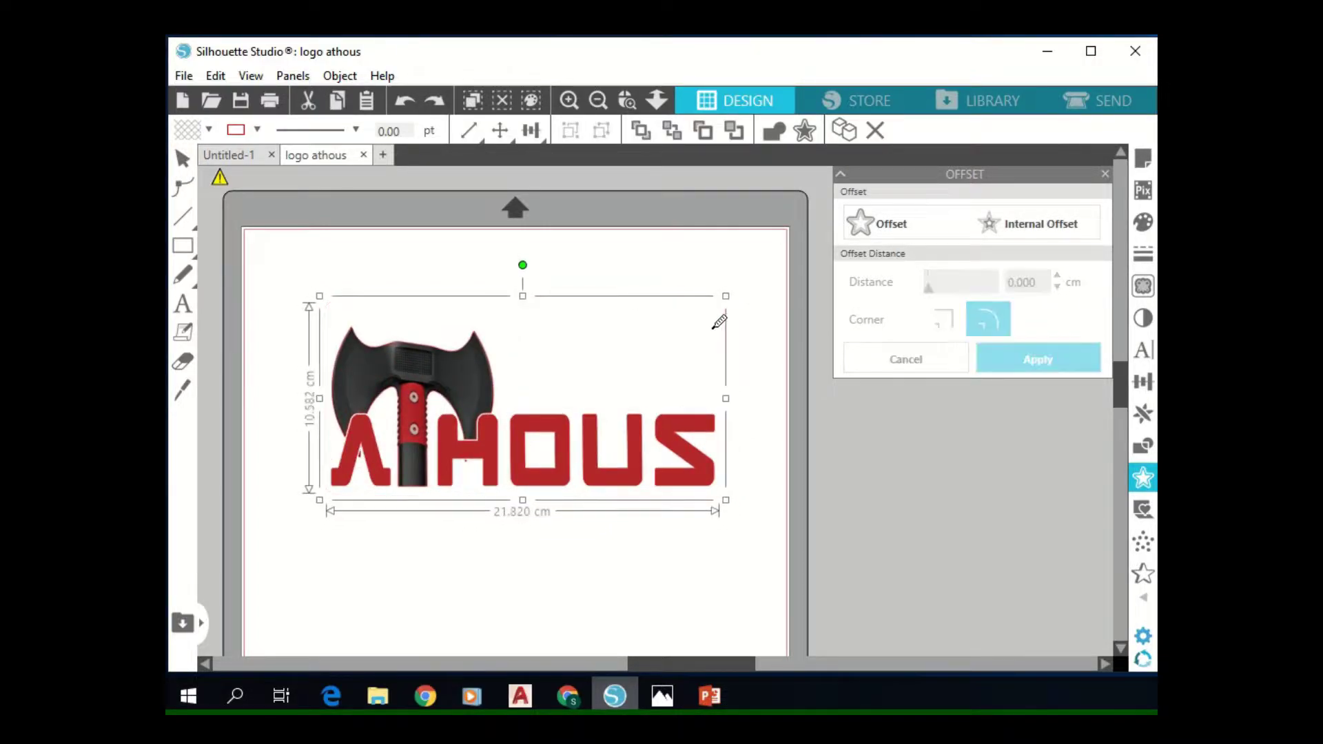
Reapply the 0.2 cm rounded offset around the logo and clear the selection.
left_click(455, 357)
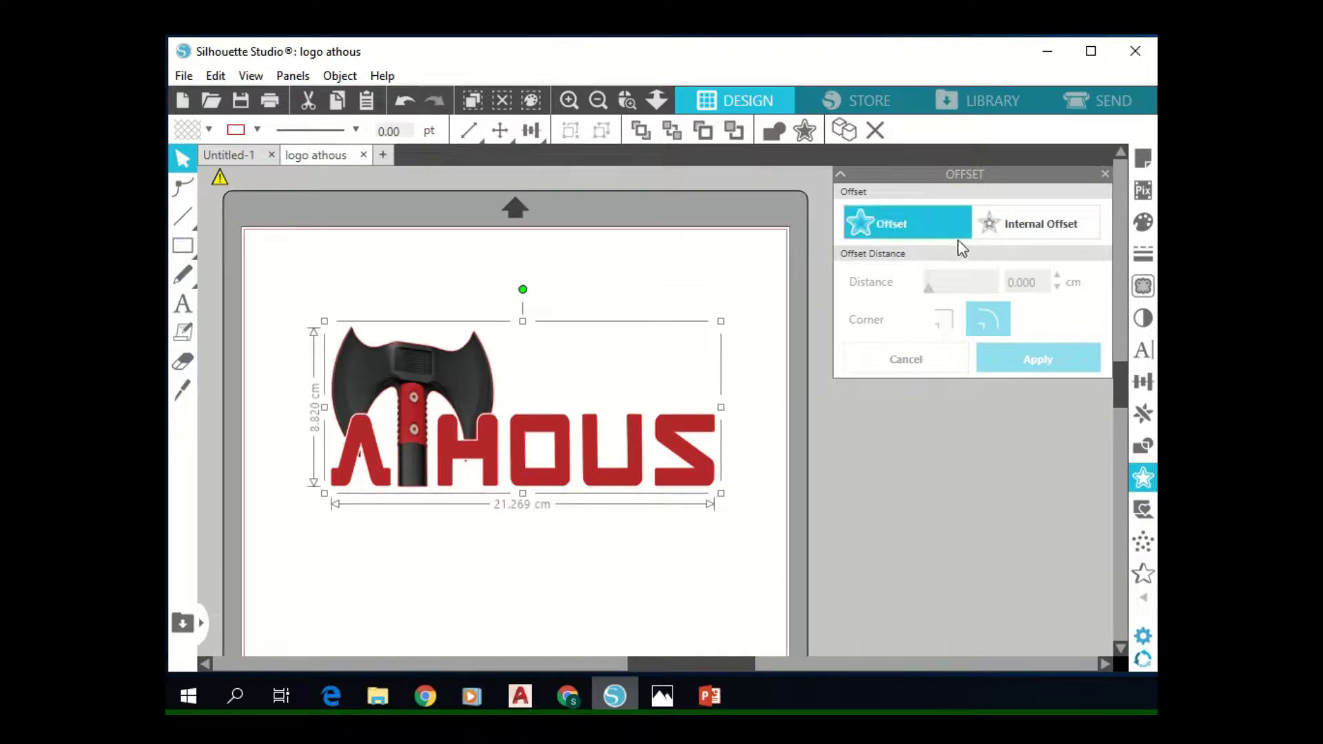
left_click(908, 228)
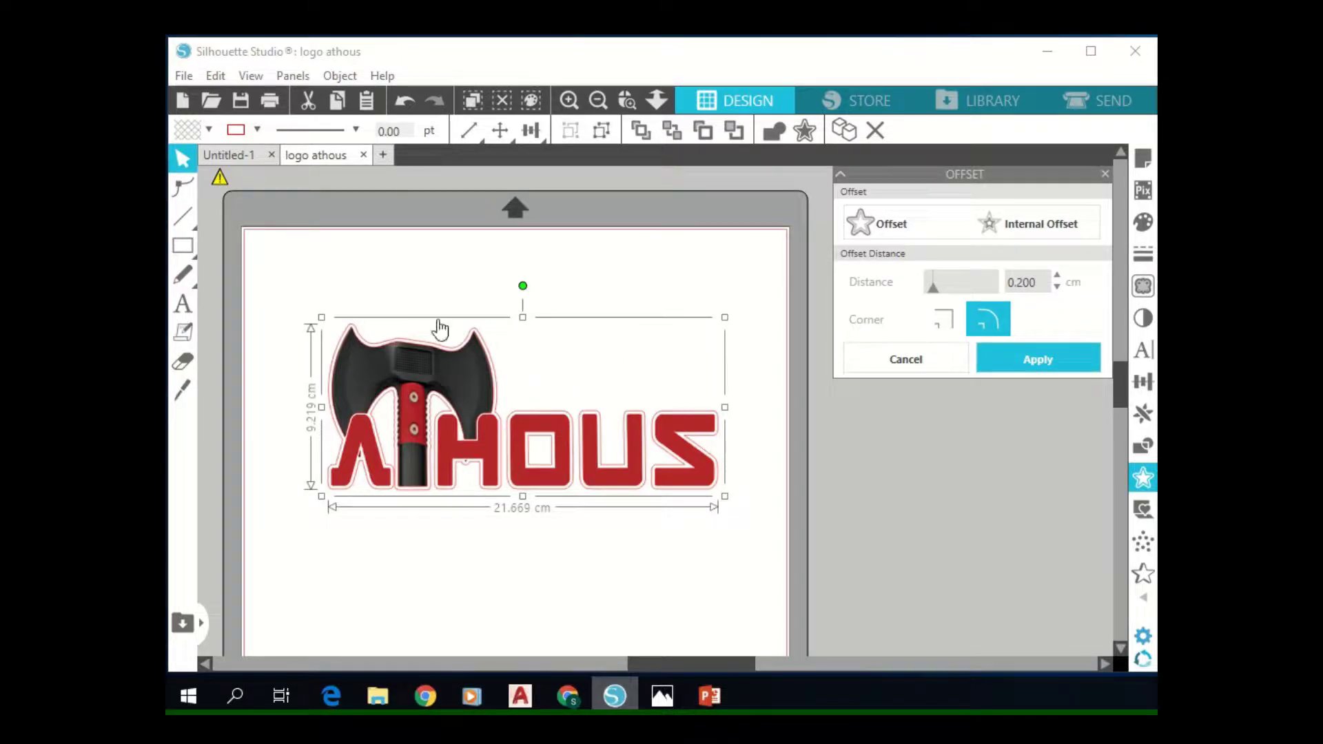
left_click(488, 358)
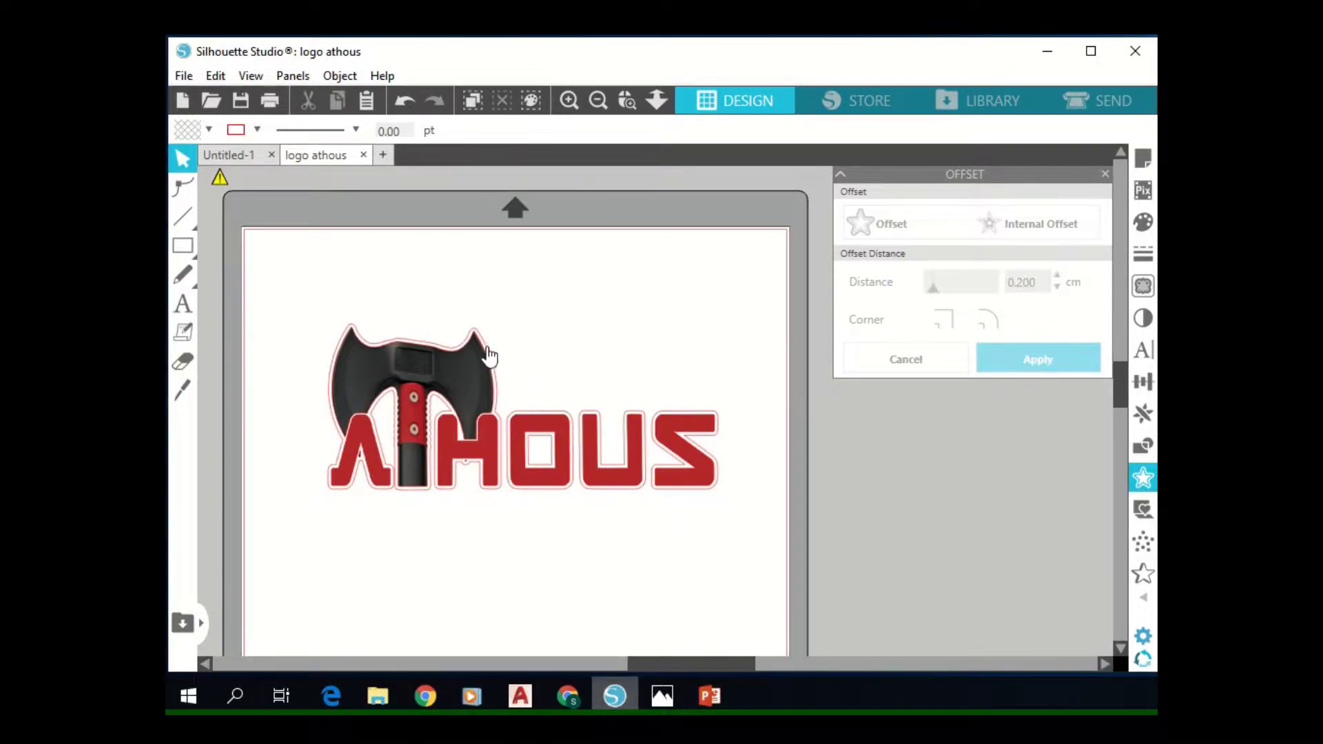
left_click(488, 357)
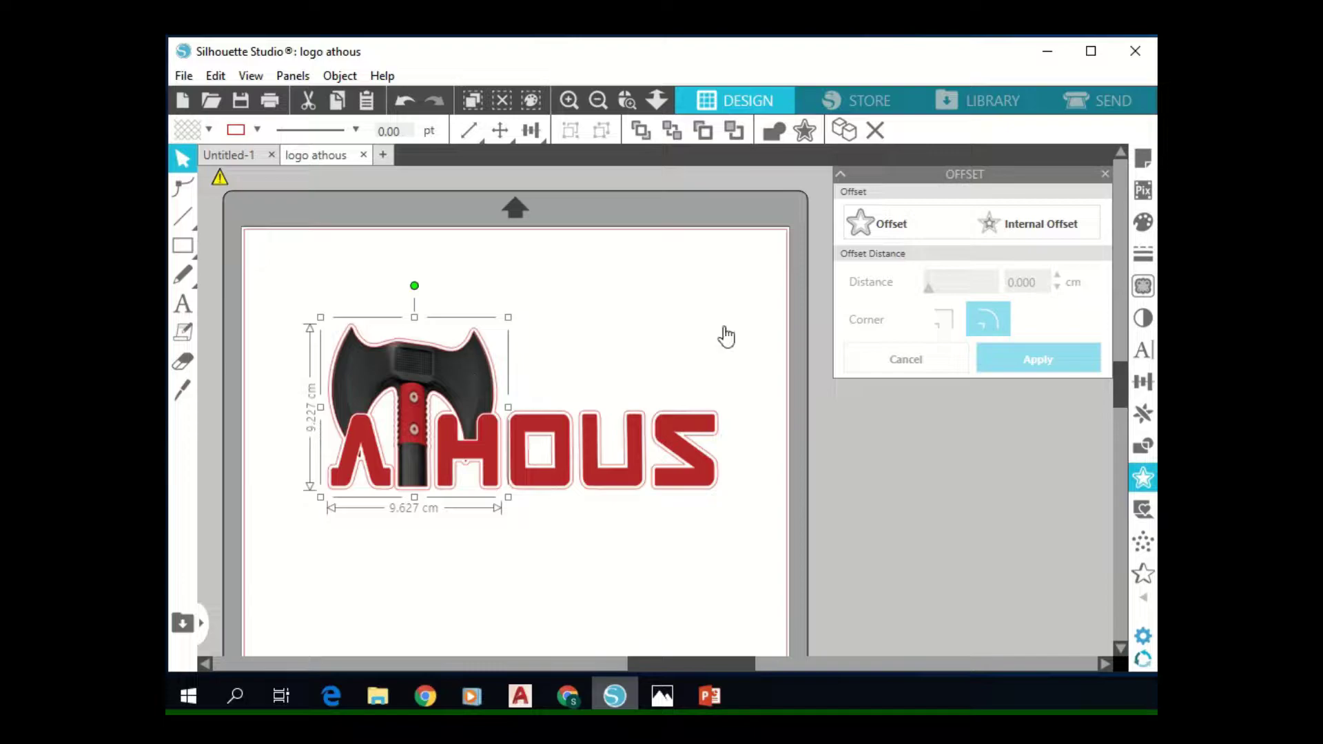
left_click(674, 541)
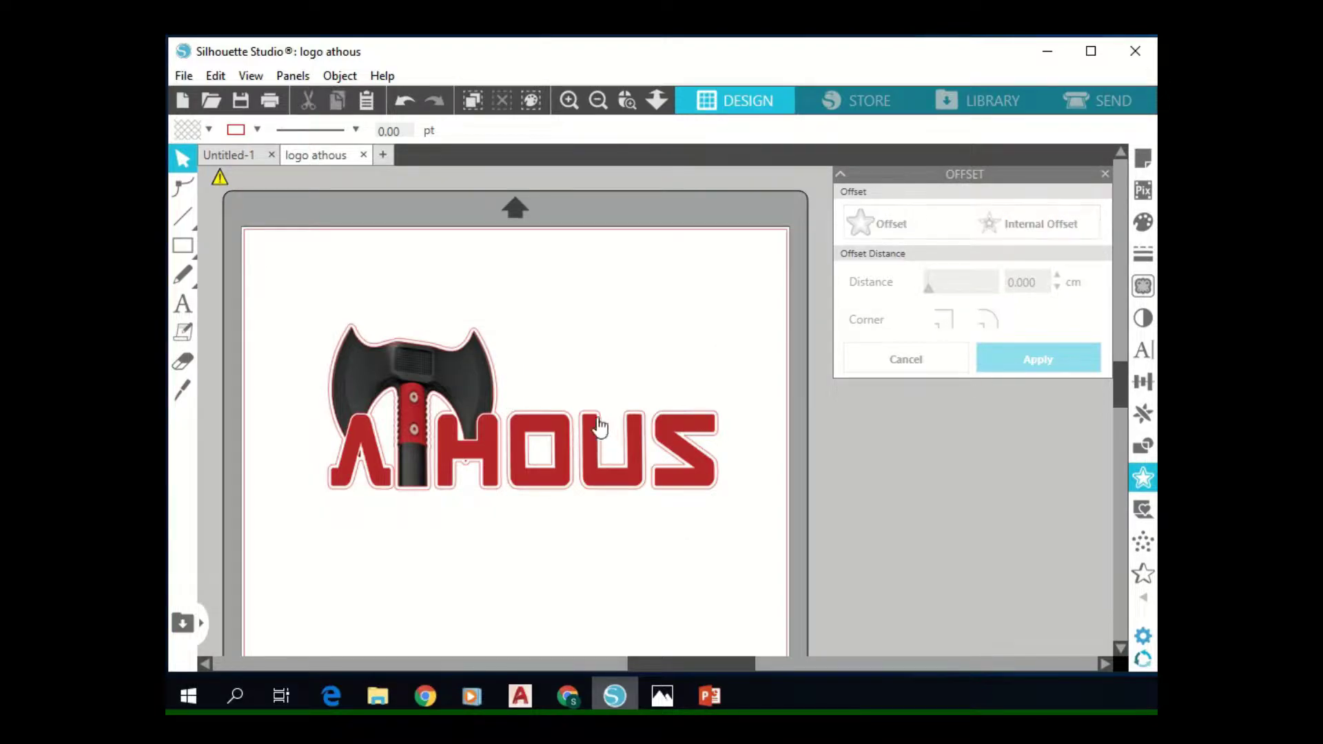
Move the logo image down off its outline and delete it.
left_click_drag(549, 427, 548, 606)
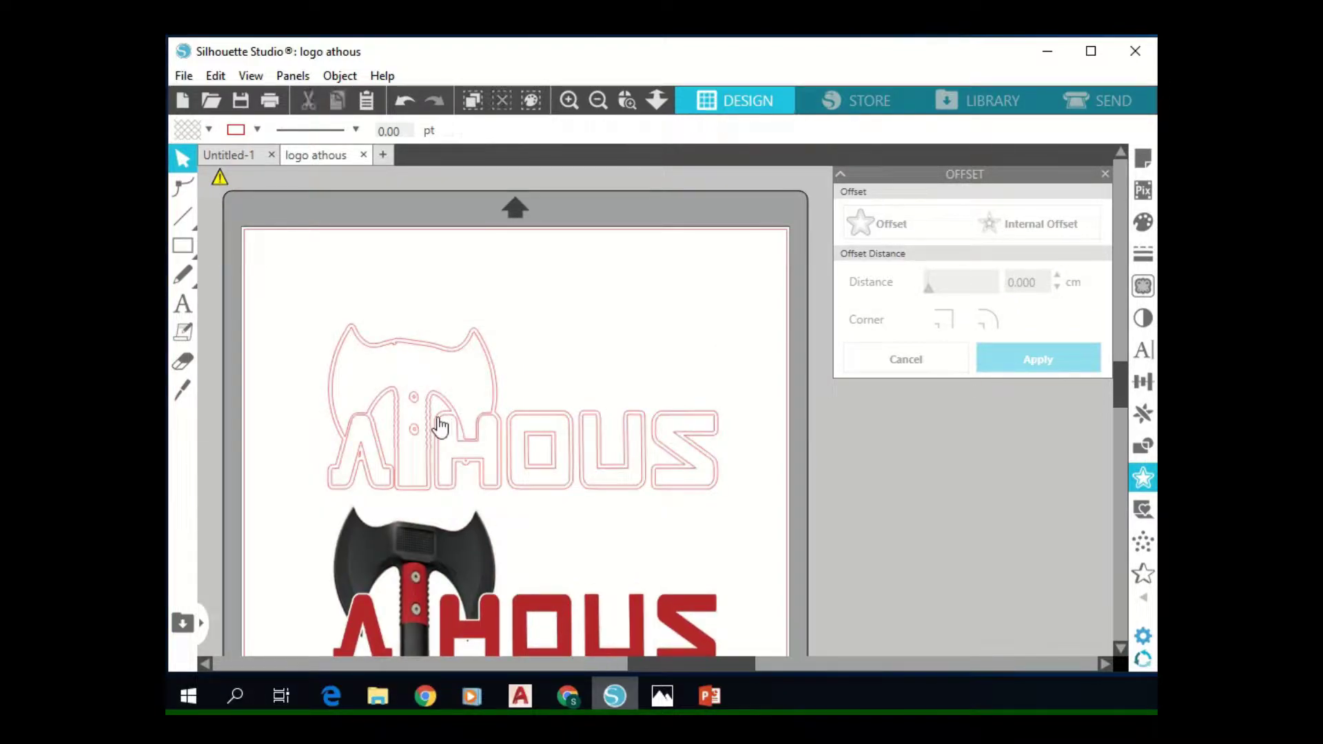
left_click(405, 545)
key("Delete")
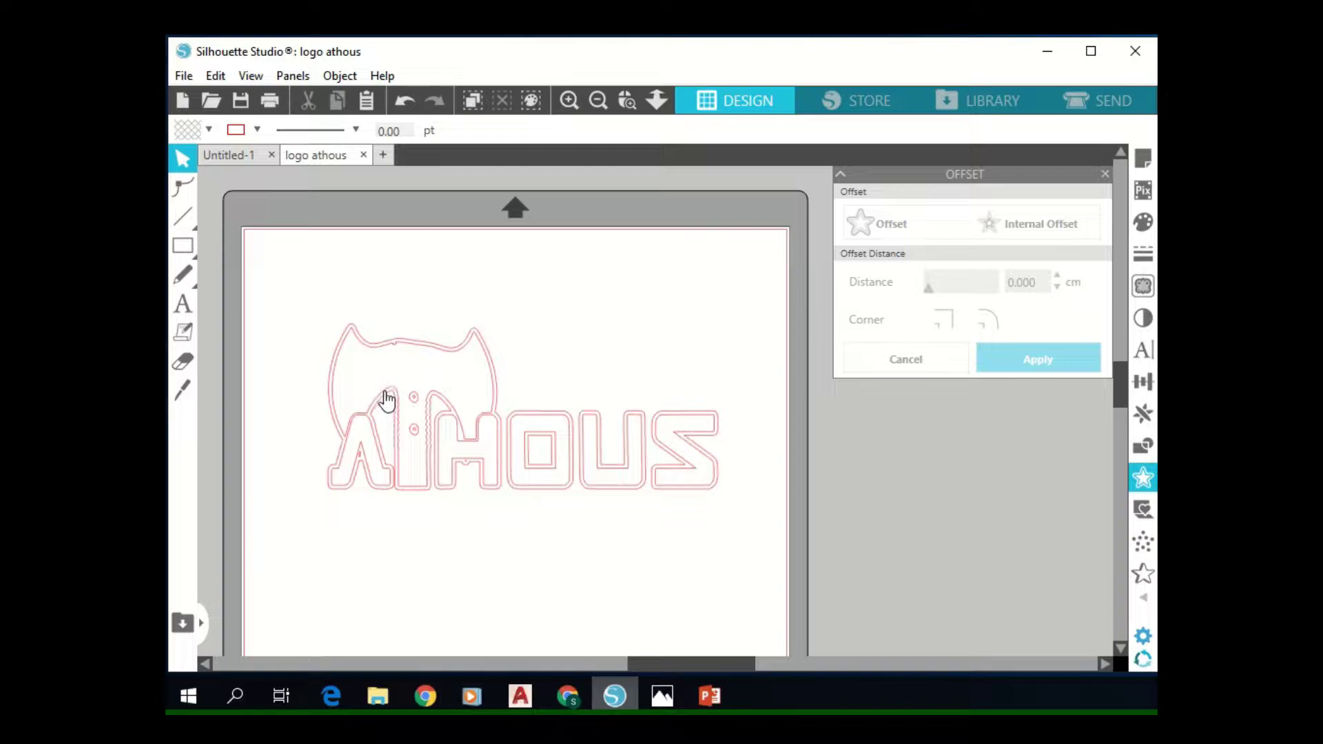
Pull out the duplicate outline copy over the US letters and delete it.
mouse_move(387, 396)
left_mouse_down()
mouse_move(461, 536)
mouse_move(610, 433)
left_mouse_up()
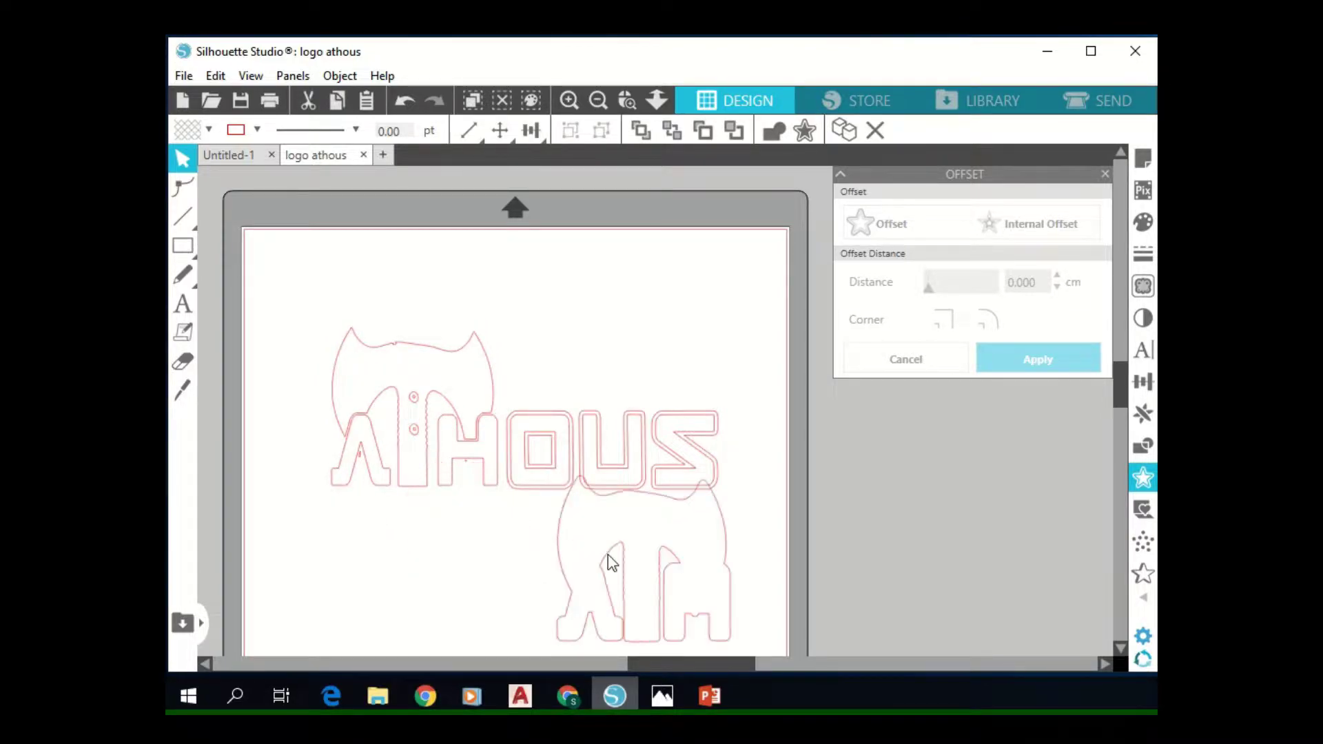
left_click(611, 432)
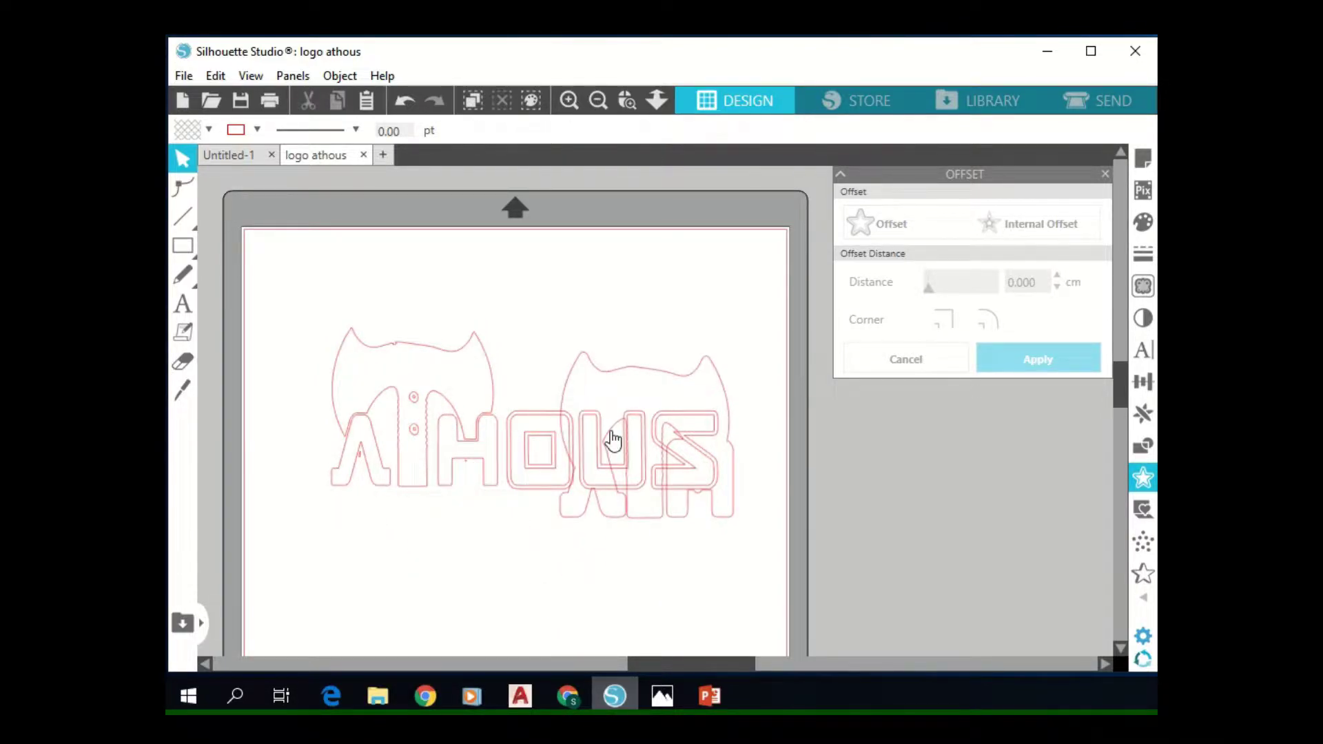
left_click(621, 376)
key("Delete")
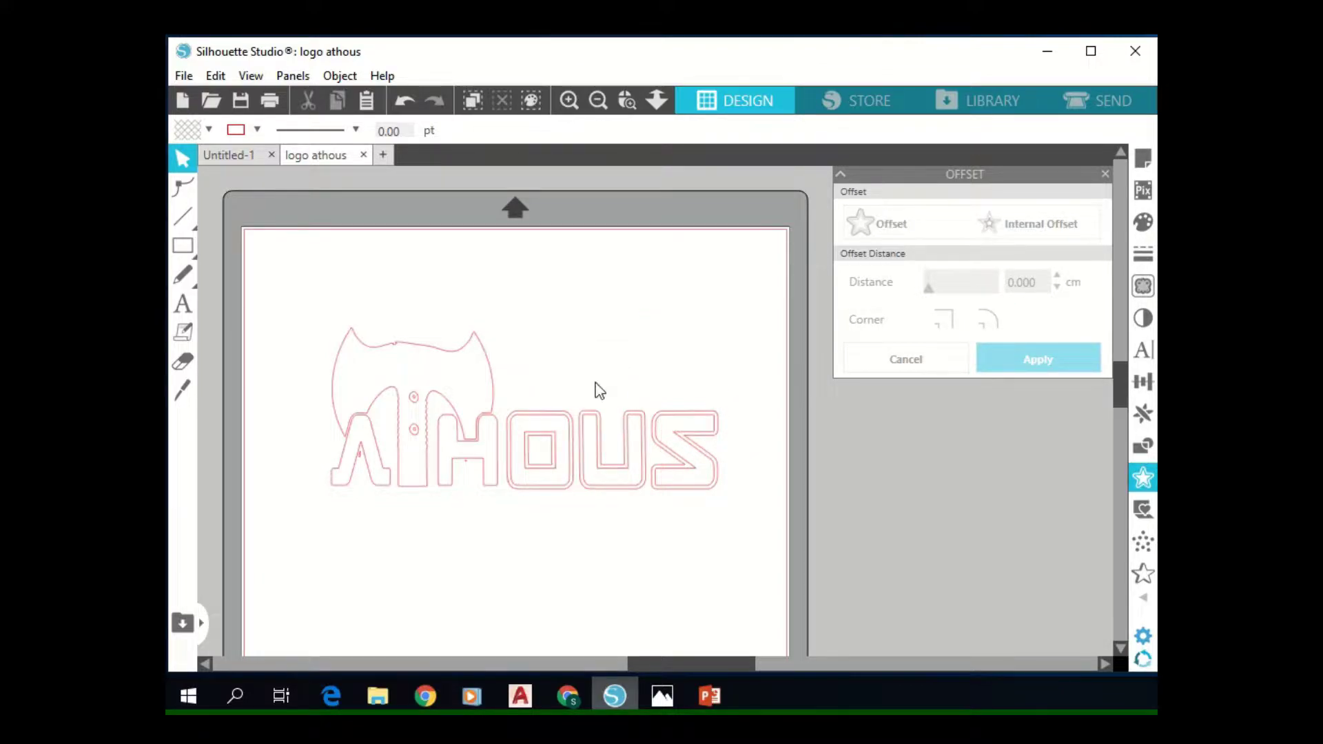
Check the O, U and S letter outlines, zoom in, and close the Offset panel.
left_click(521, 420)
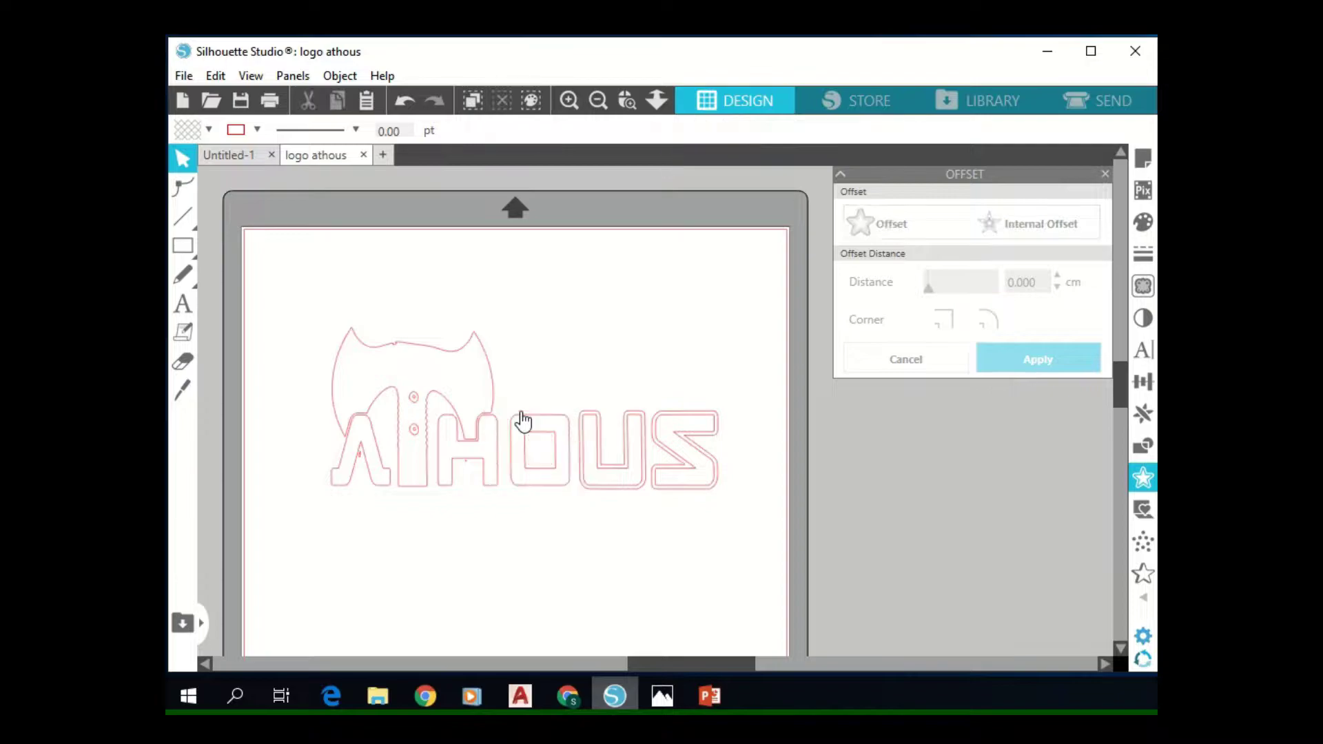
left_click(595, 415)
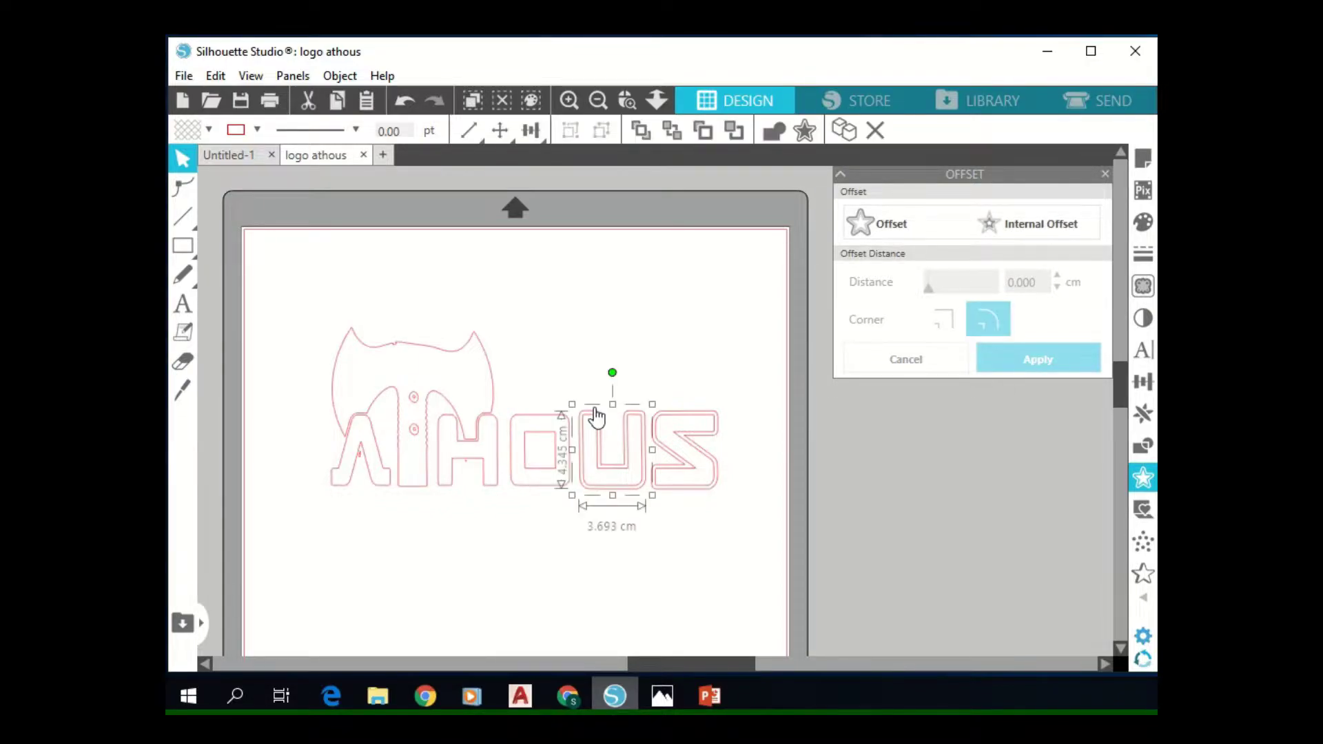
left_click(596, 416)
left_click(673, 420)
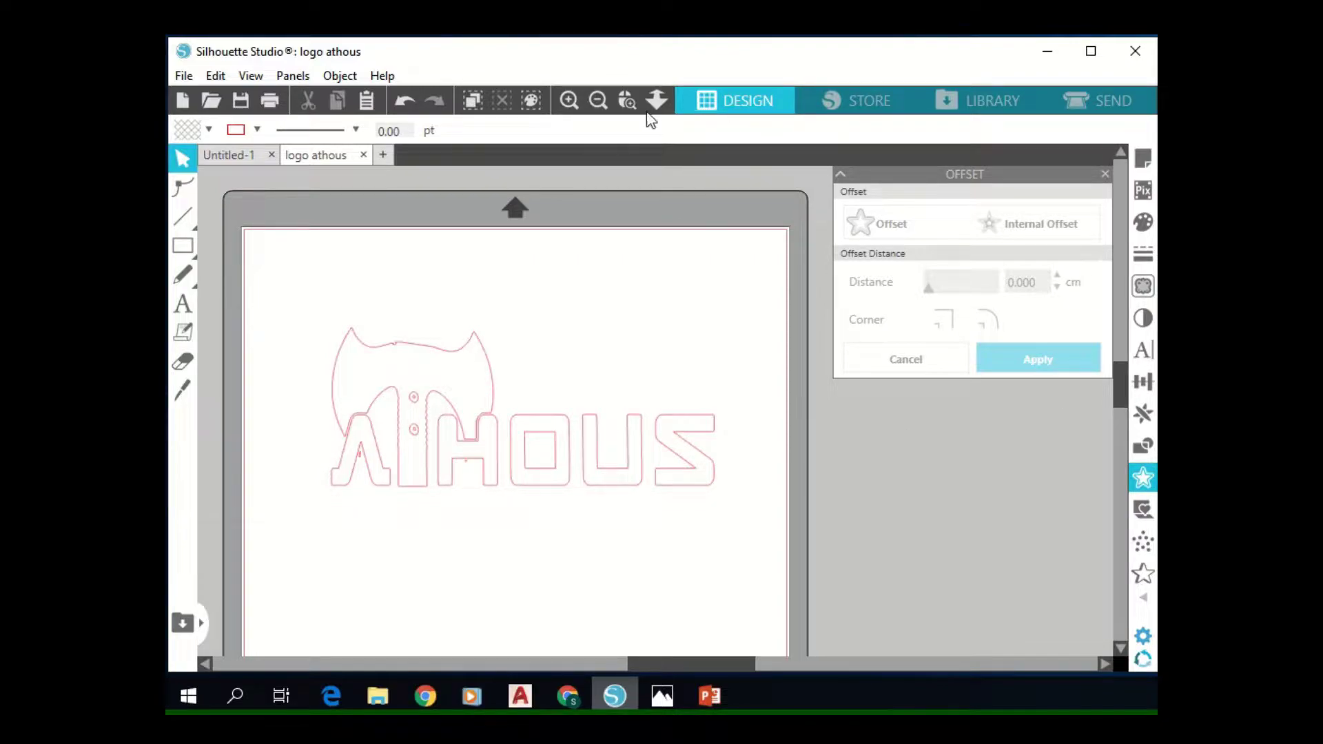
left_click(572, 94)
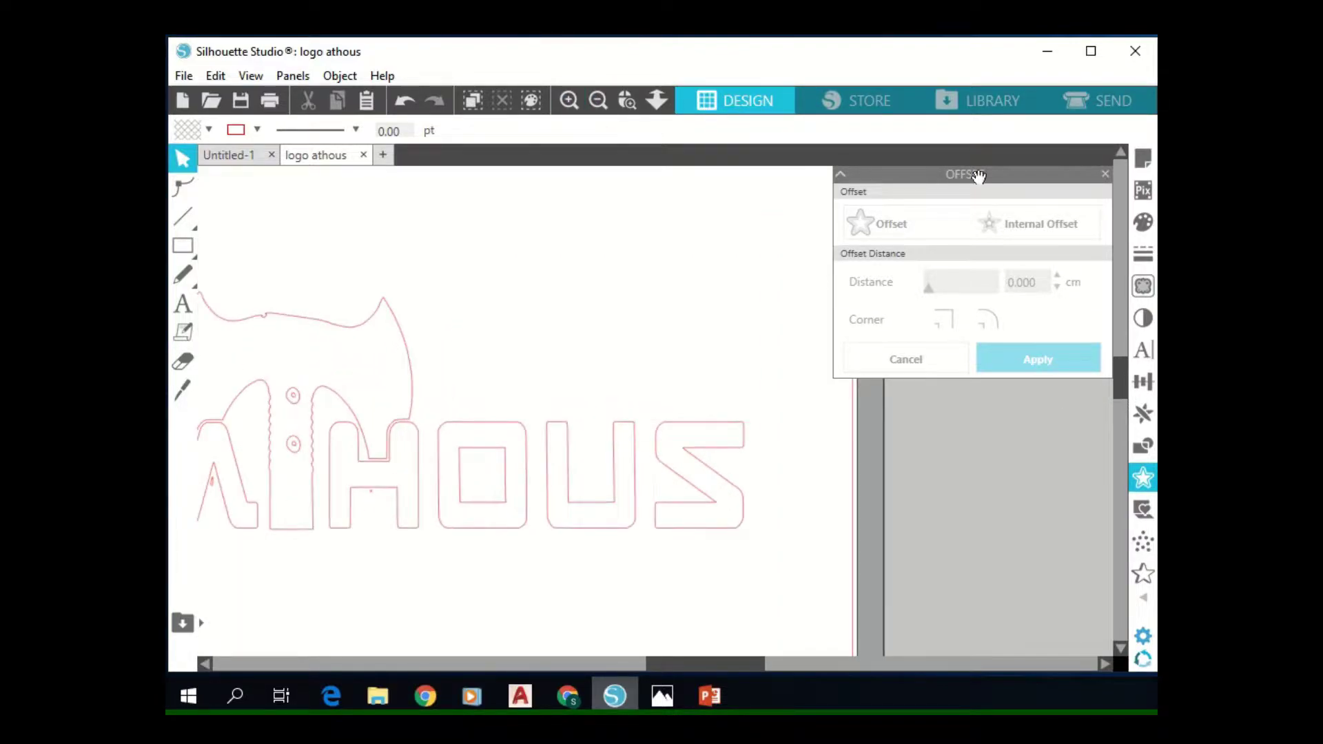
left_click(1107, 174)
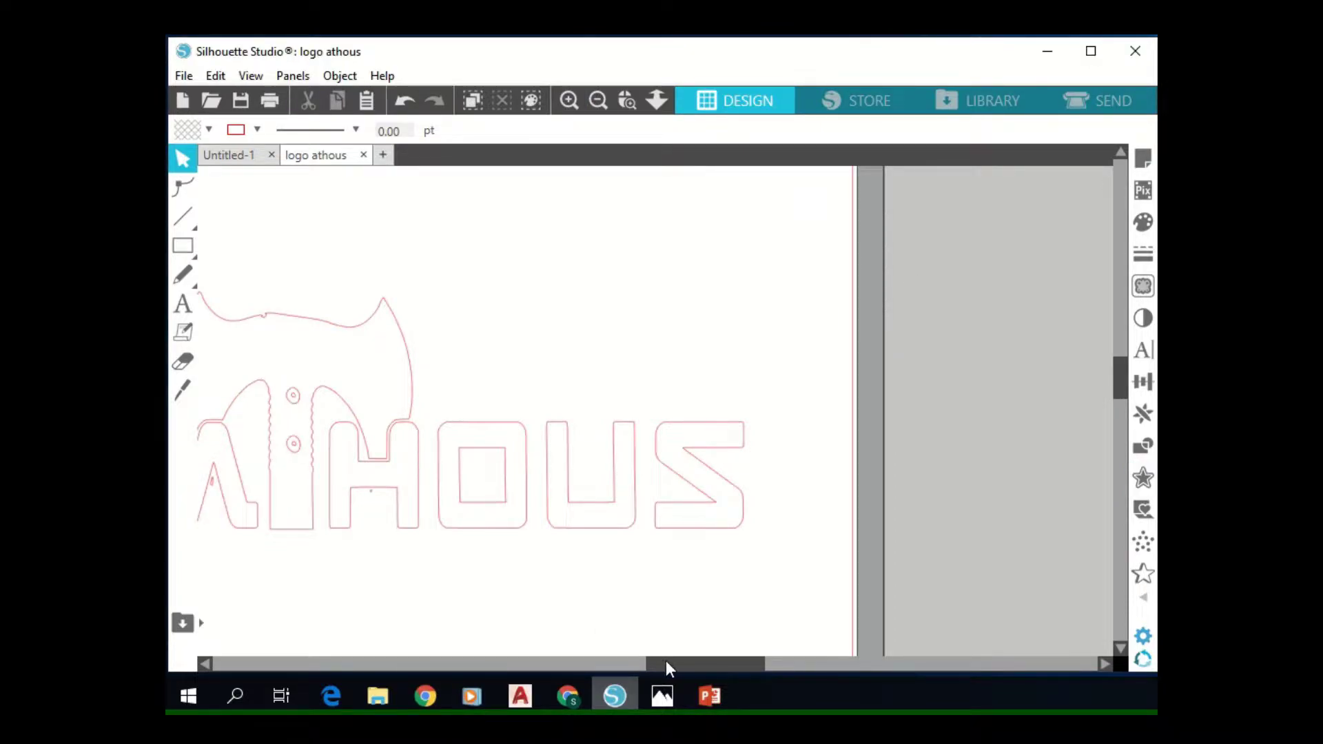
left_click_drag(666, 662, 630, 662)
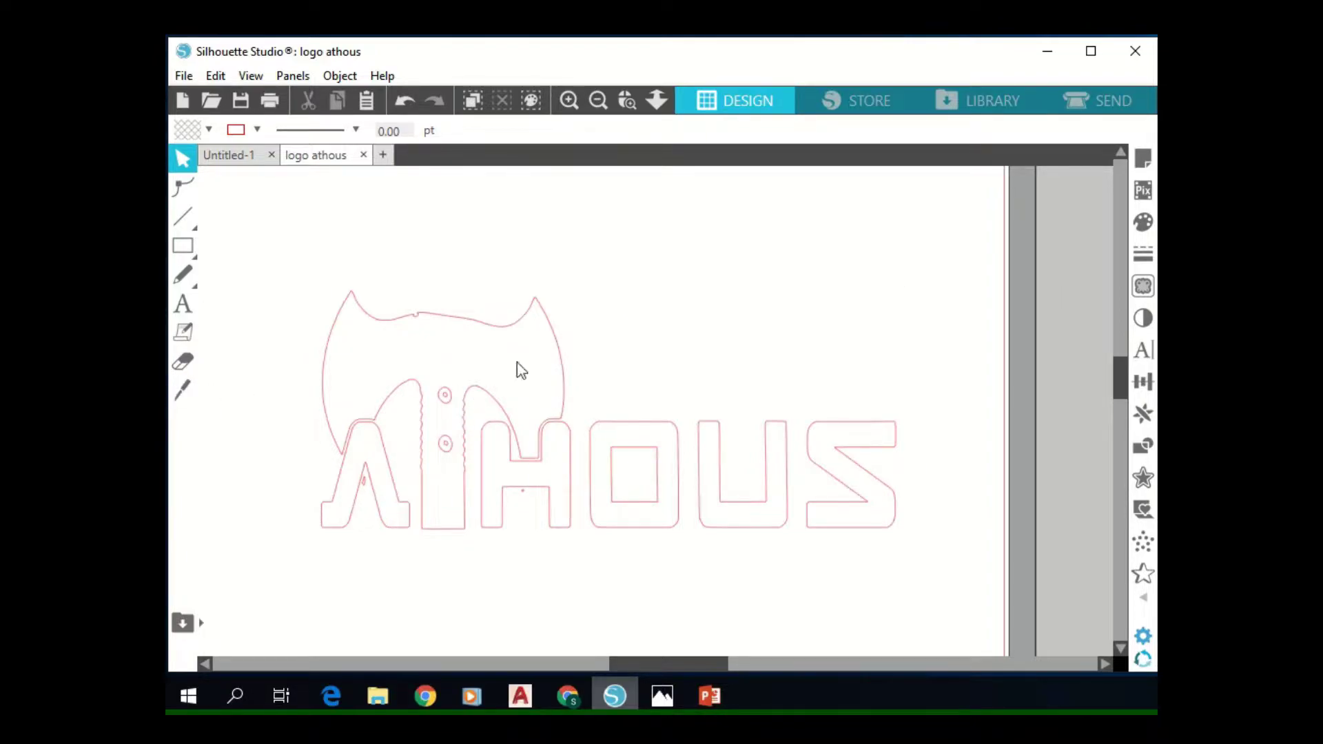
Select the whole outline and release it into separate shapes with Release Compound Path.
right_click(736, 280)
left_click(791, 335)
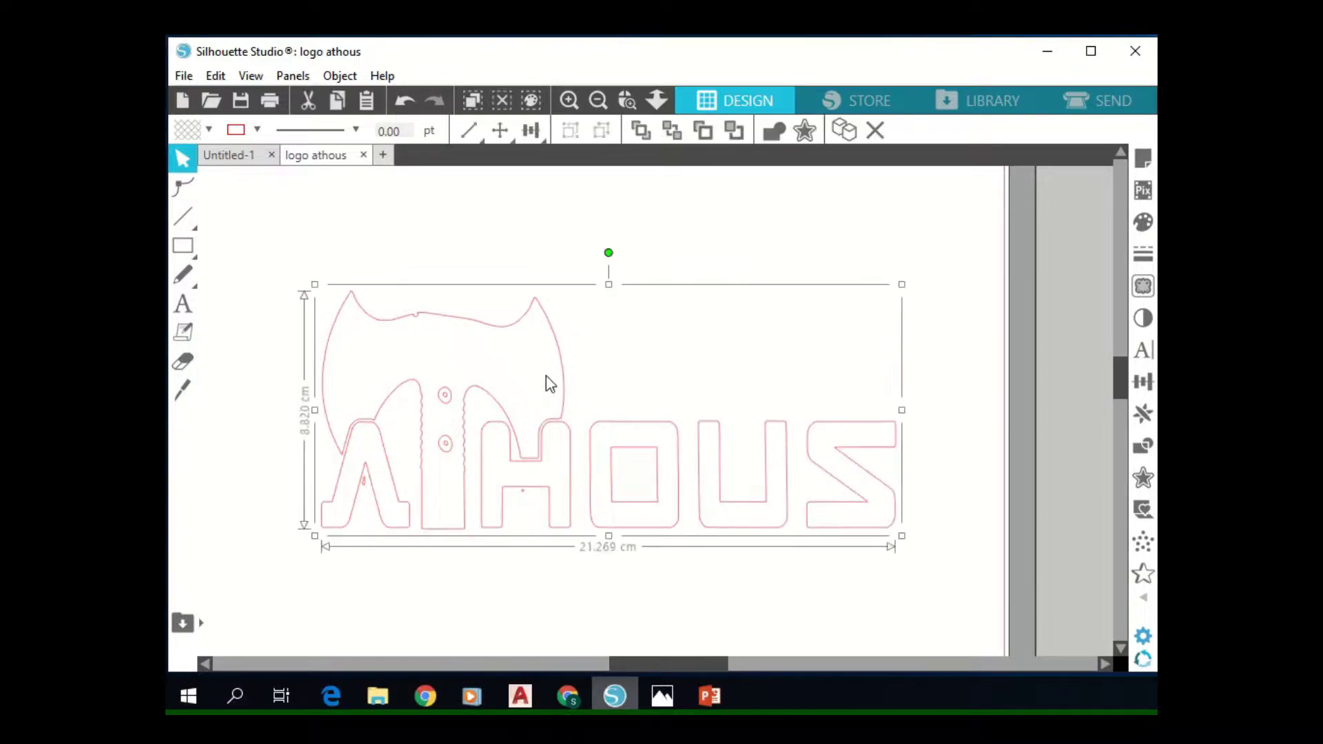
right_click(567, 380)
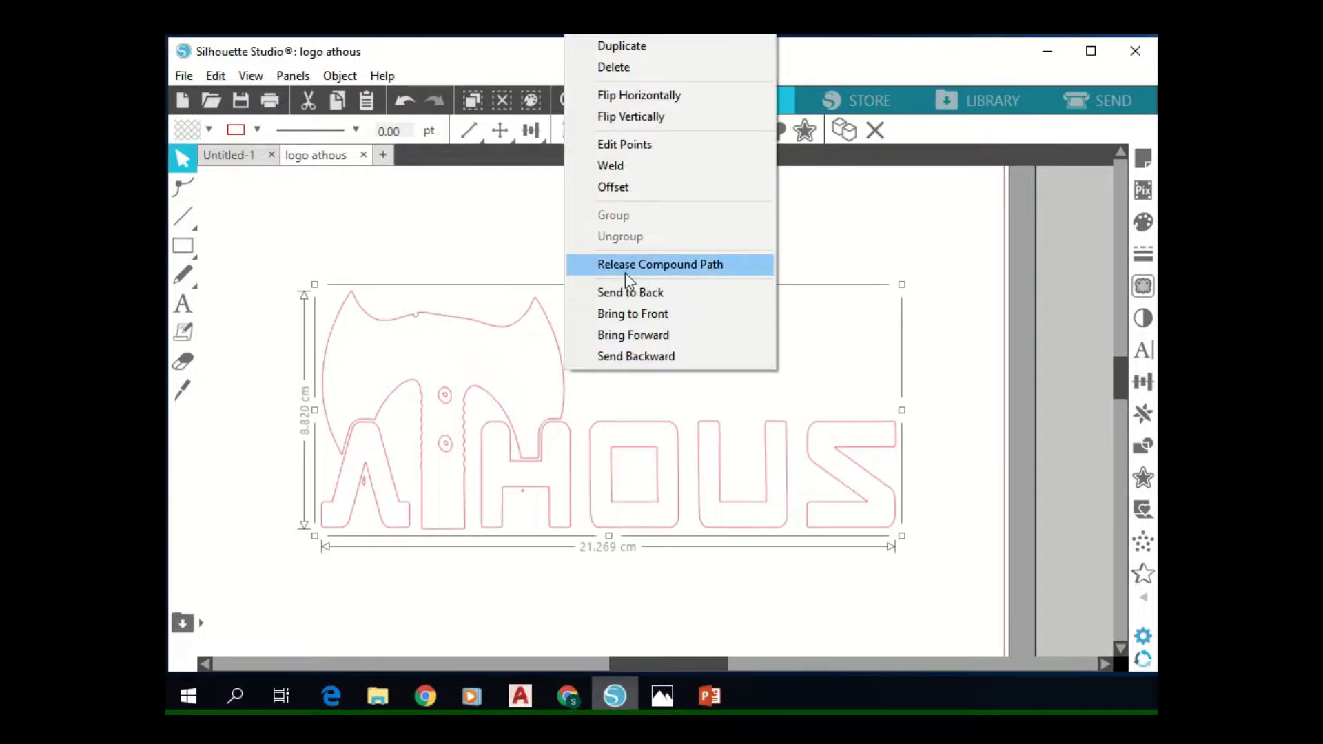
left_click(625, 263)
Delete the handle piece with two holes and the small stray mark.
left_click(478, 316)
left_click(444, 395)
key("Delete")
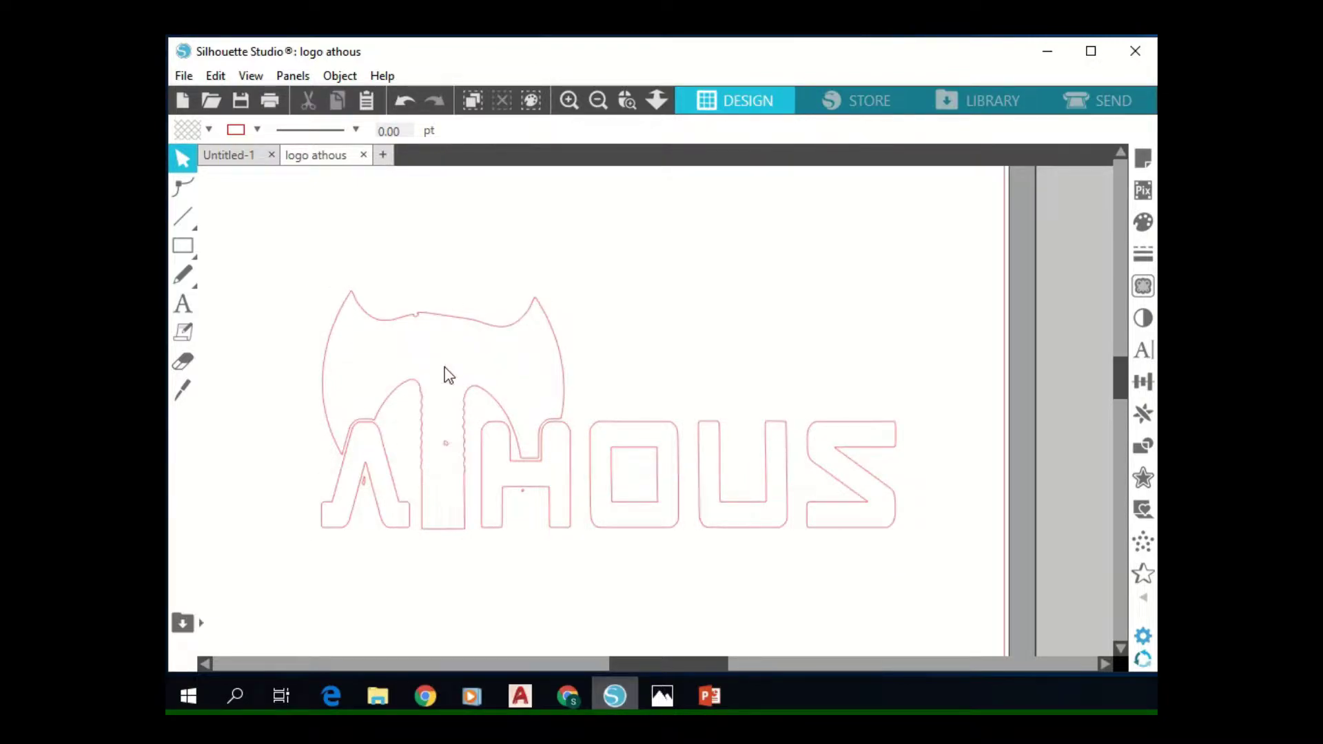
left_click(443, 427)
key("Delete")
Zoom in so the ATHOUS outline fills the canvas view.
left_click(569, 100)
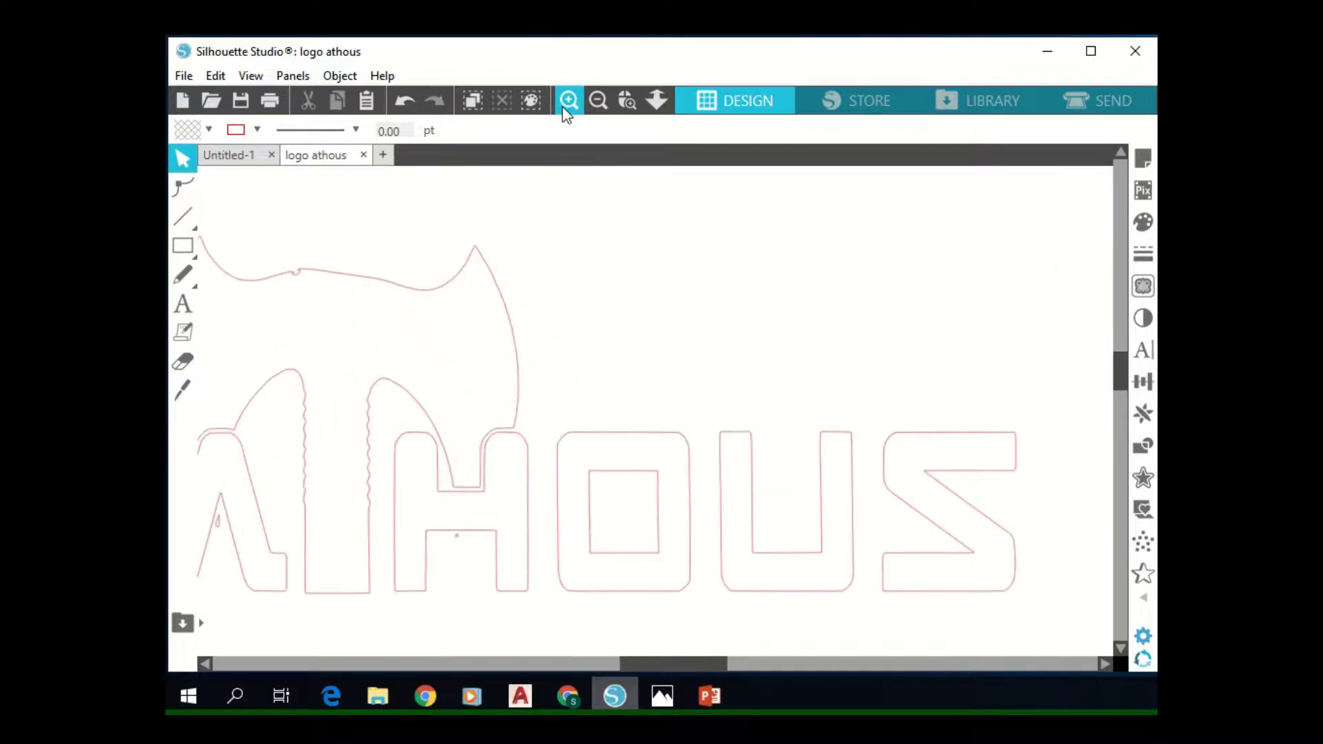
left_click_drag(688, 659, 674, 658)
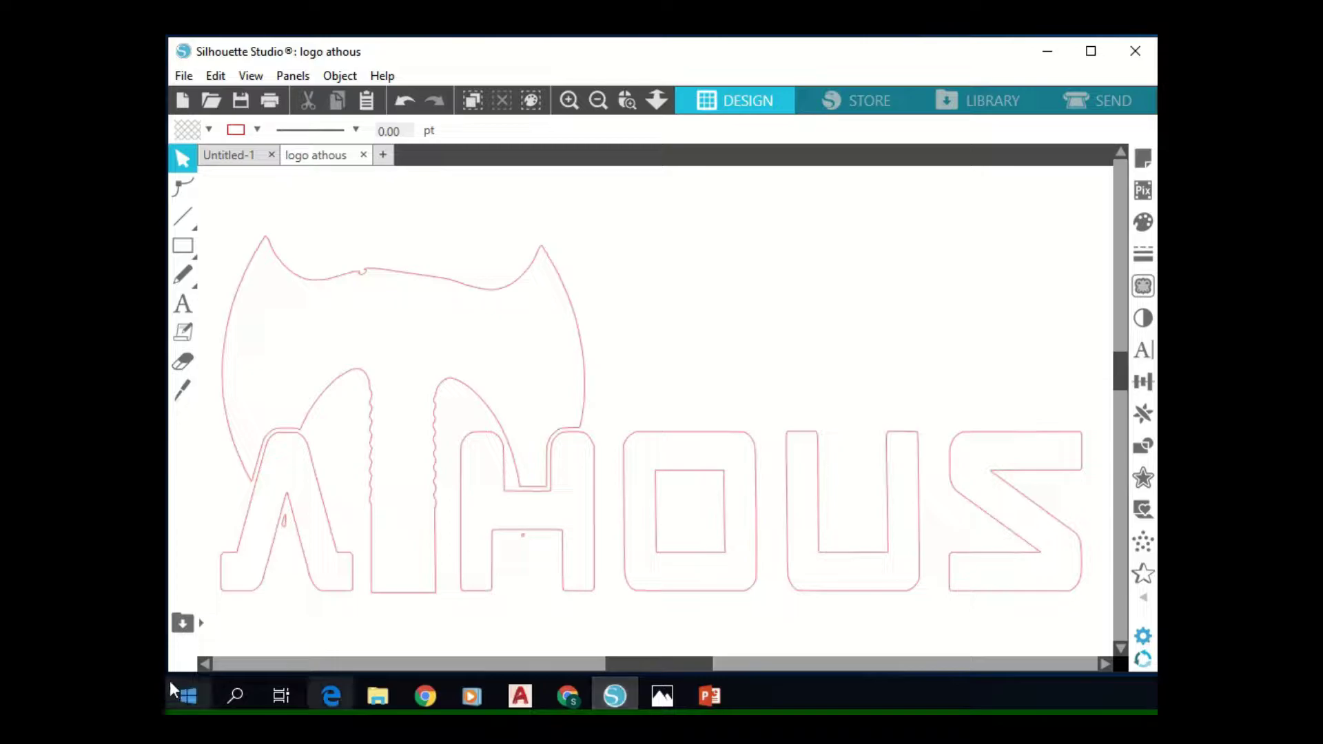
Launch Paint, paste the outline screenshot, and select a rectangle around the logo.
left_click(234, 697)
type("paint")
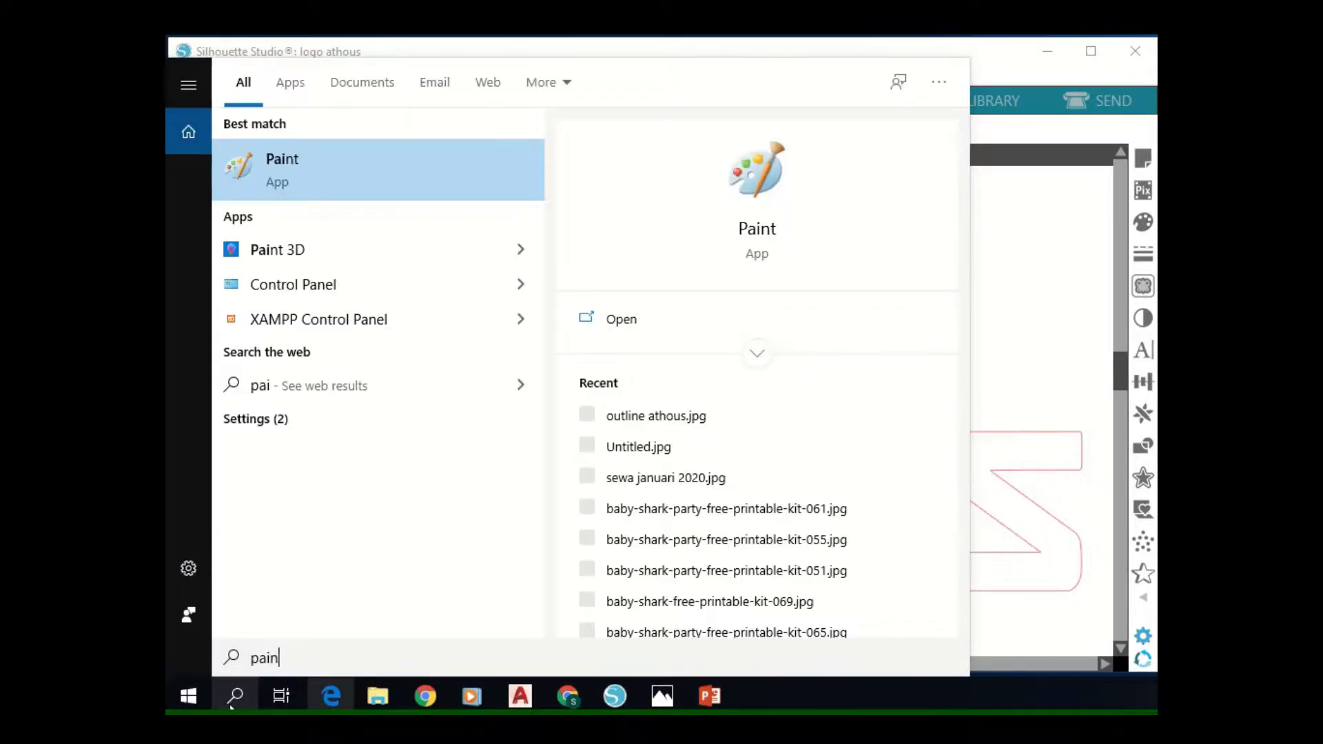
key("Return")
left_click(209, 111)
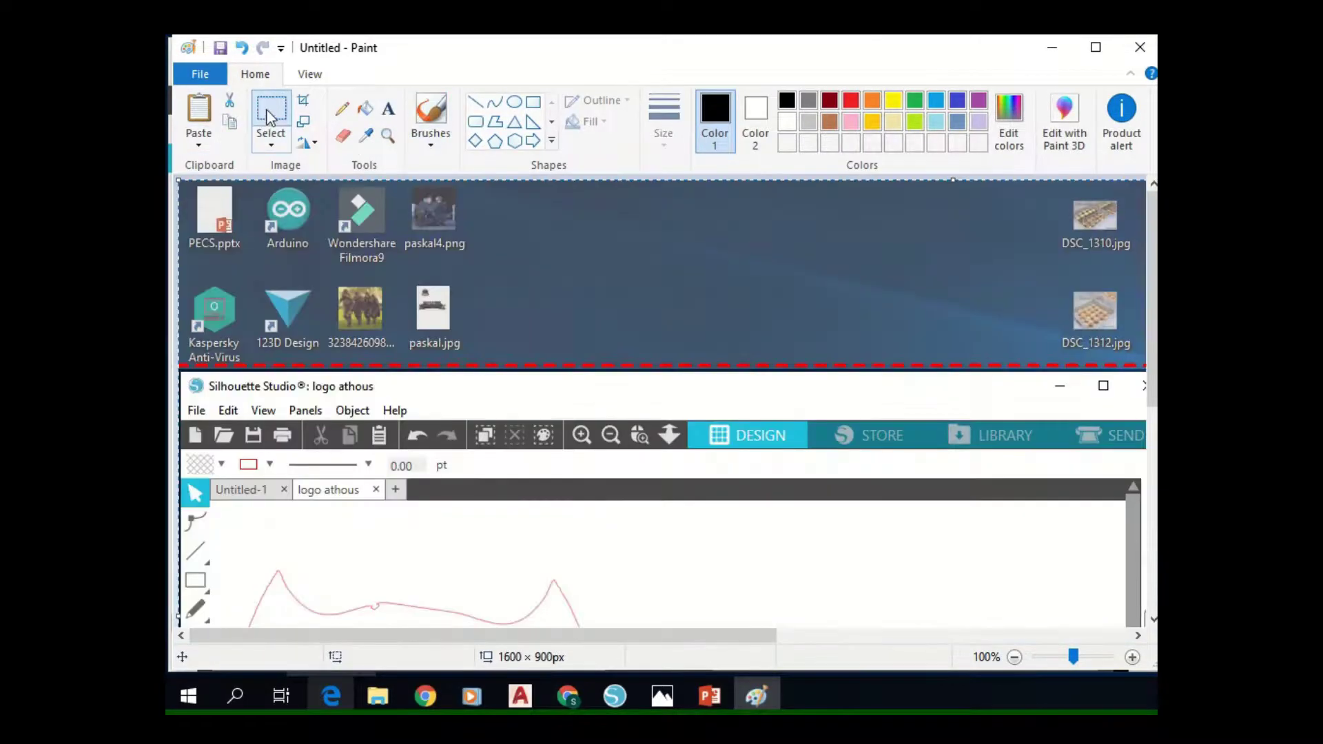
scroll(461, 359, "down", 3)
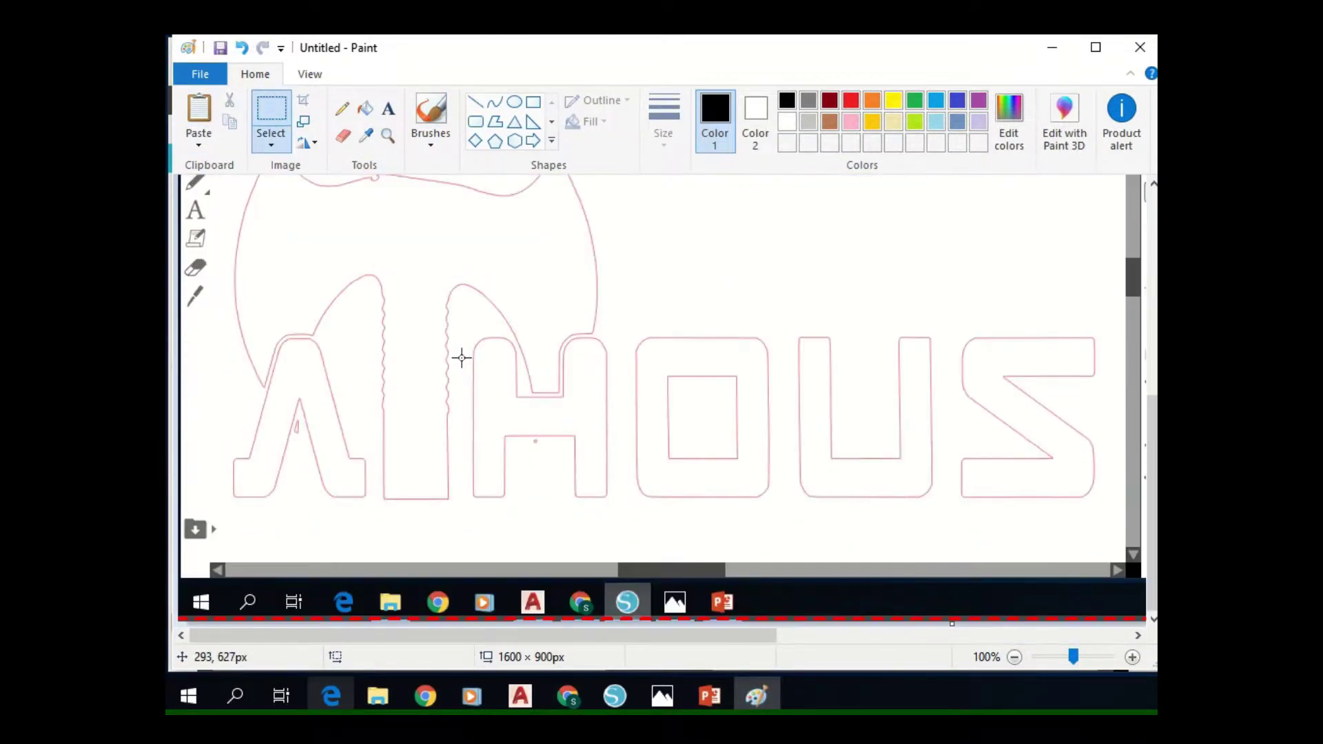
scroll(462, 358, "up", 2)
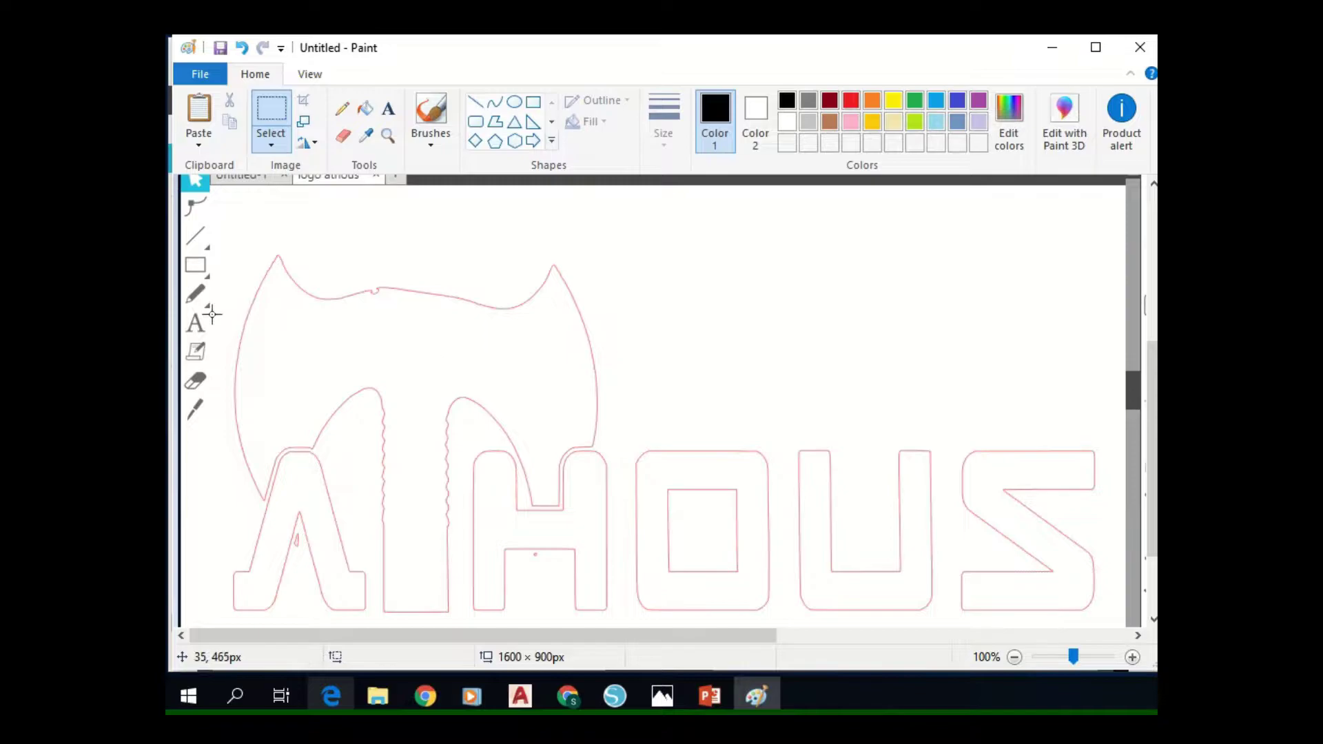
mouse_move(215, 624)
left_mouse_down()
mouse_move(1106, 230)
mouse_move(1107, 243)
left_mouse_up()
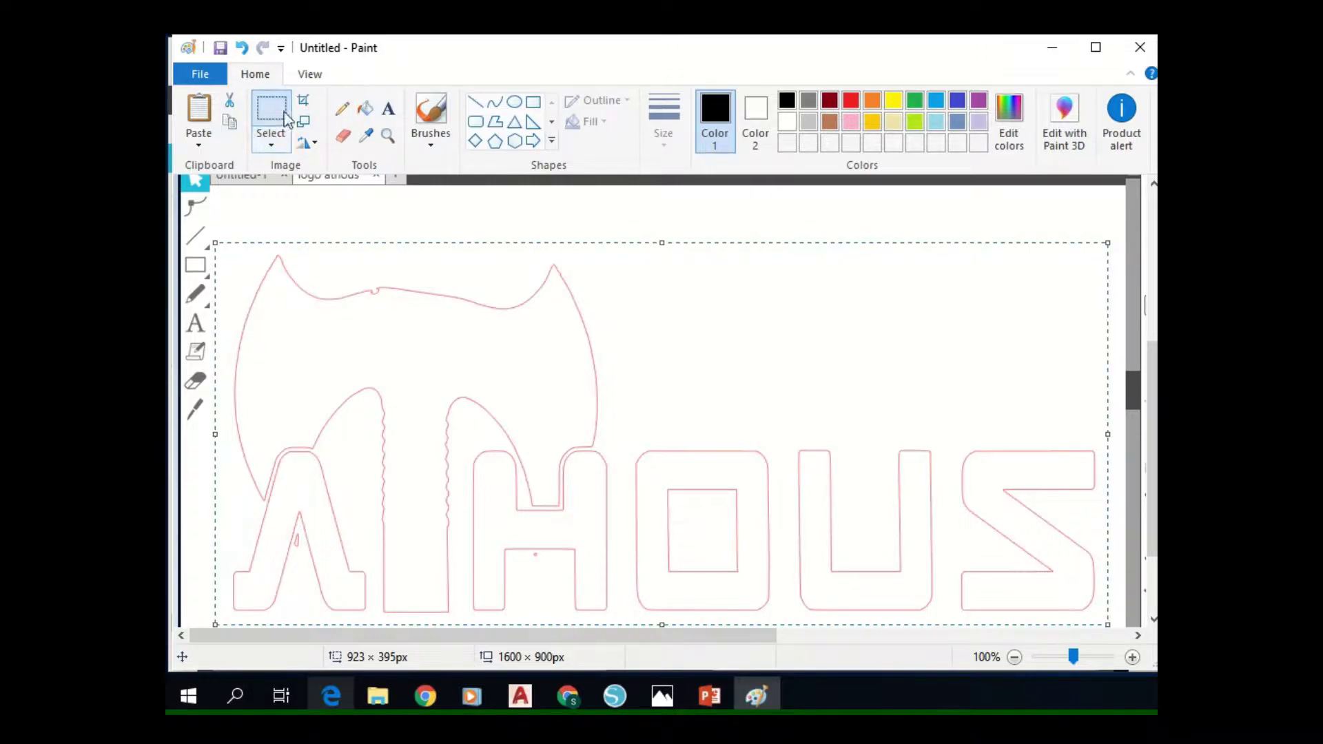
Crop to the logo, save it as the JPEG 'outline athous', and close Paint.
left_click(304, 101)
left_click(199, 75)
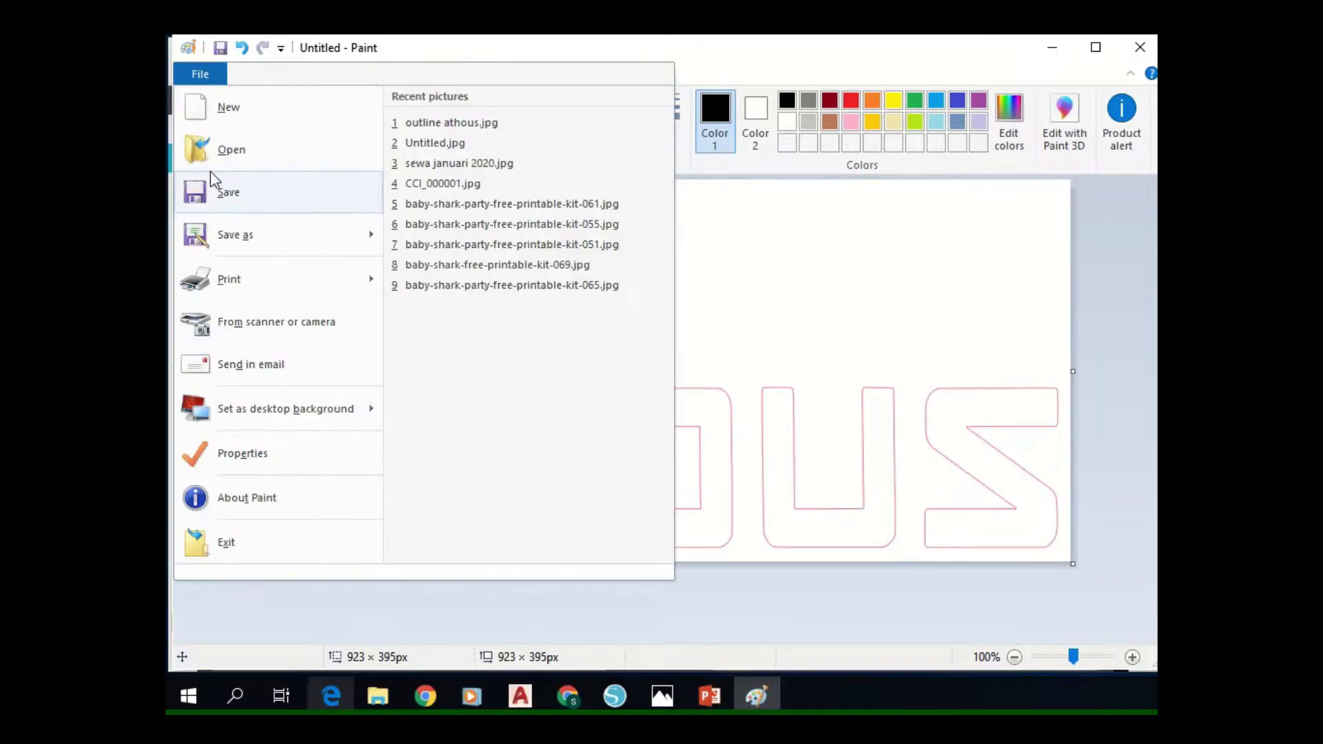
left_click(505, 172)
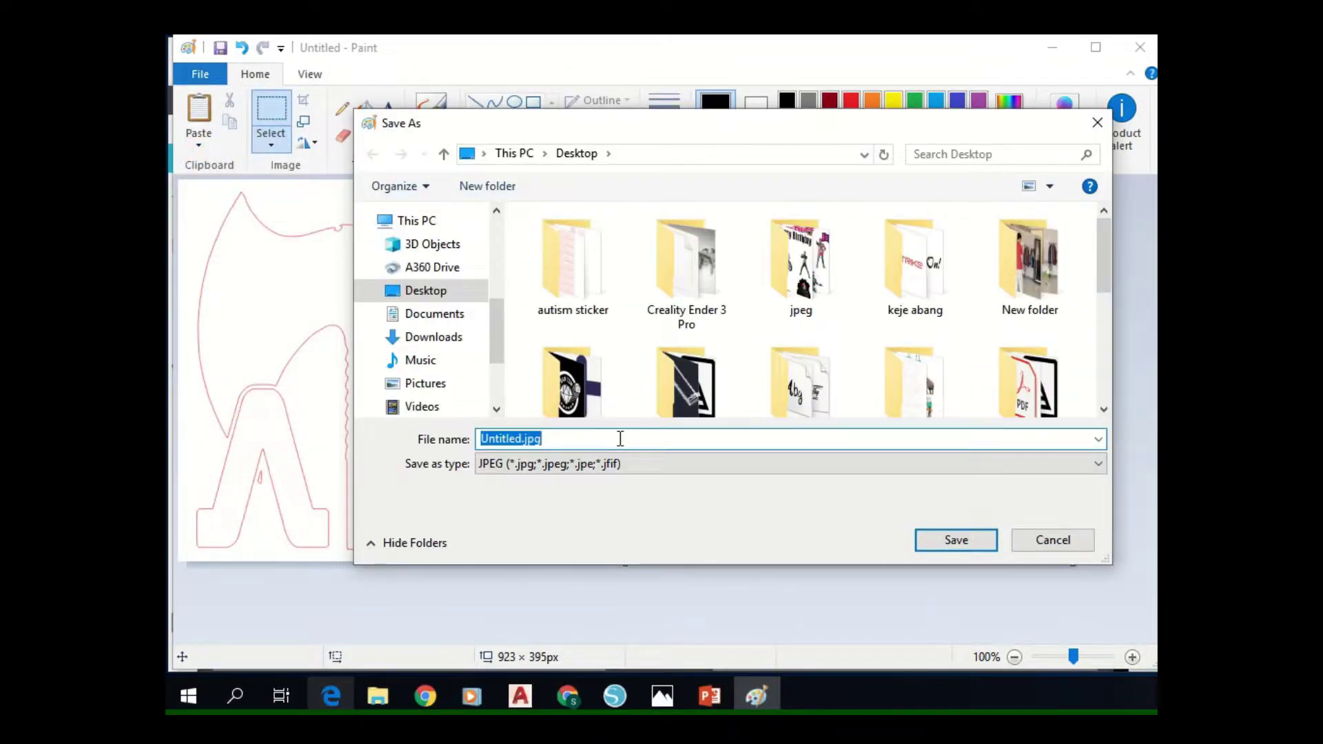
type("outline atg")
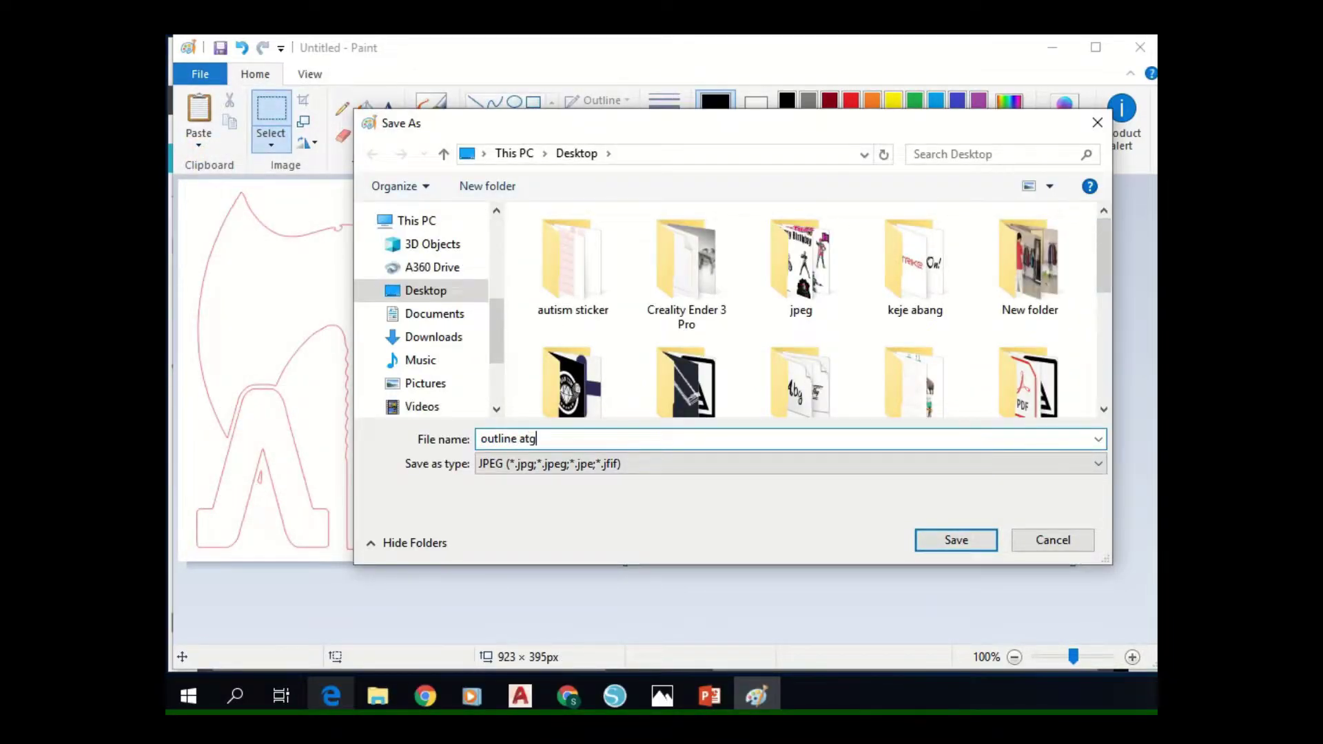
type("ous")
key("Return")
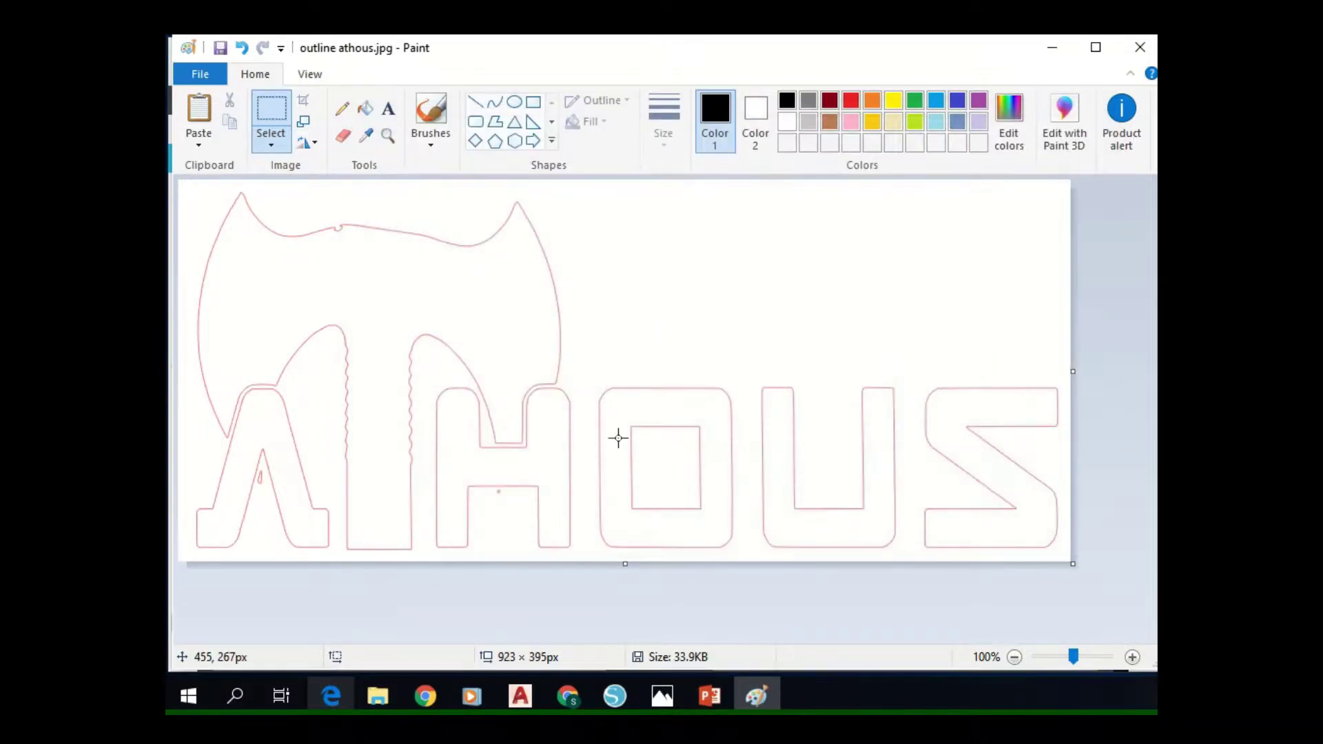
left_click(1141, 47)
Confirm outline athous.jpg is on the Desktop and open a new Chrome tab.
left_click(377, 696)
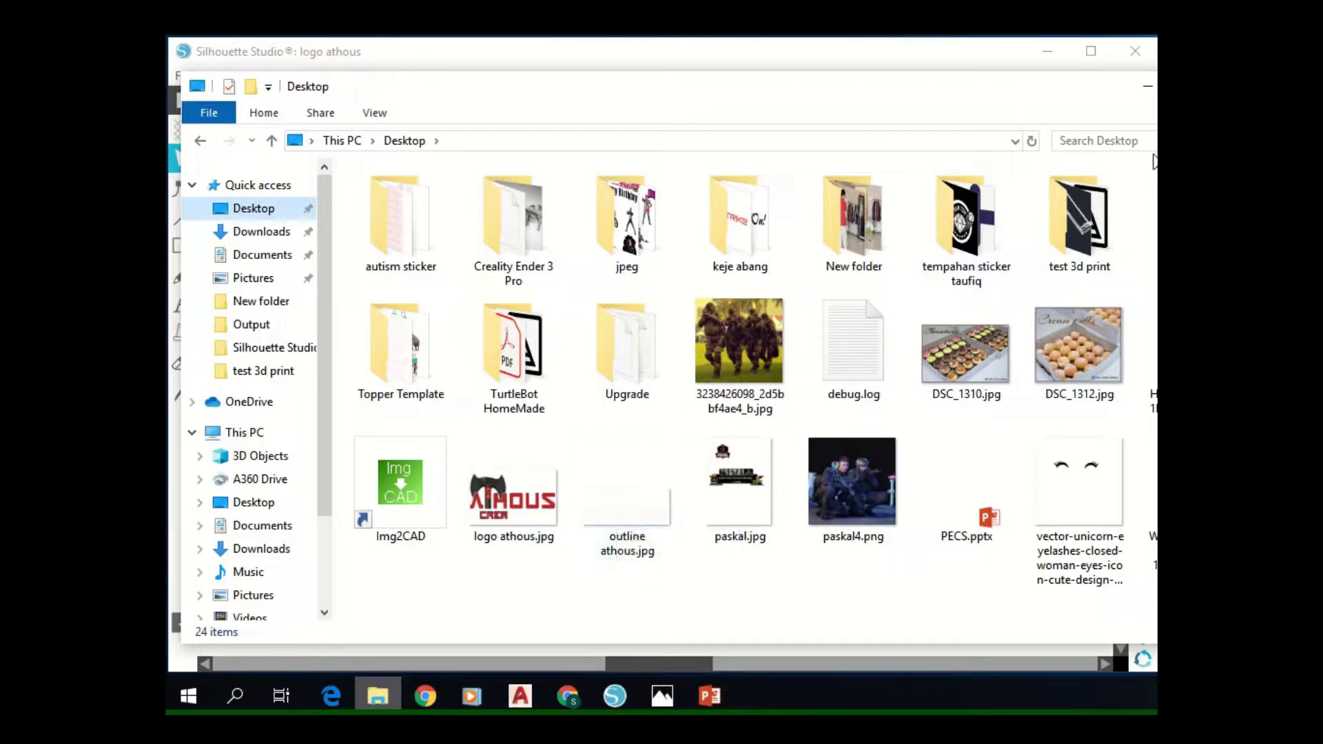
left_click(1147, 89)
mouse_move(568, 697)
left_click(606, 642)
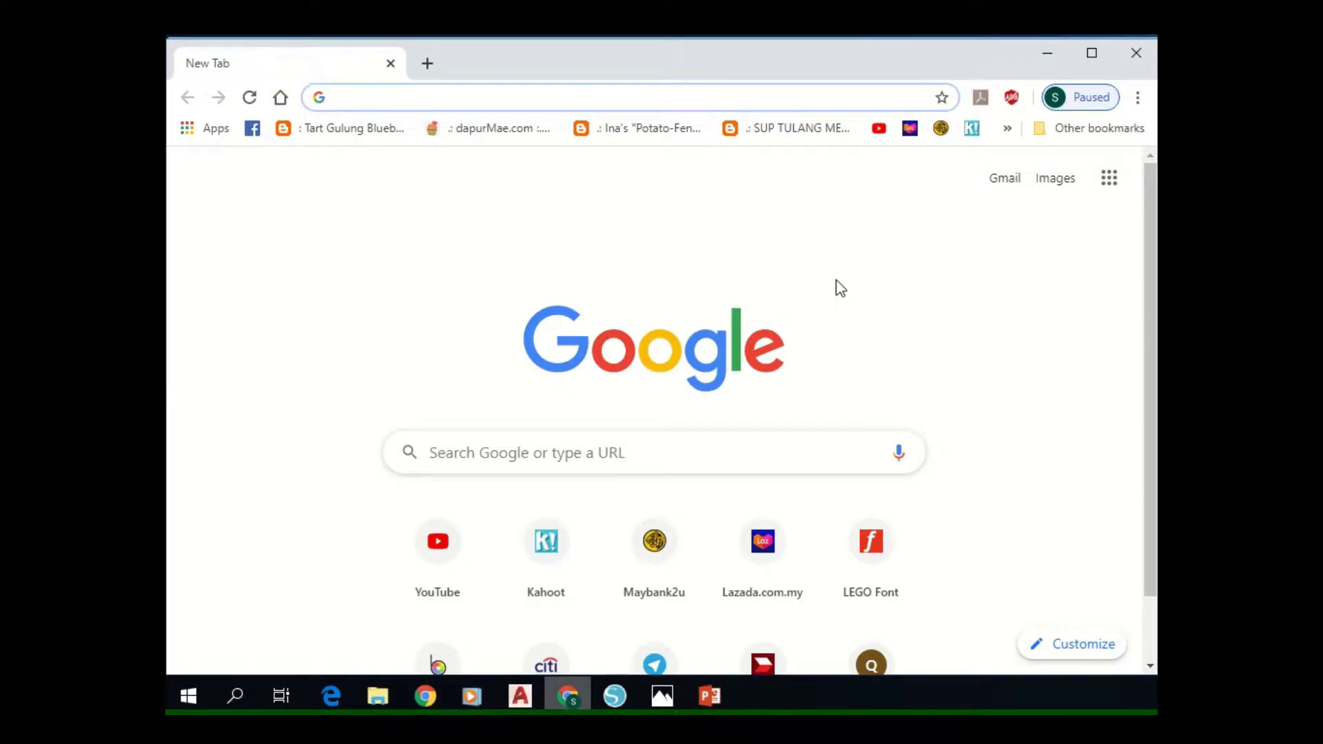
type("go")
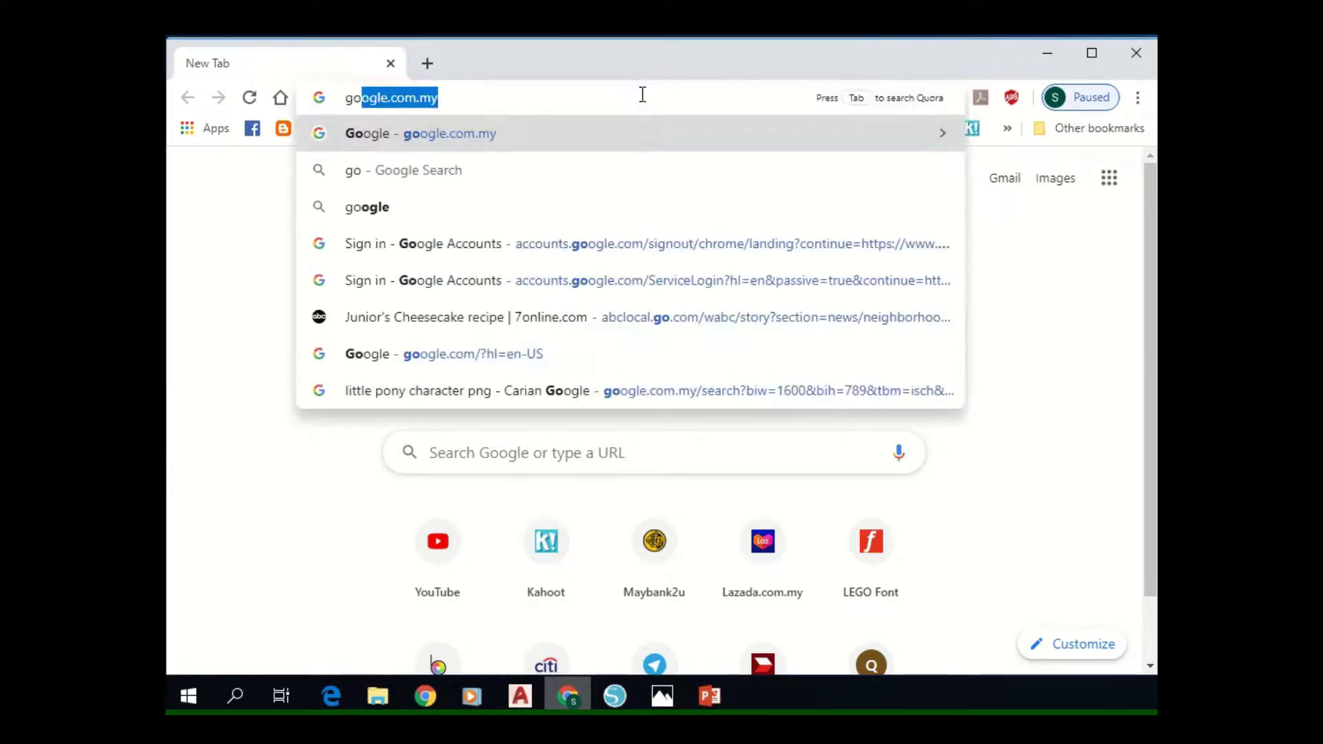
type("o")
key("Return")
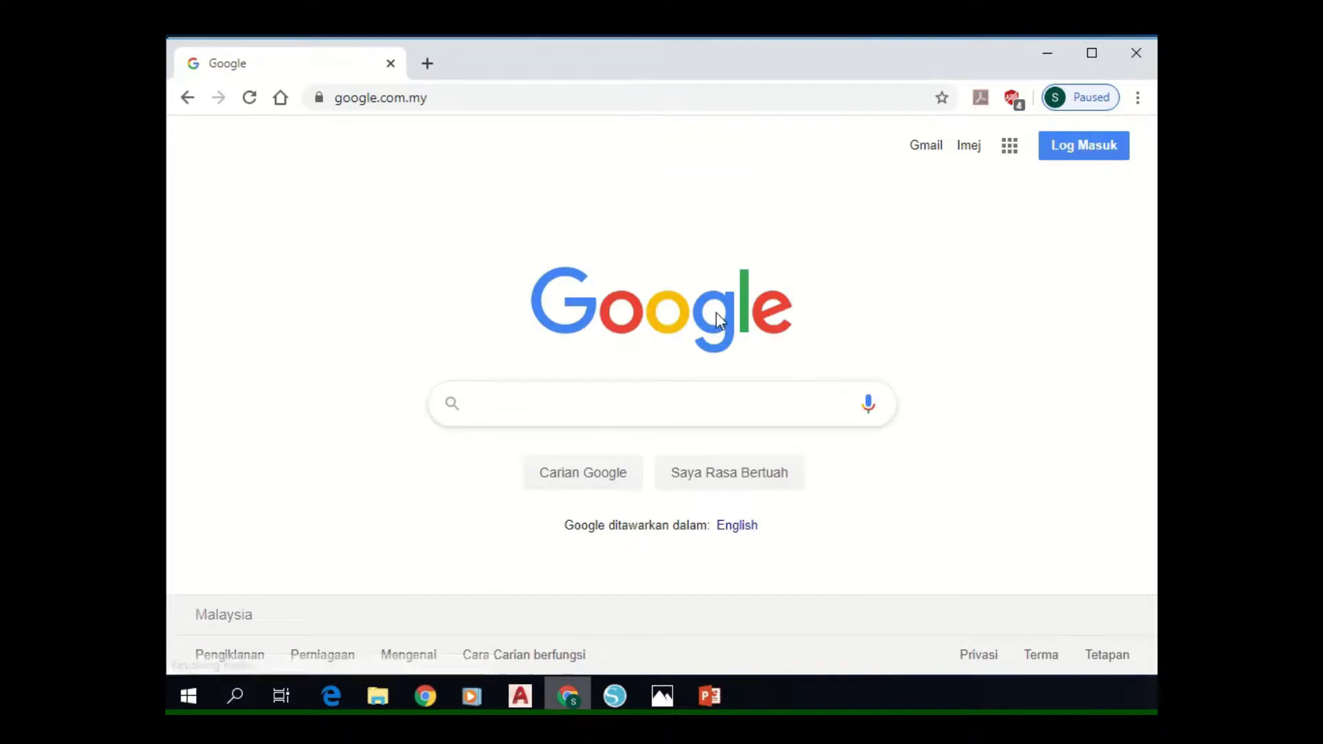
type("img2cad")
key("Return")
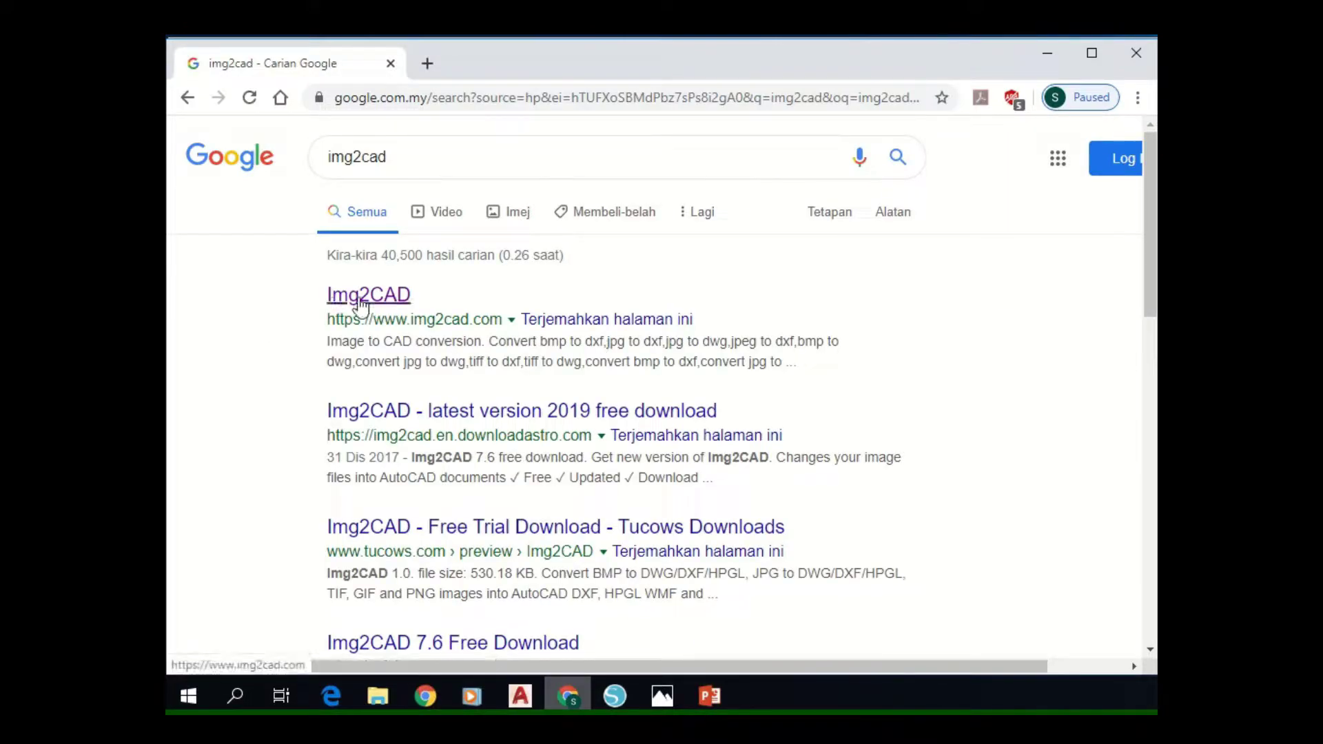
left_click(361, 300)
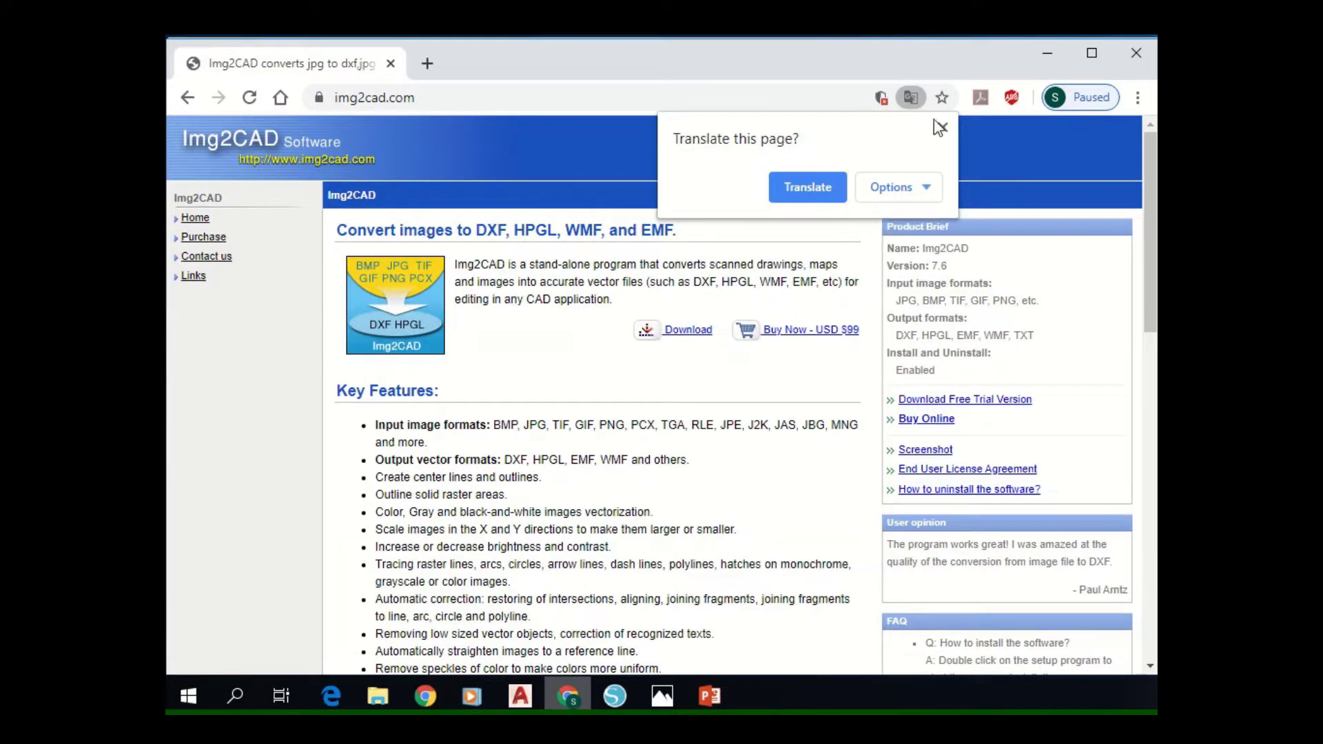
Dismiss the Translate popup and download the Img2CAD trial installer.
left_click(939, 126)
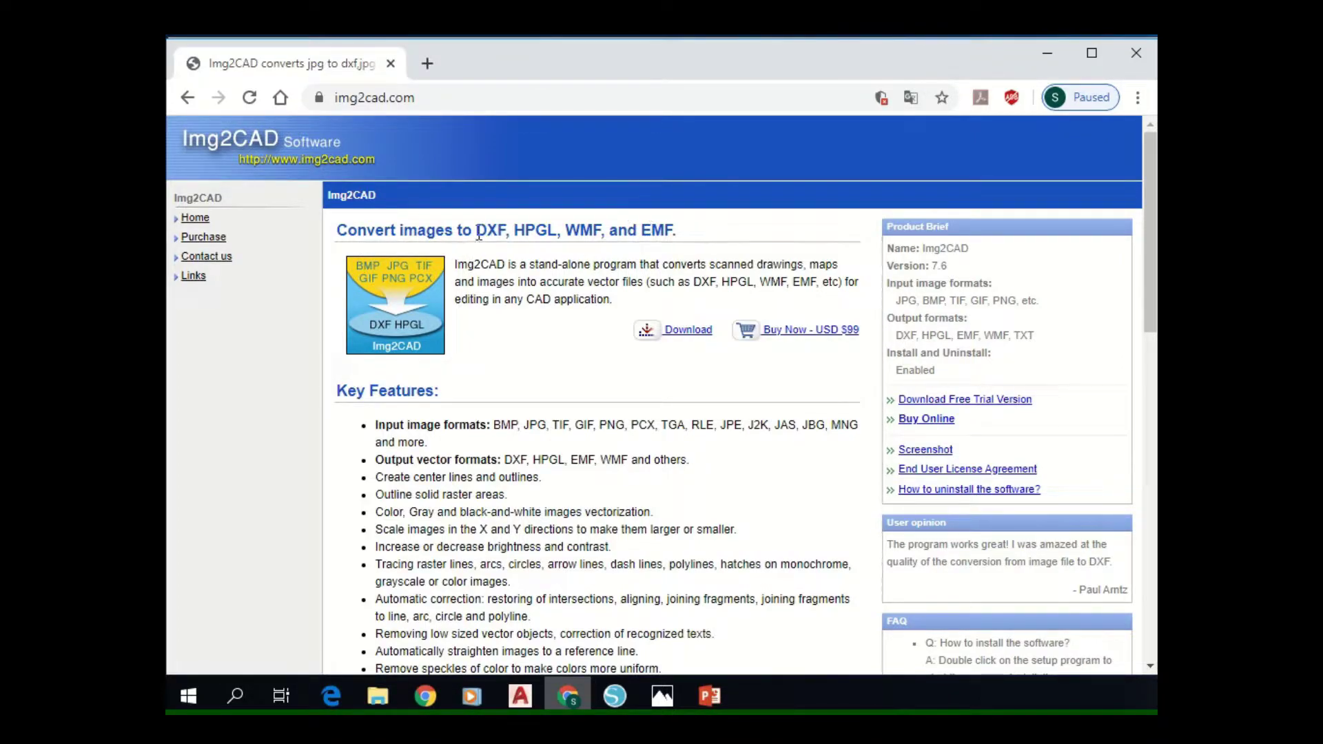
left_click_drag(478, 234, 732, 237)
left_click(737, 239)
left_click(682, 330)
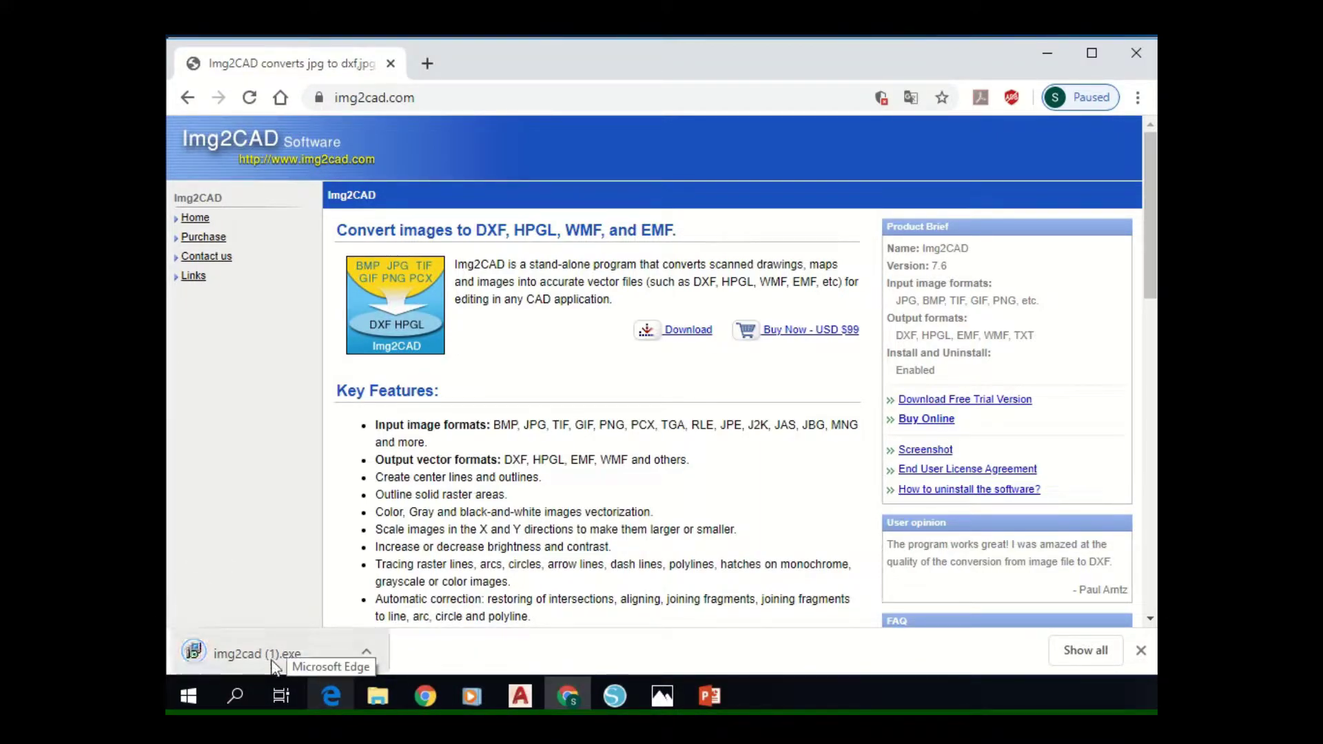
Launch img2cad (1).exe, accept the license, then cancel and quit Setup.
left_click(222, 655)
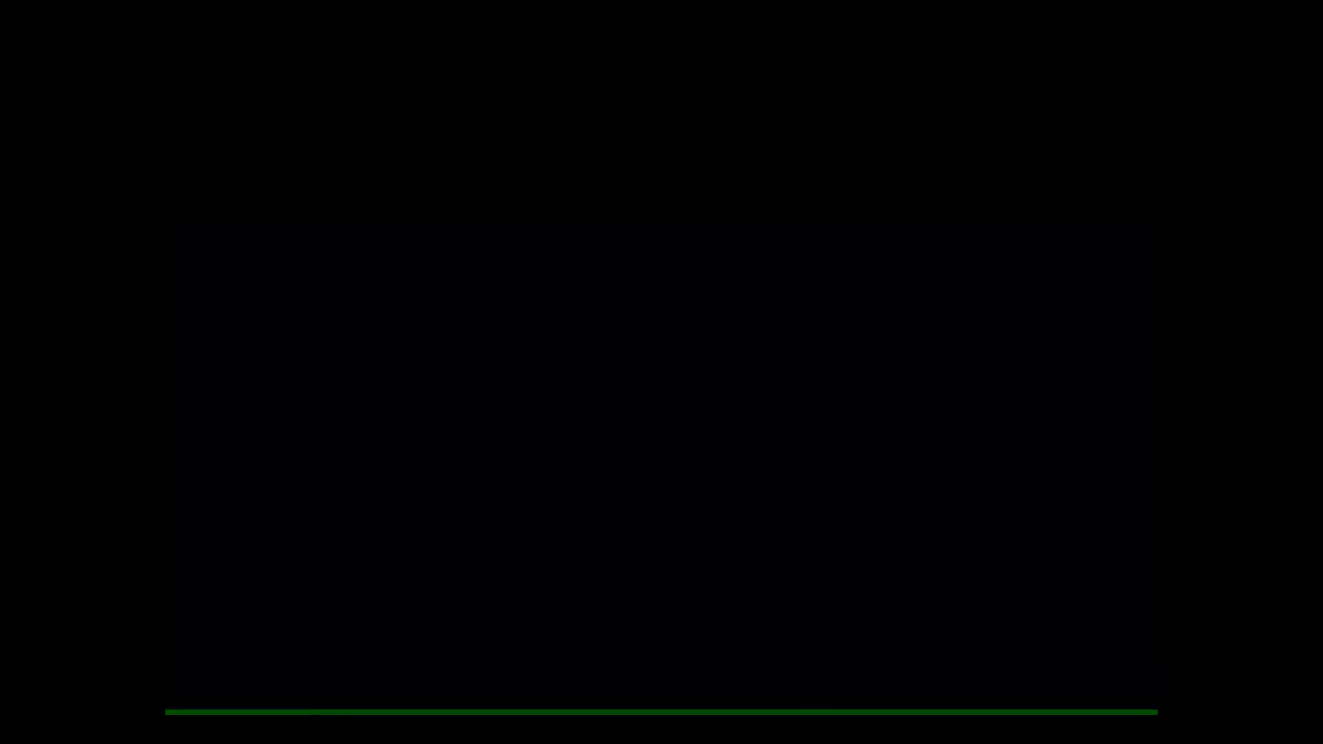
left_click(894, 404)
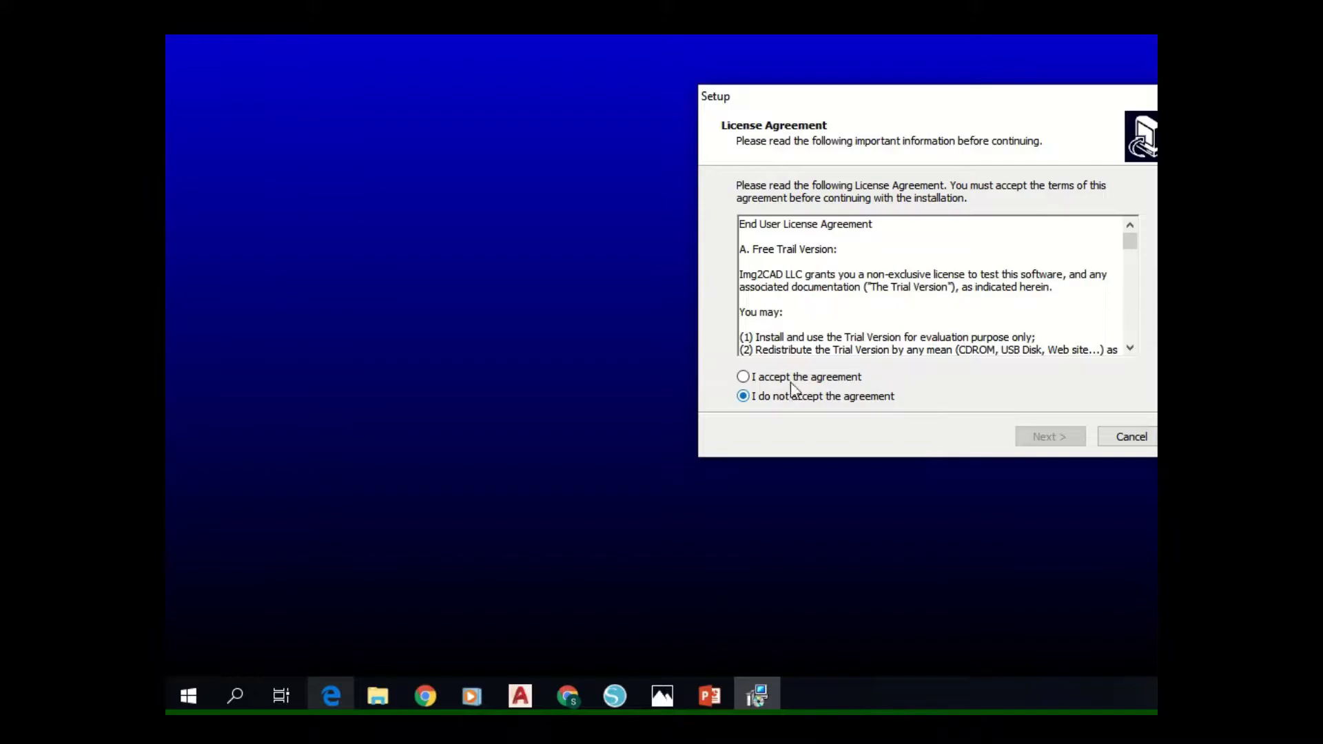
left_click(796, 378)
left_click_drag(910, 98, 681, 155)
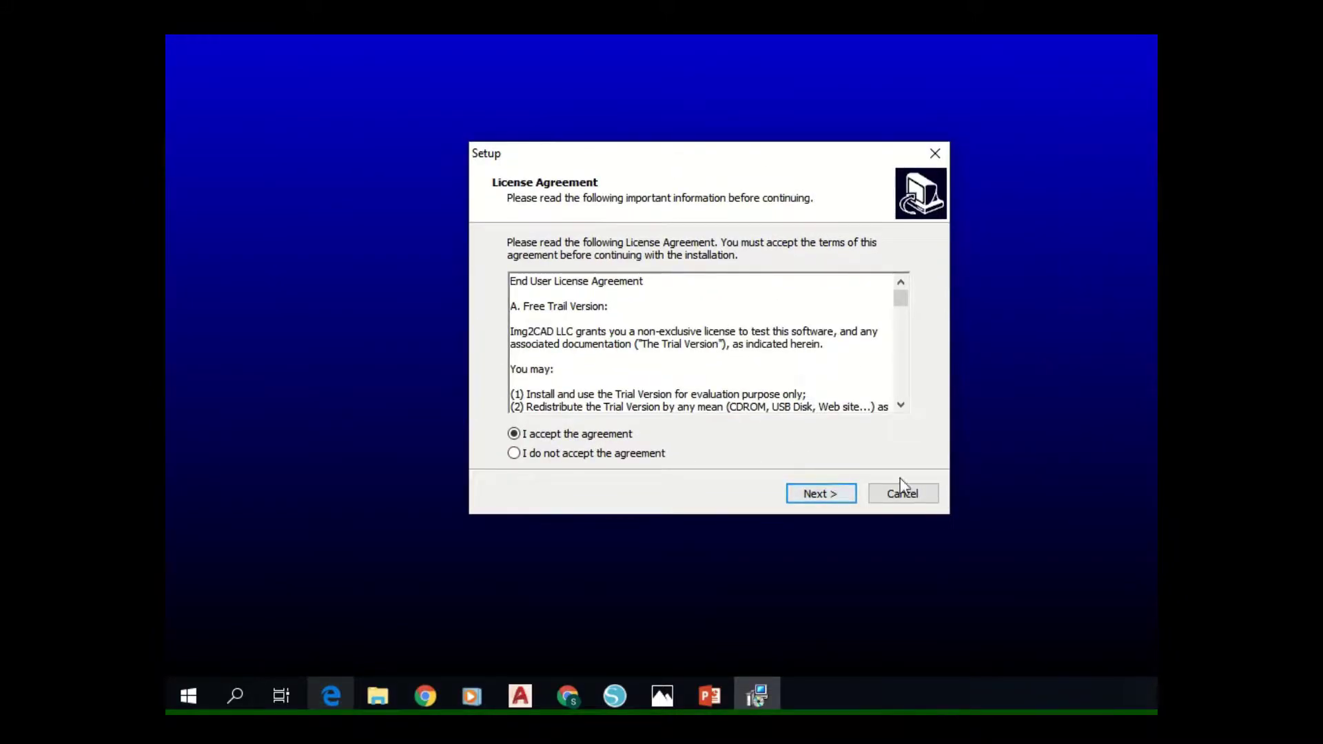
left_click(902, 495)
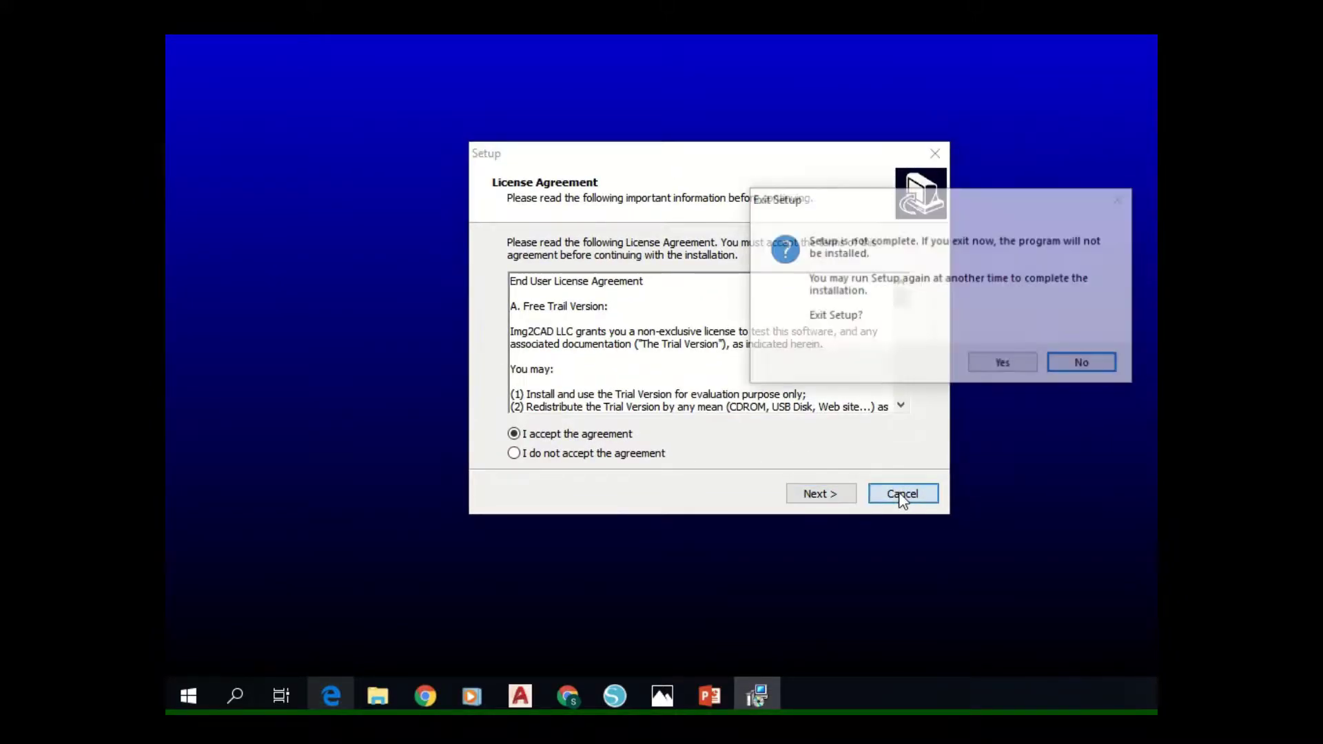
left_click(1005, 364)
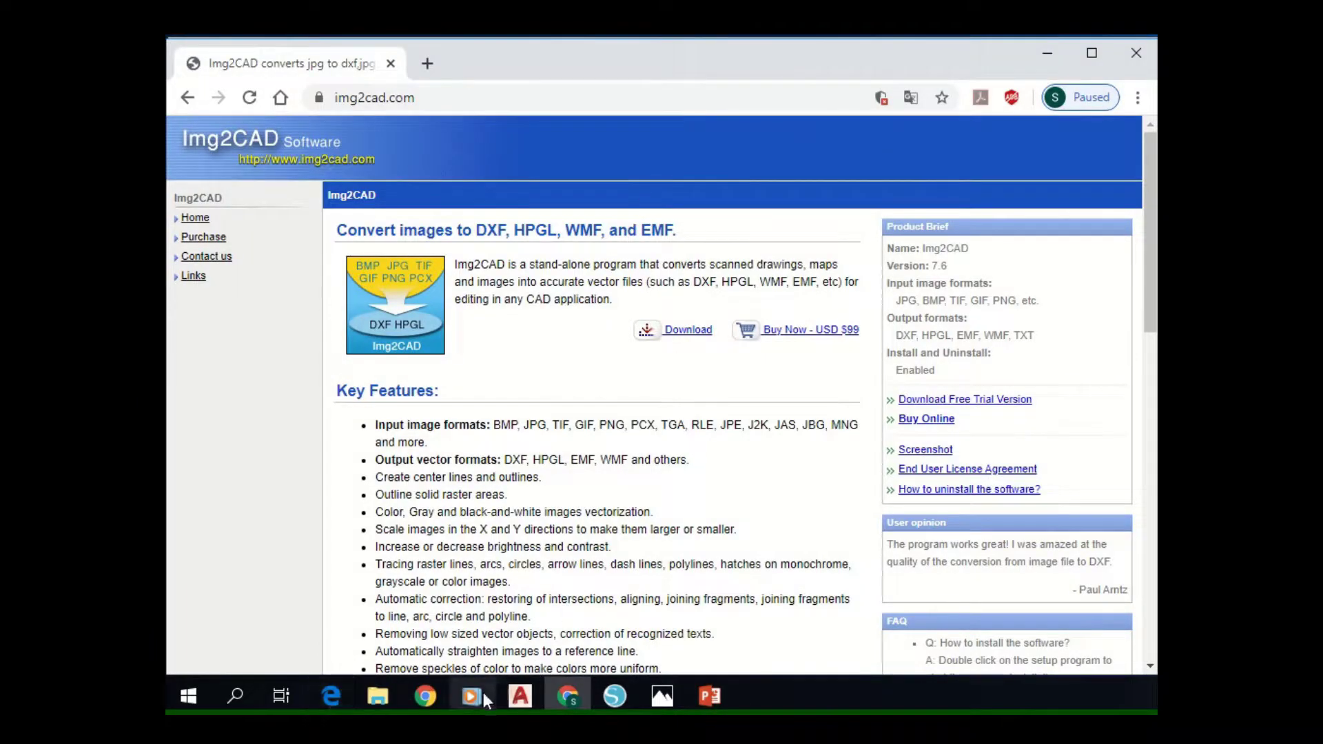
Expand the Img2CAD program group in the Start menu's app list.
left_click(178, 696)
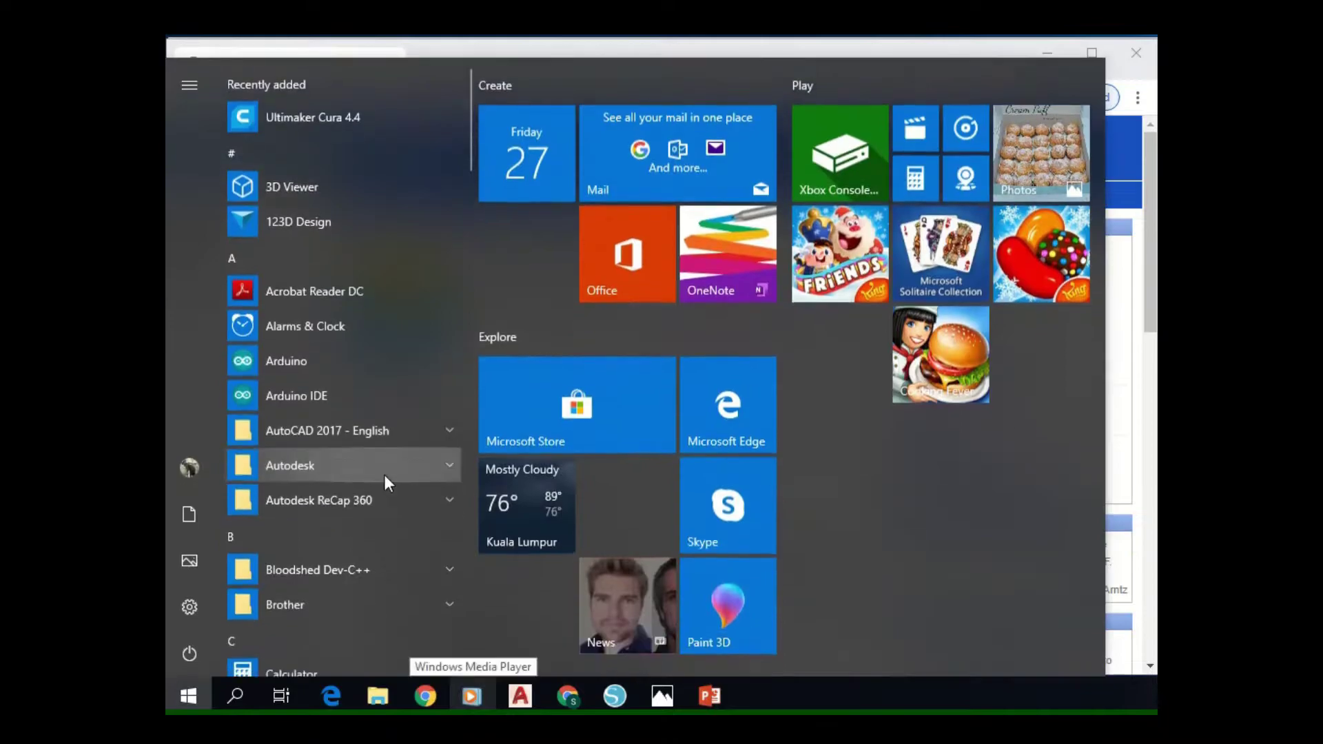
scroll(338, 490, "down", 3)
scroll(340, 478, "down", 10)
scroll(339, 477, "down", 3)
scroll(340, 478, "up", 4)
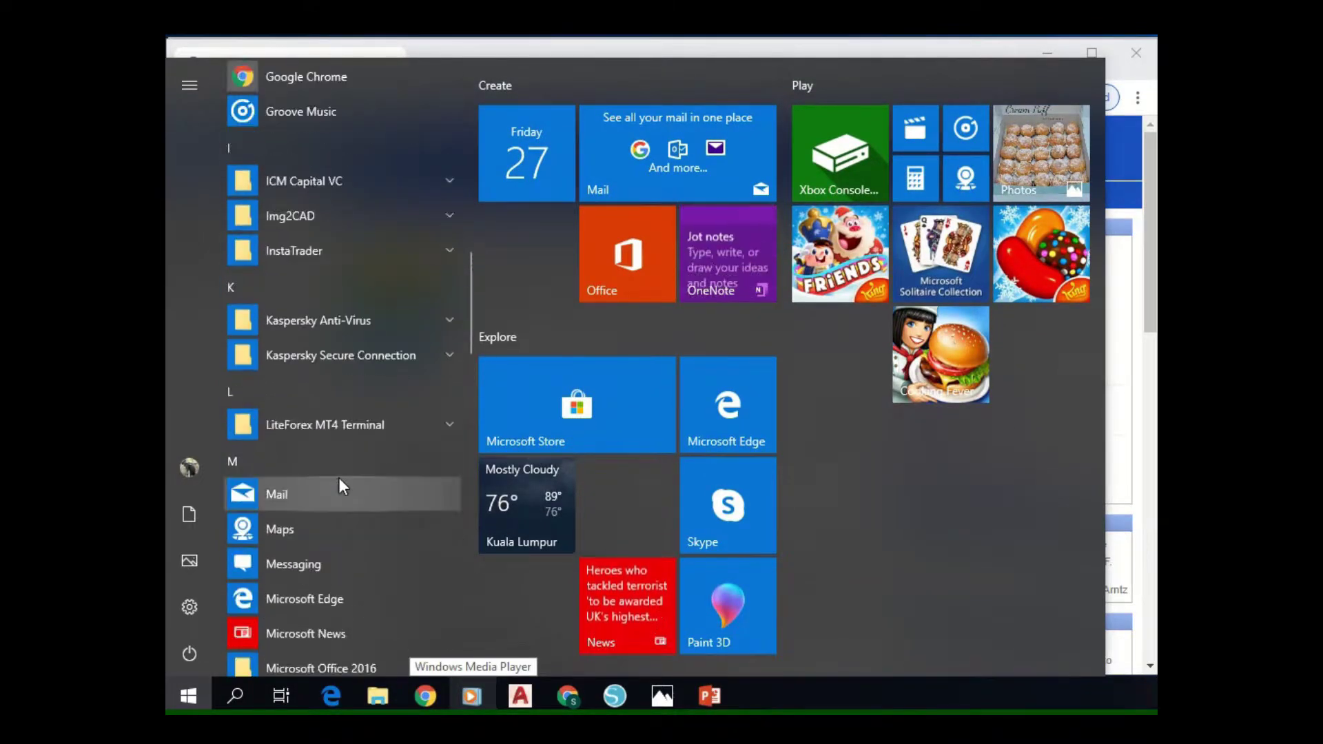
scroll(340, 479, "down", 5)
scroll(339, 478, "up", 5)
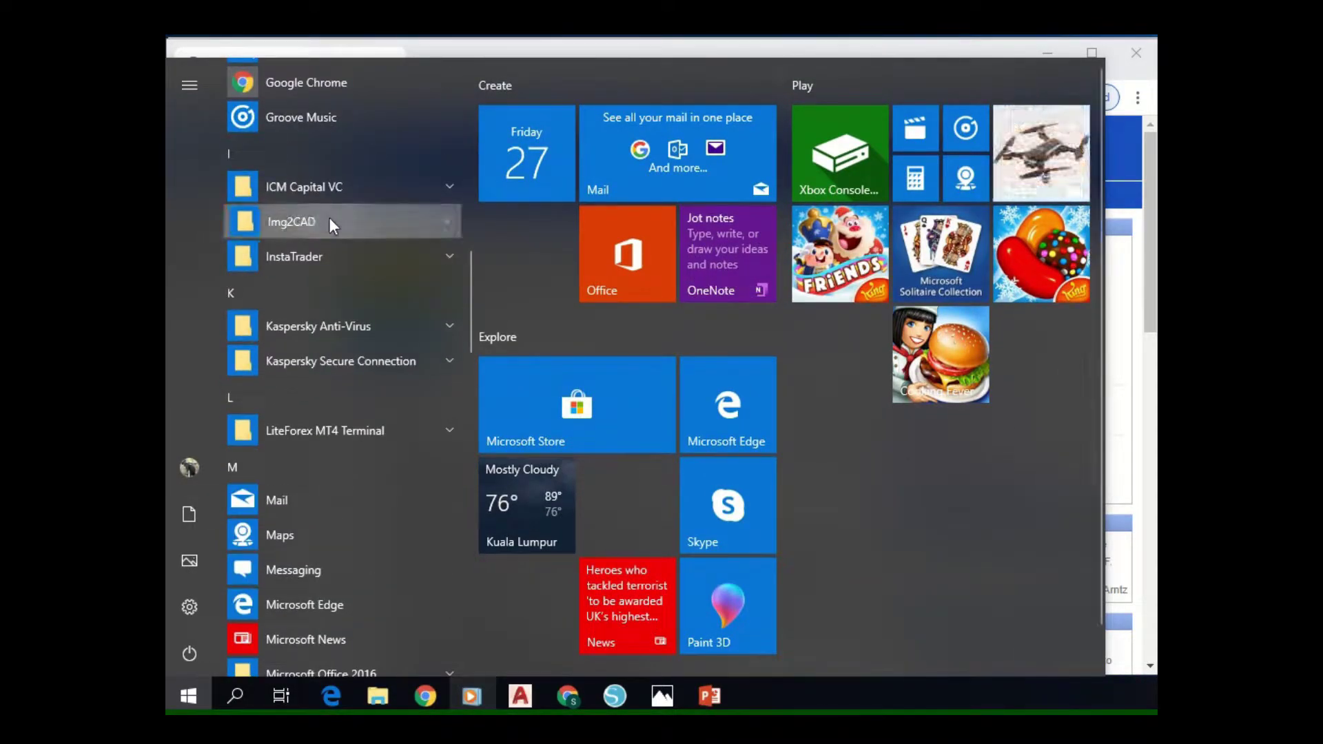
left_click(329, 220)
Launch the Img2CAD converter and add outline athous.jpg to its conversion list.
left_click(309, 291)
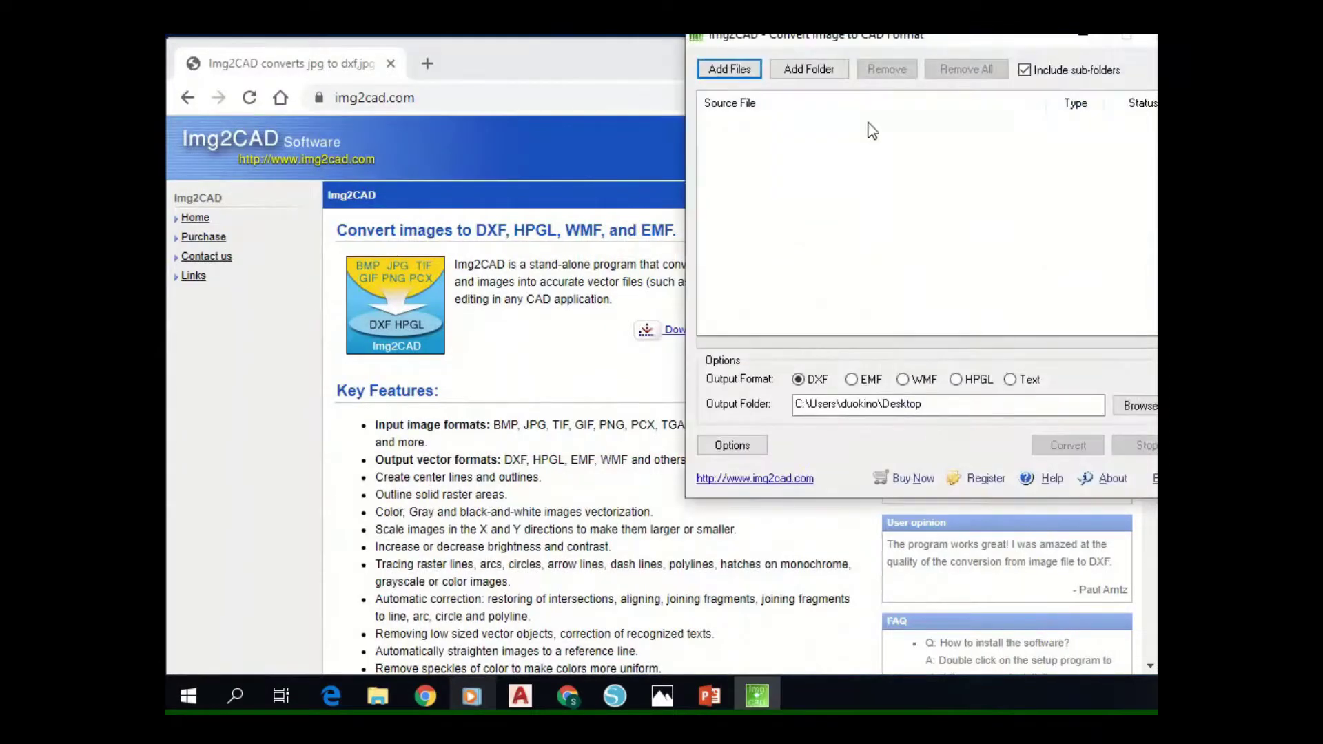
left_click_drag(910, 38, 624, 140)
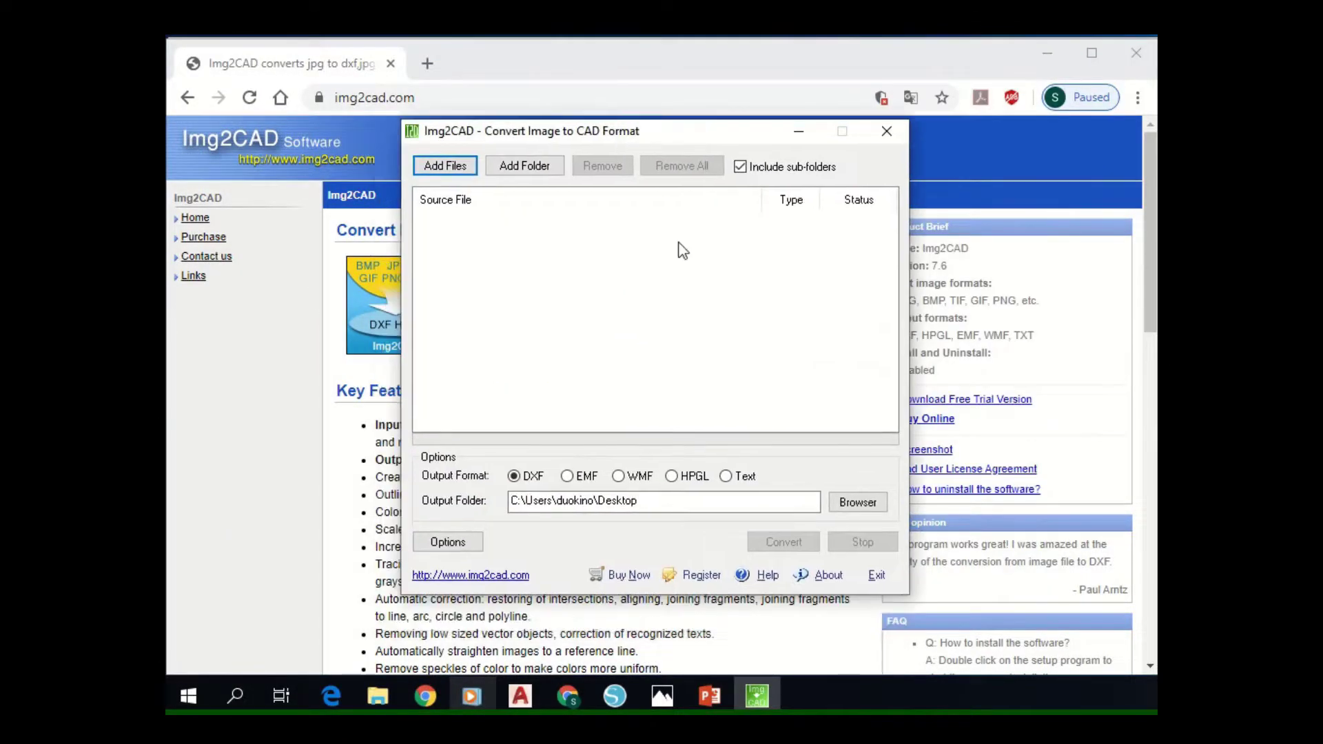
left_click(446, 167)
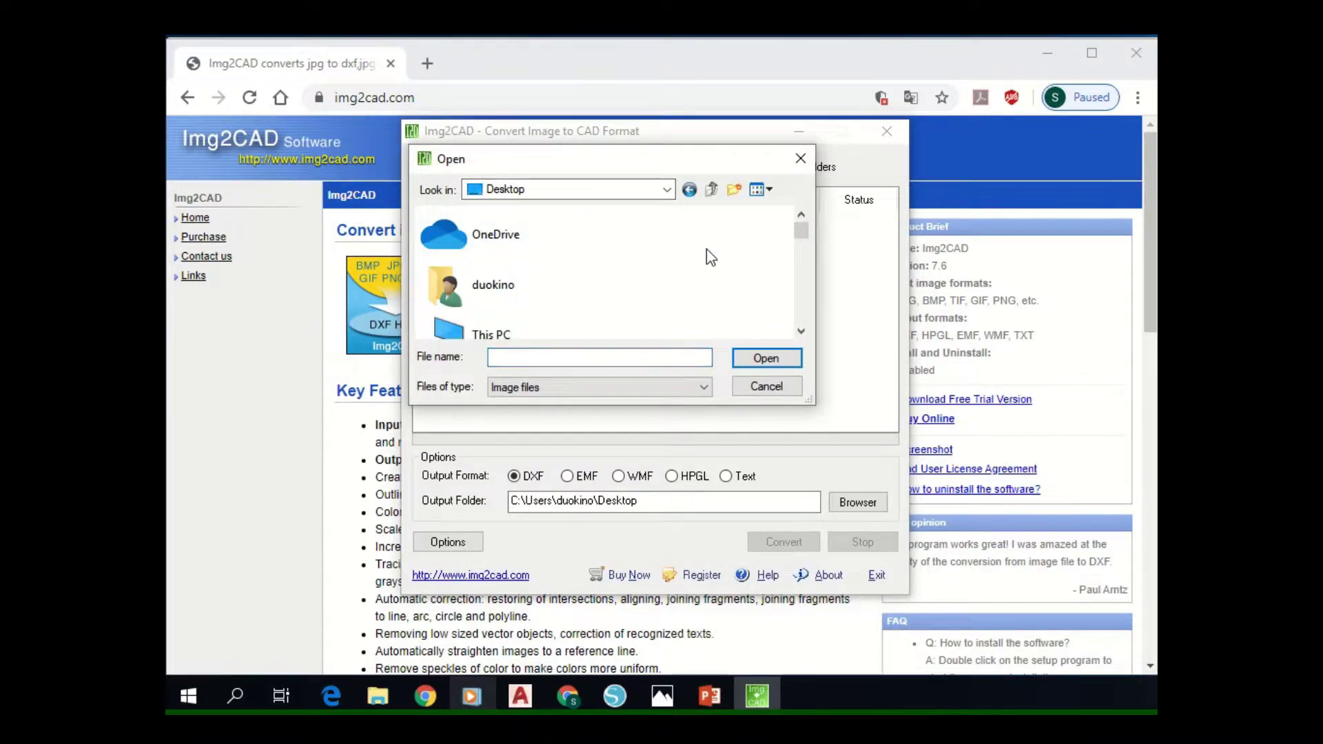
scroll(707, 249, "down", 2)
scroll(706, 249, "down", 2)
scroll(706, 250, "down", 2)
scroll(707, 249, "down", 2)
scroll(706, 250, "down", 2)
scroll(707, 249, "up", 1)
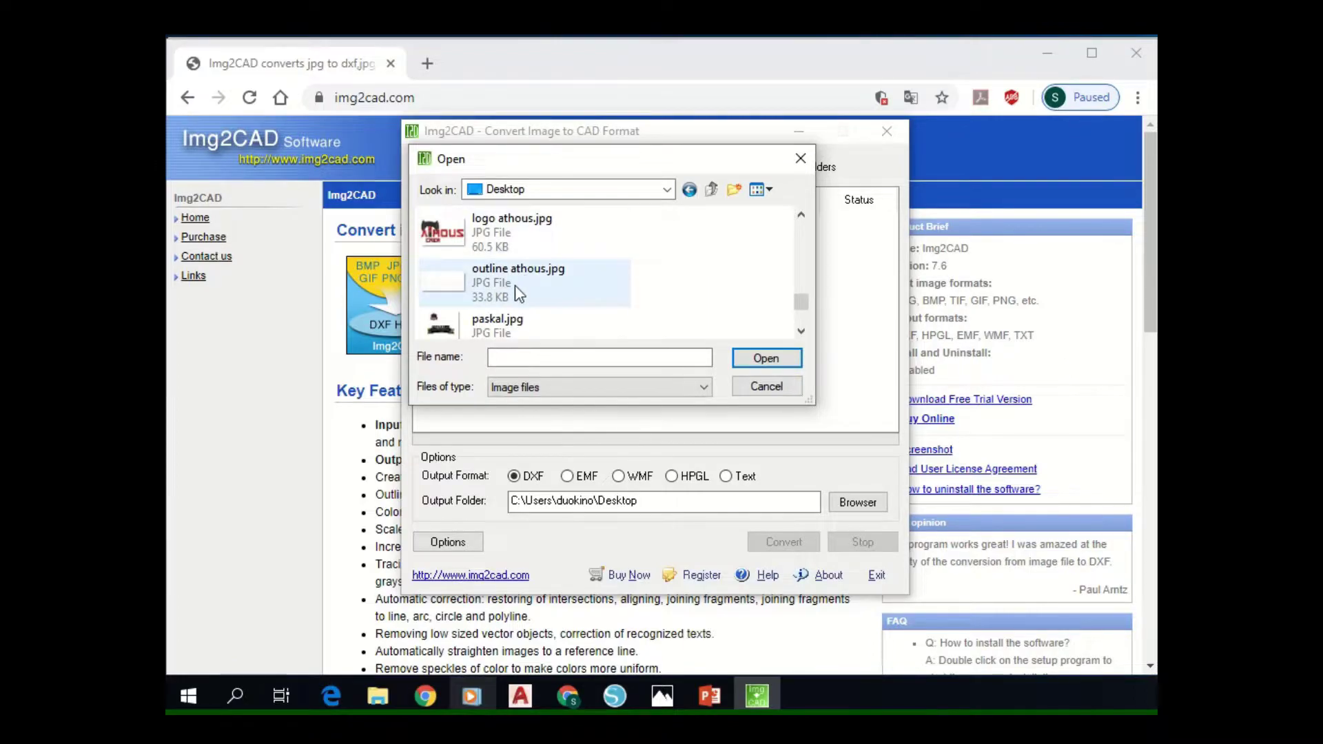
left_click(596, 290)
left_click(782, 358)
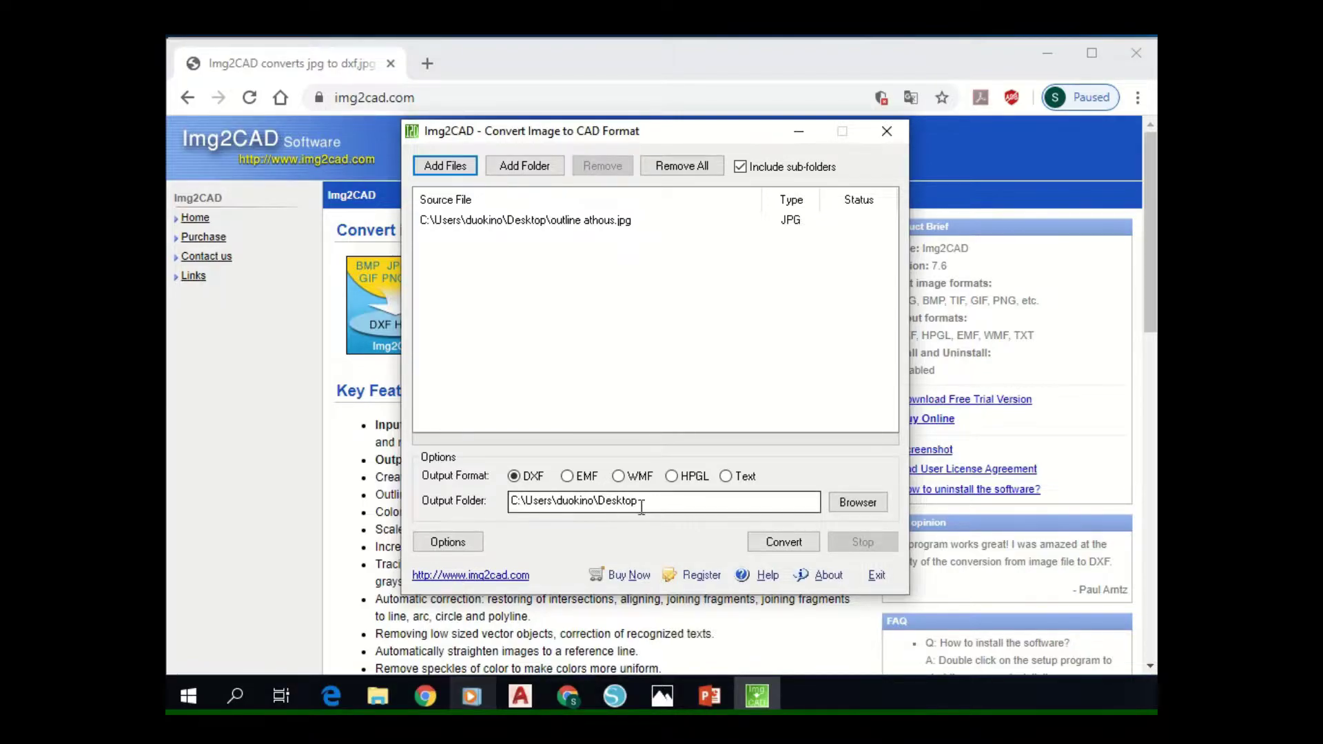
Convert it to outline athous.dxf, dismiss the unregistered notice, and open it in AutoCAD.
left_click(782, 542)
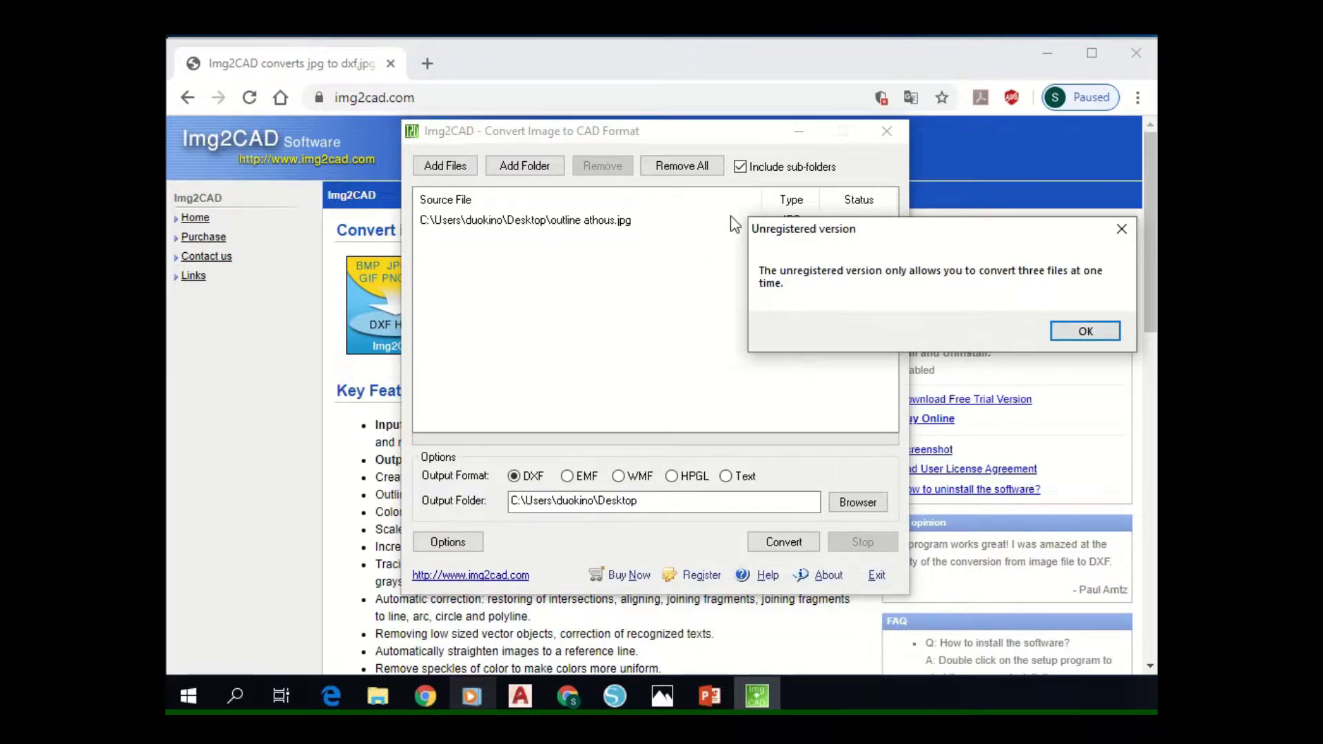
left_click(1076, 334)
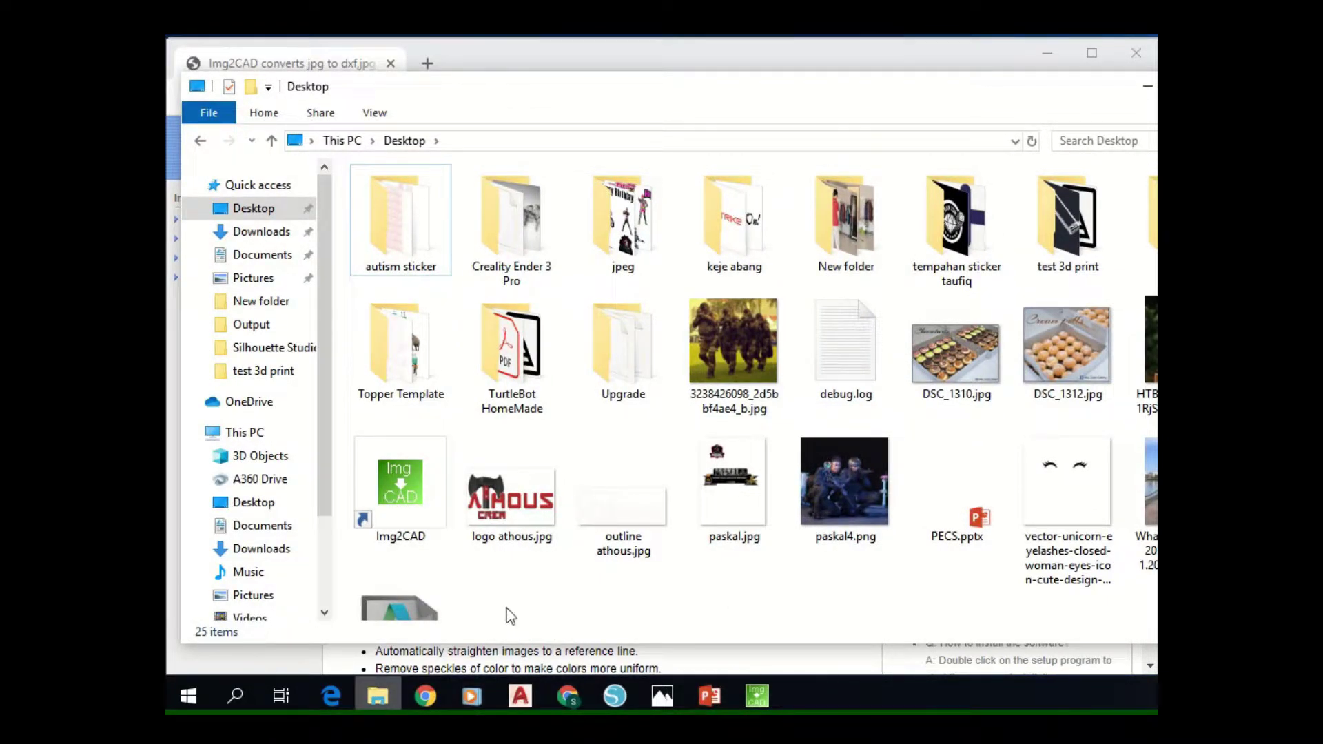
scroll(510, 617, "down", 1)
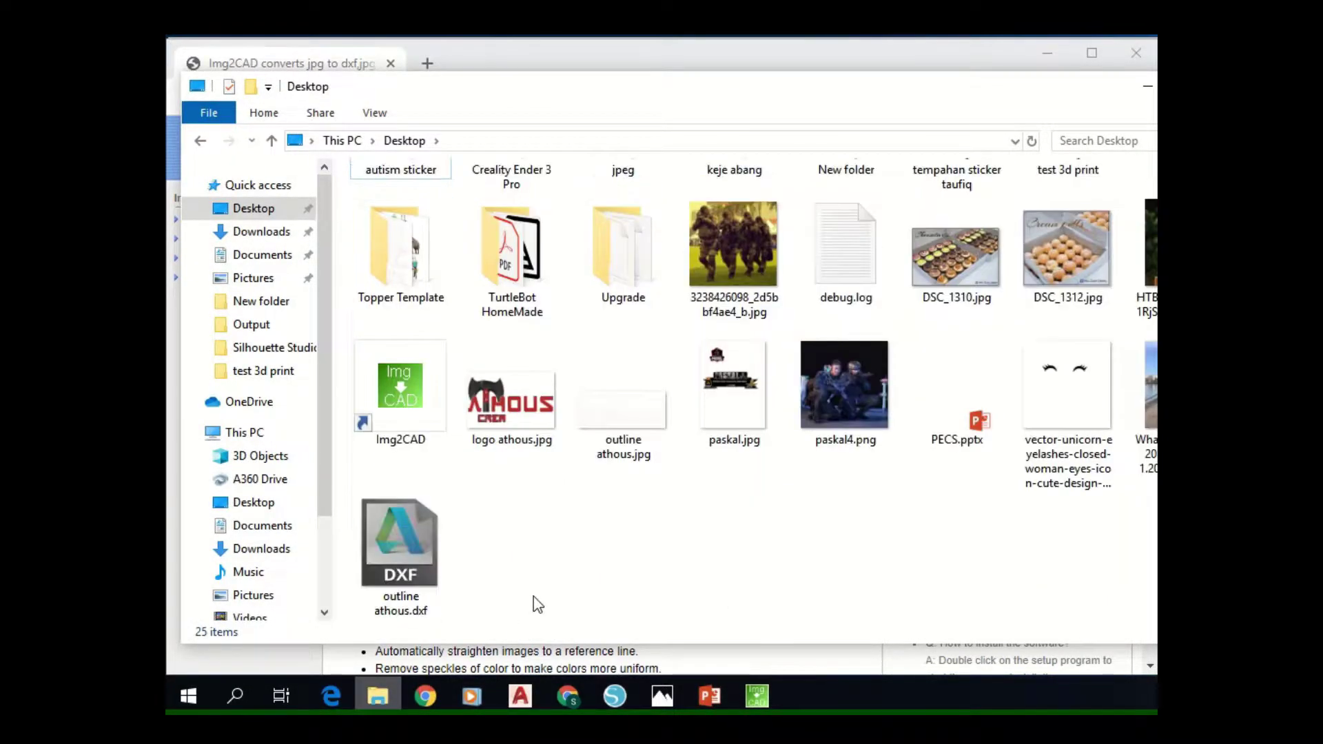
double_click(406, 554)
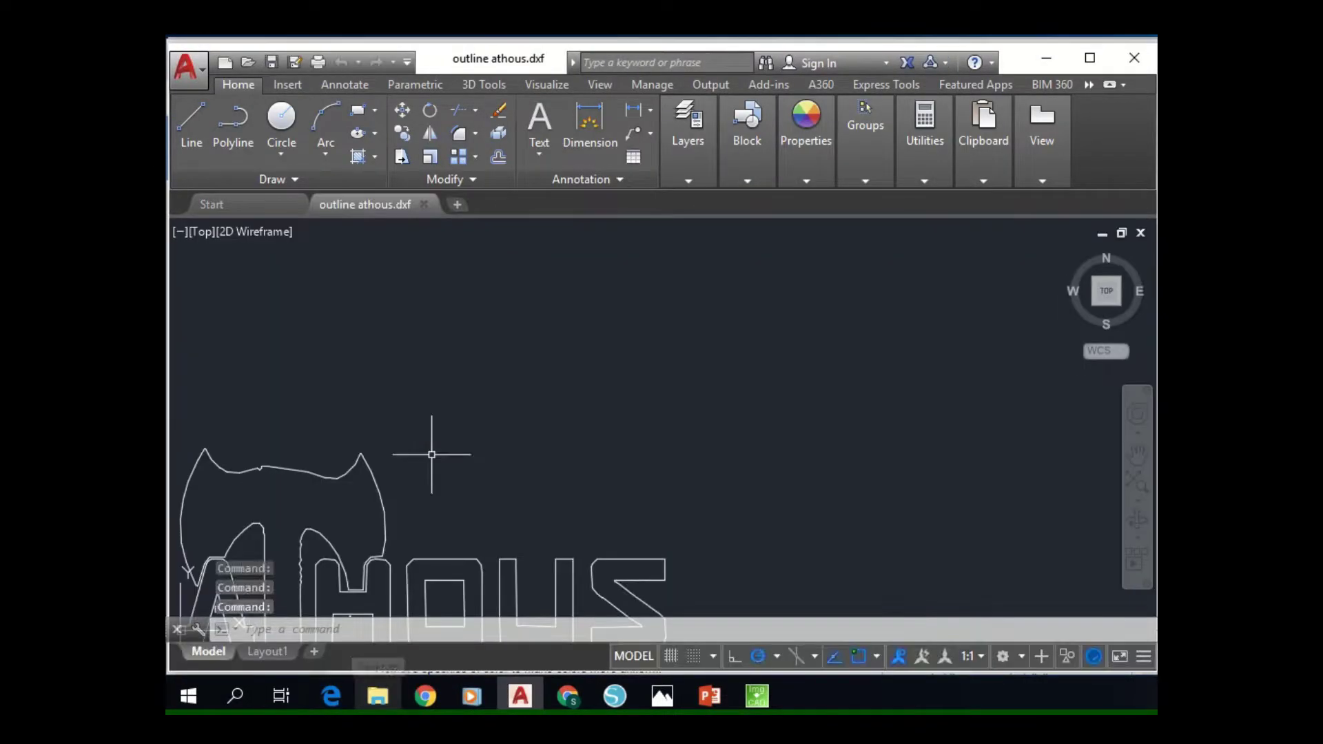
scroll(431, 454, "down", 2)
scroll(431, 454, "up", 2)
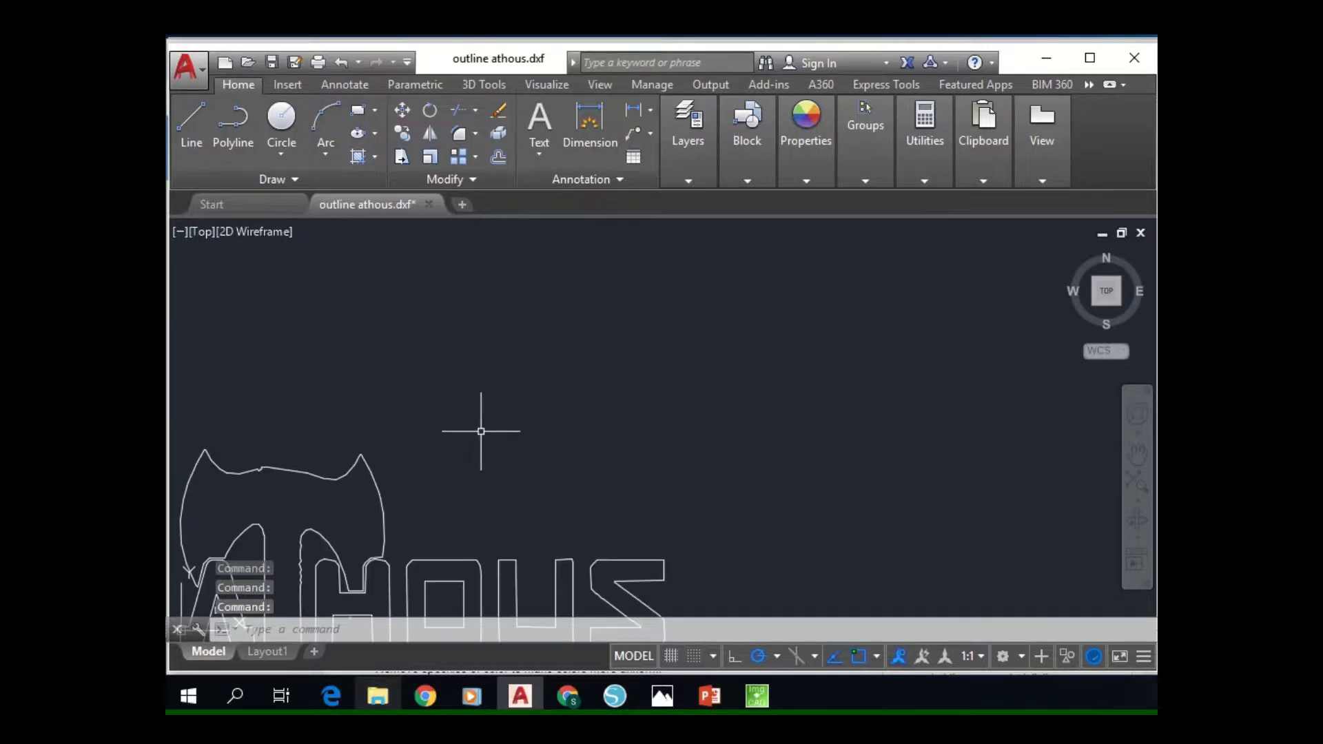
Pan to show the whole ATHOUS logo, then select the axe and O outlines and clear the selection.
right_click(543, 391)
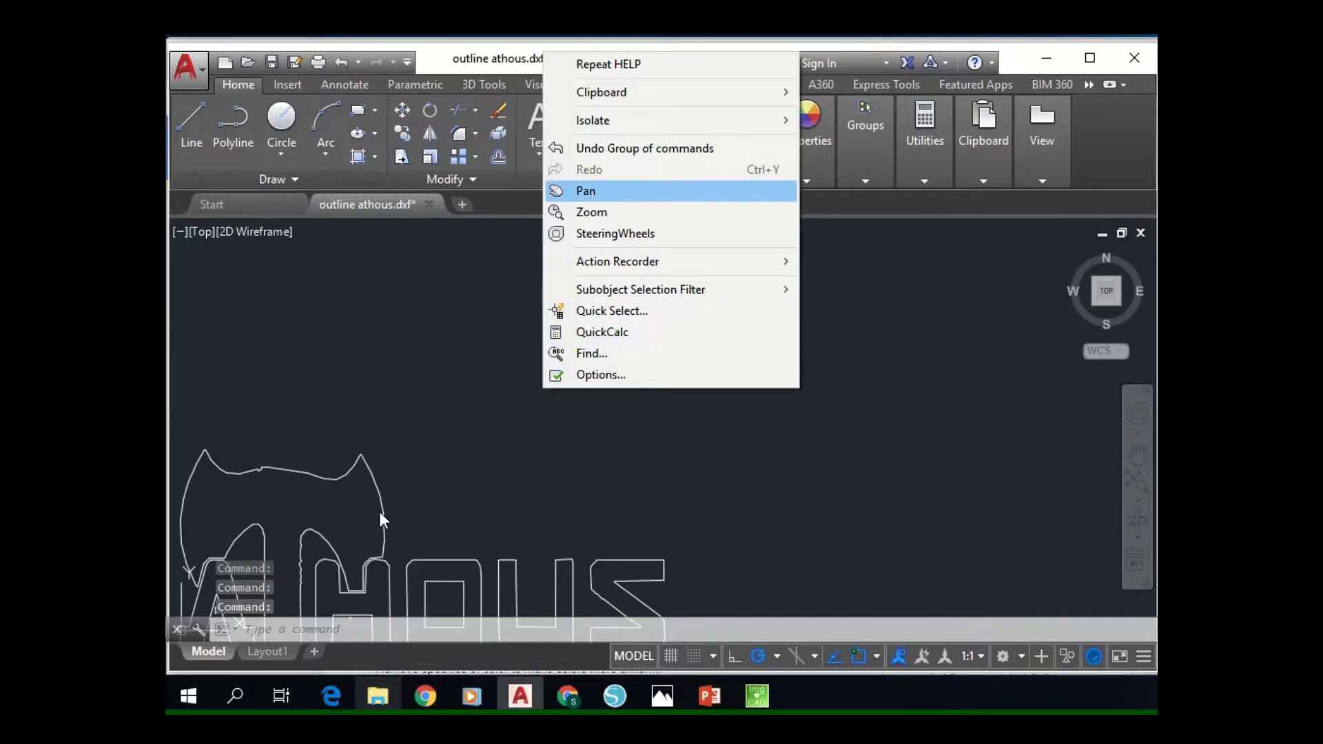
key("Return")
left_click_drag(384, 498, 638, 350)
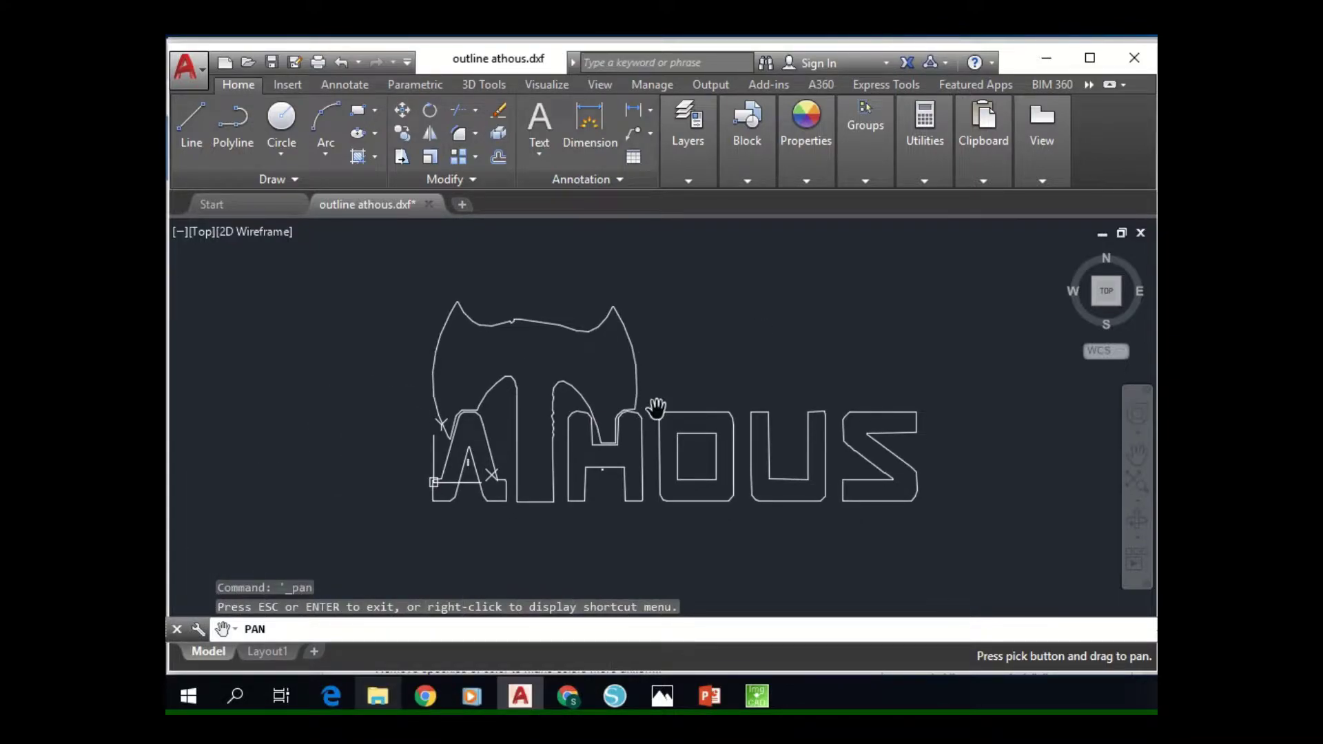
key("Escape")
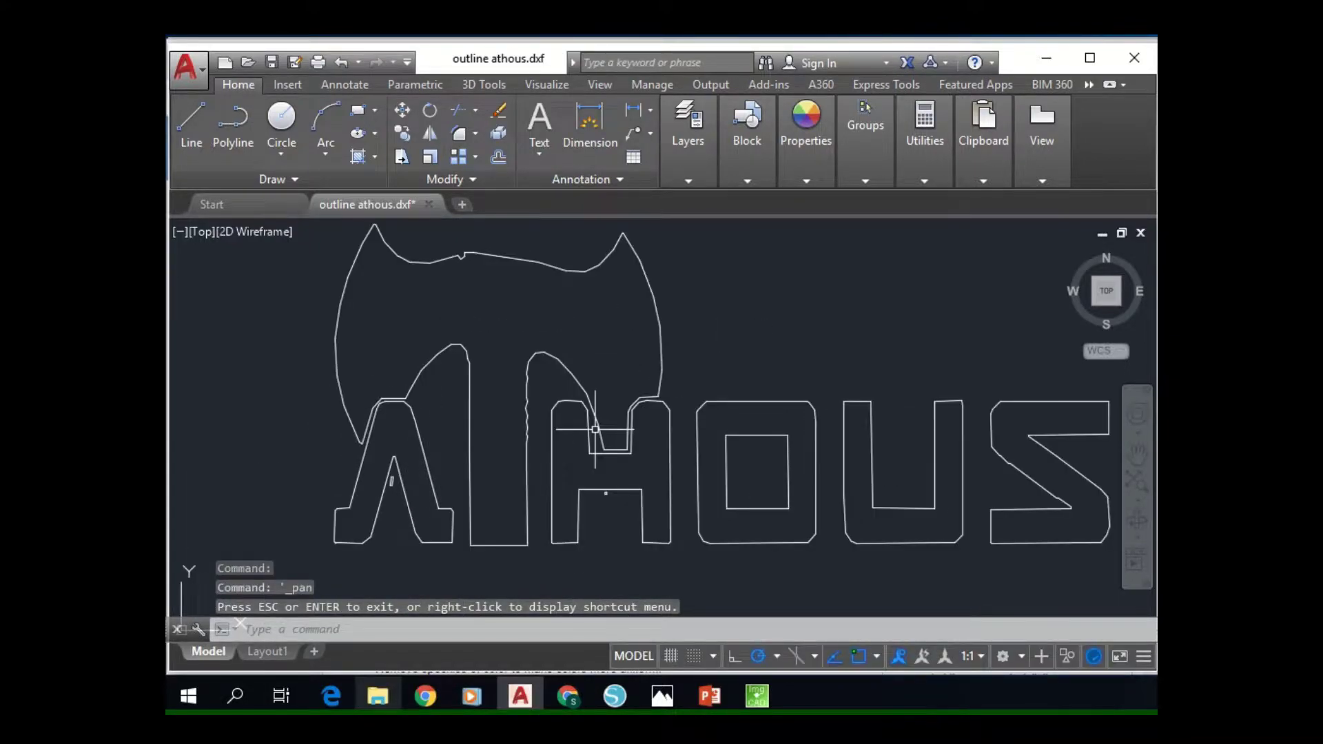
scroll(596, 430, "down", 2)
left_click(638, 380)
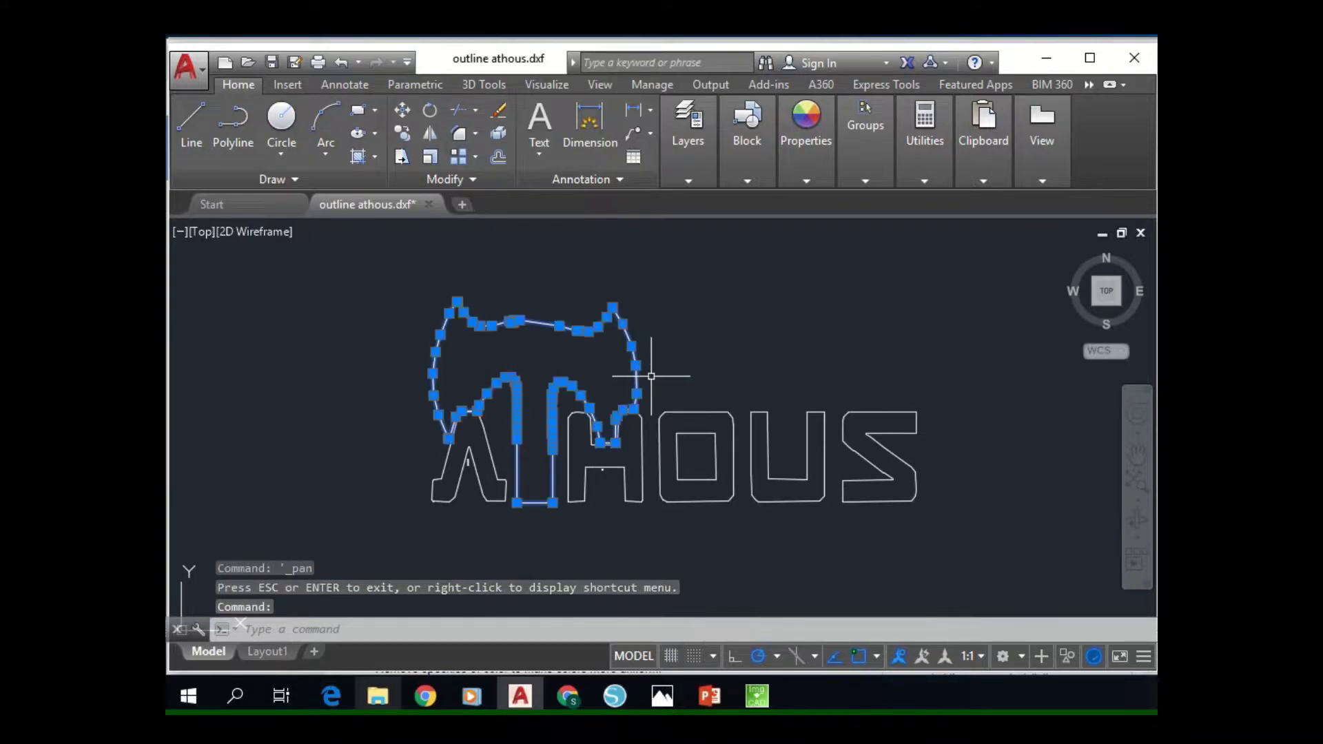
left_click(659, 414)
key("Escape")
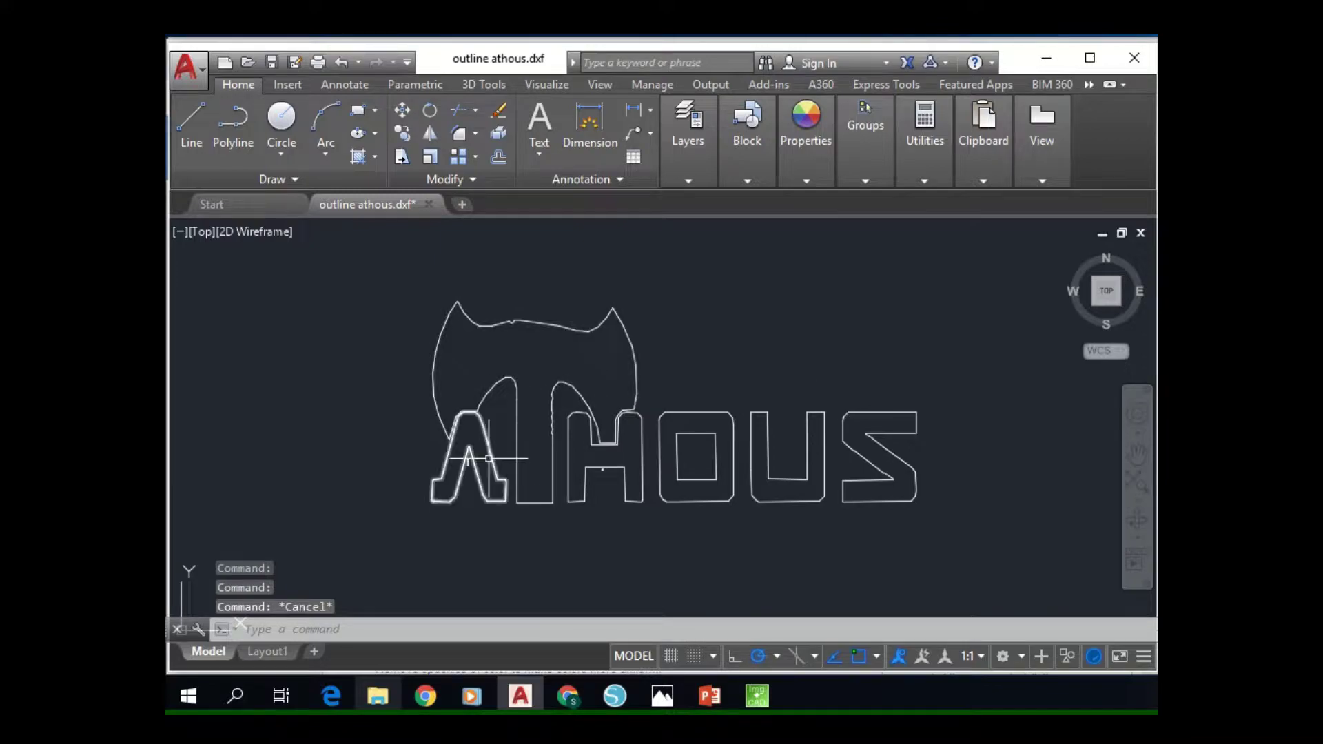
scroll(541, 461, "up", 3)
scroll(542, 463, "down", 1)
scroll(541, 464, "down", 2)
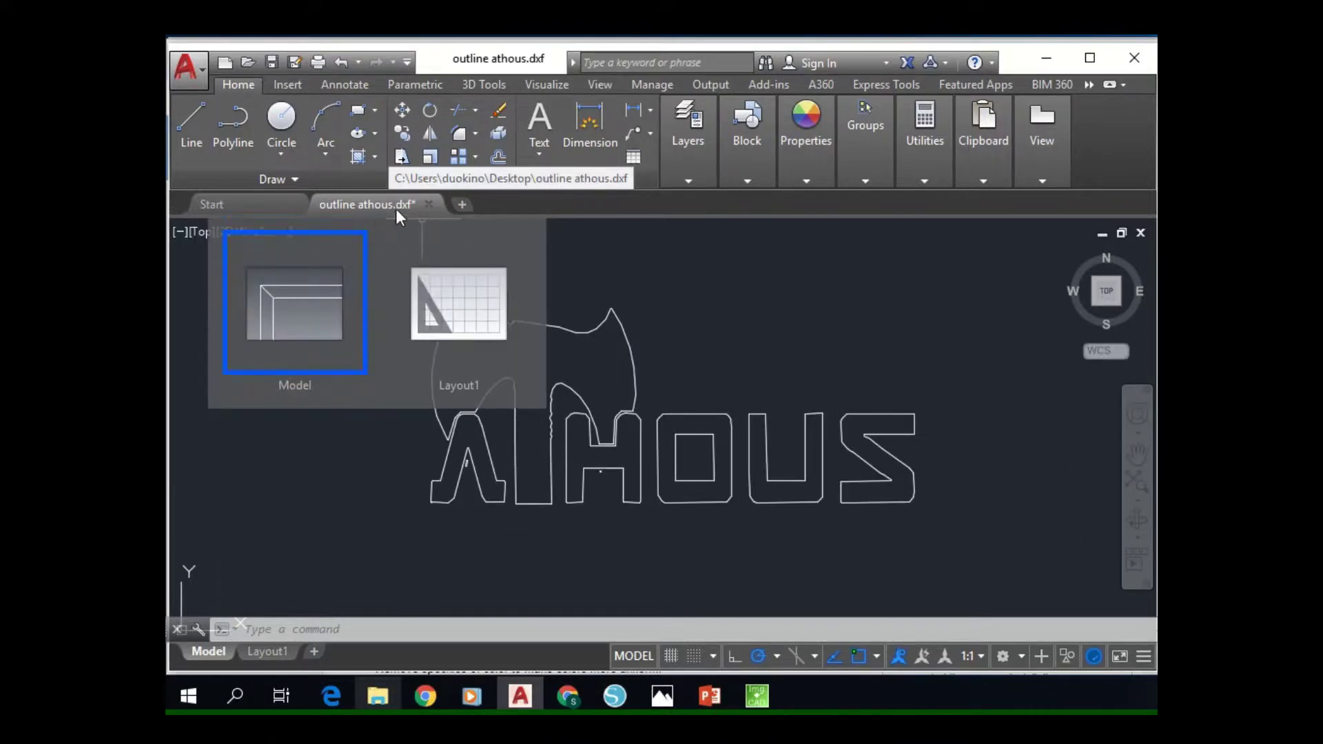
Create a blank Drawing1 from the Start page and open its Drawing Units settings.
left_click(228, 203)
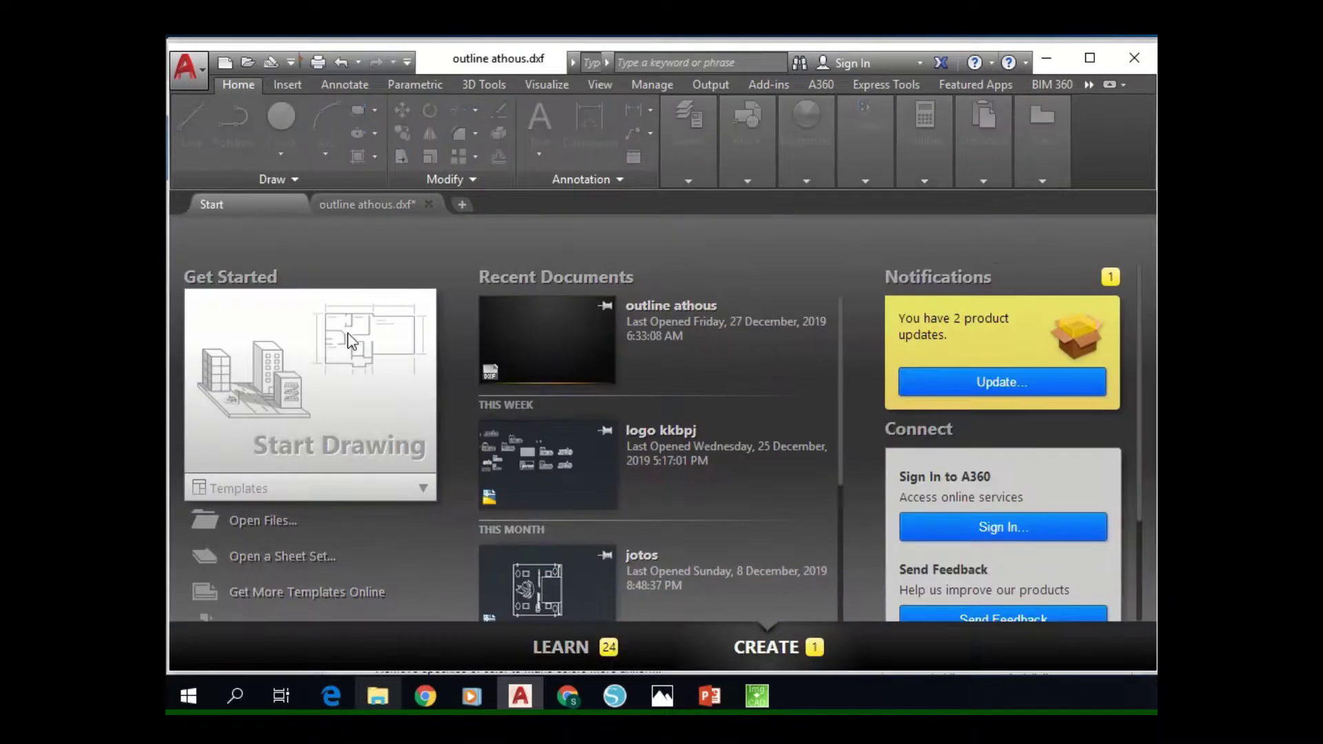
left_click(259, 413)
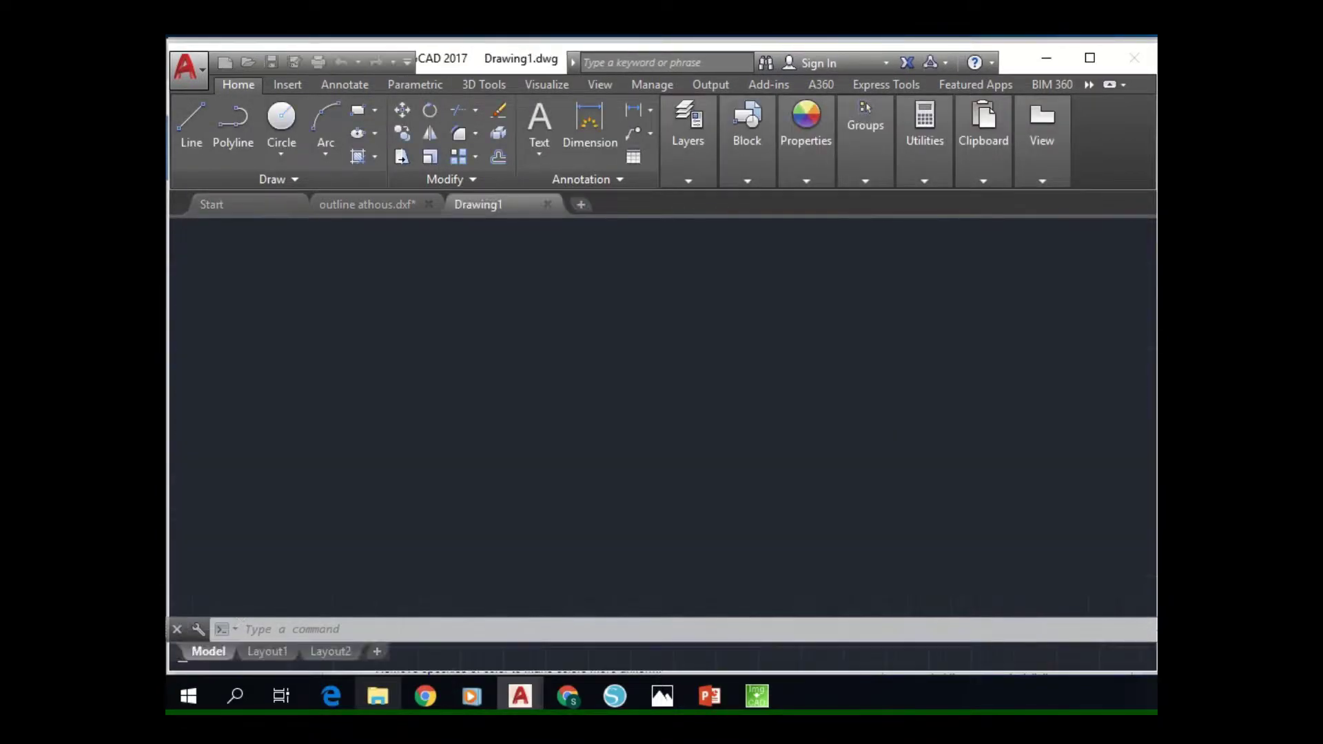
left_click(363, 204)
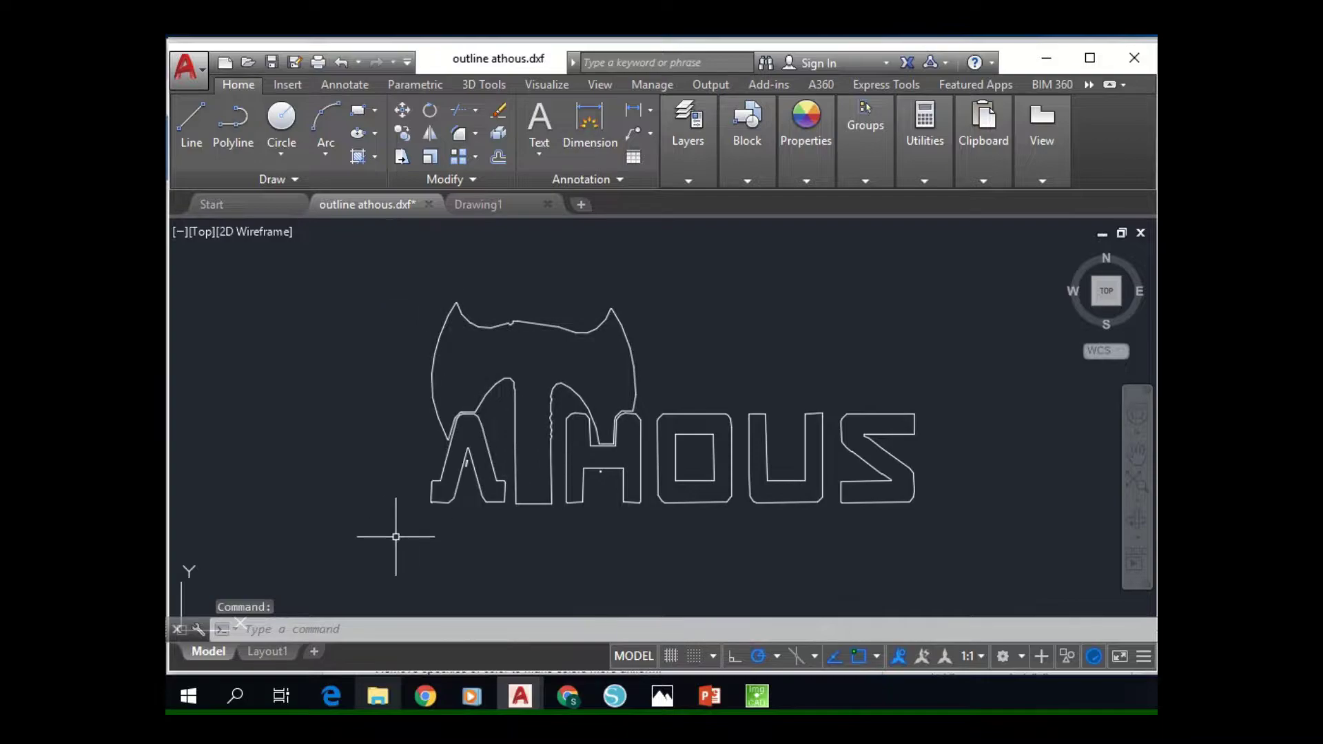
left_click(482, 204)
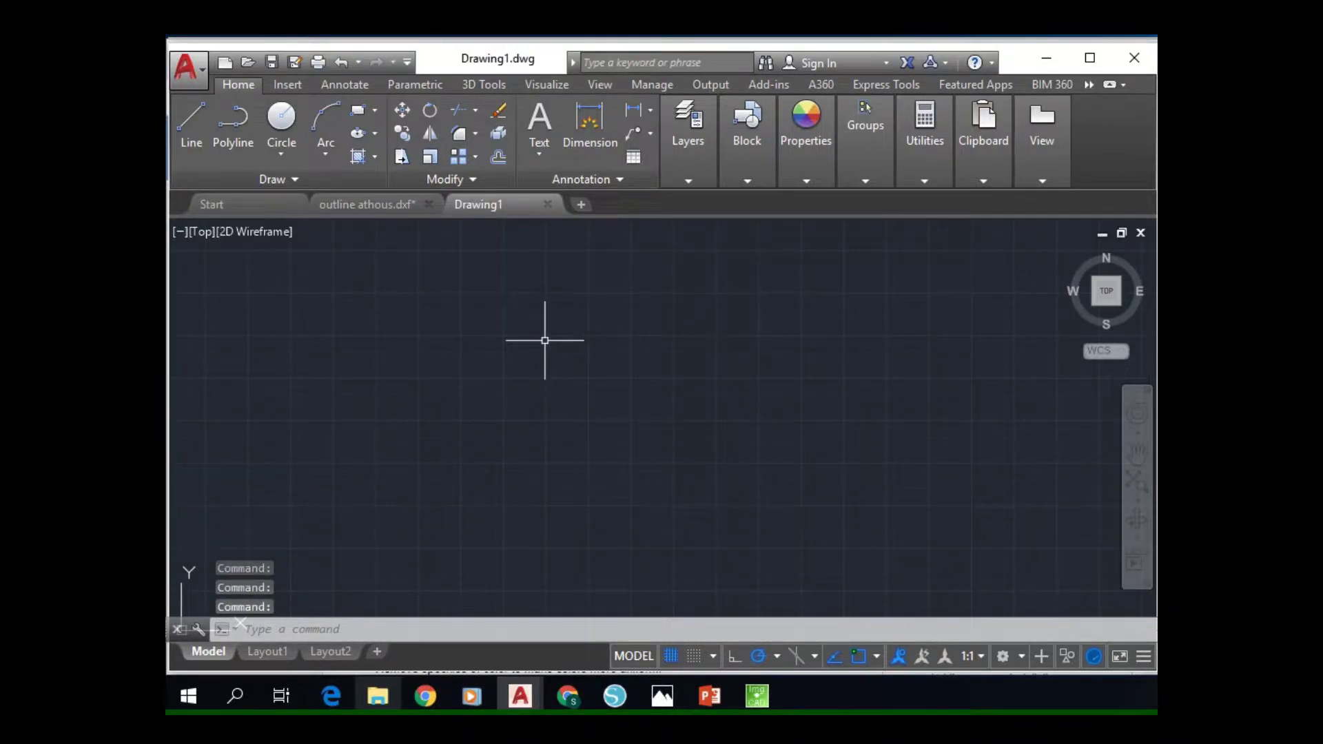
type("u")
type("n")
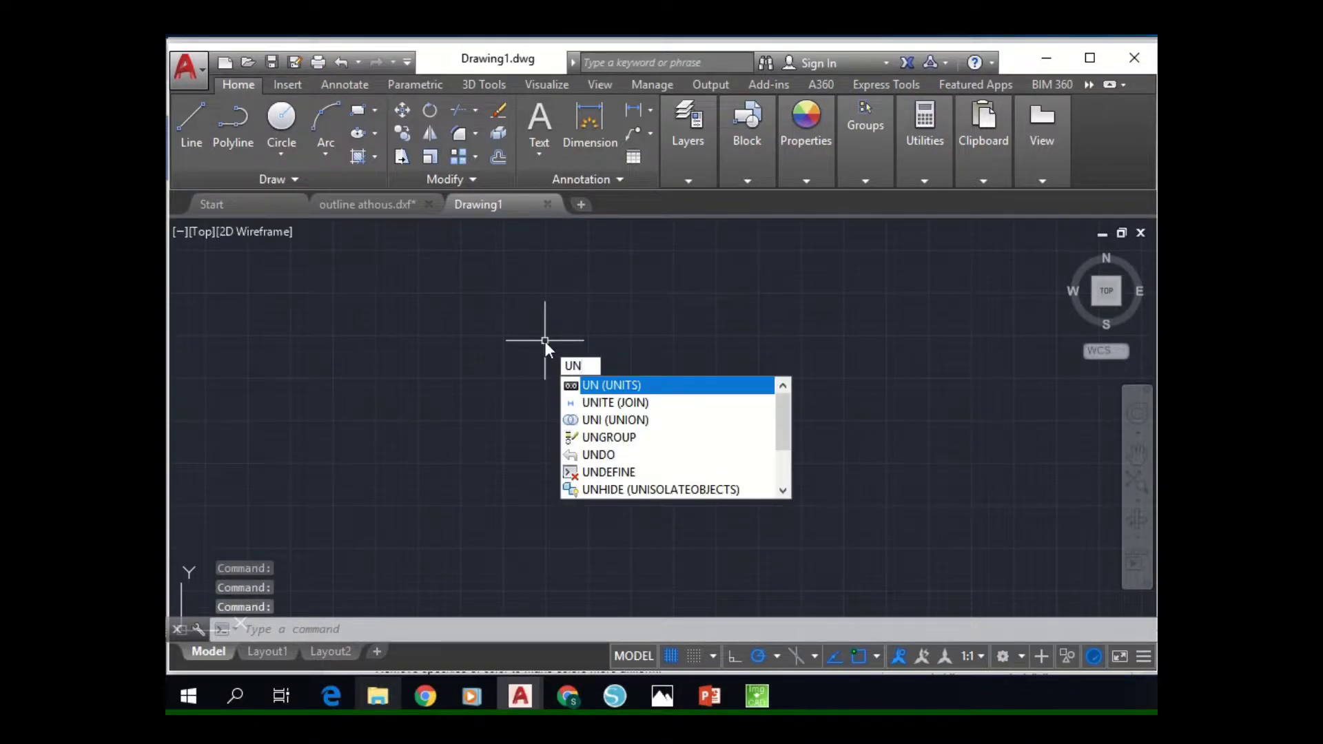
key("Return")
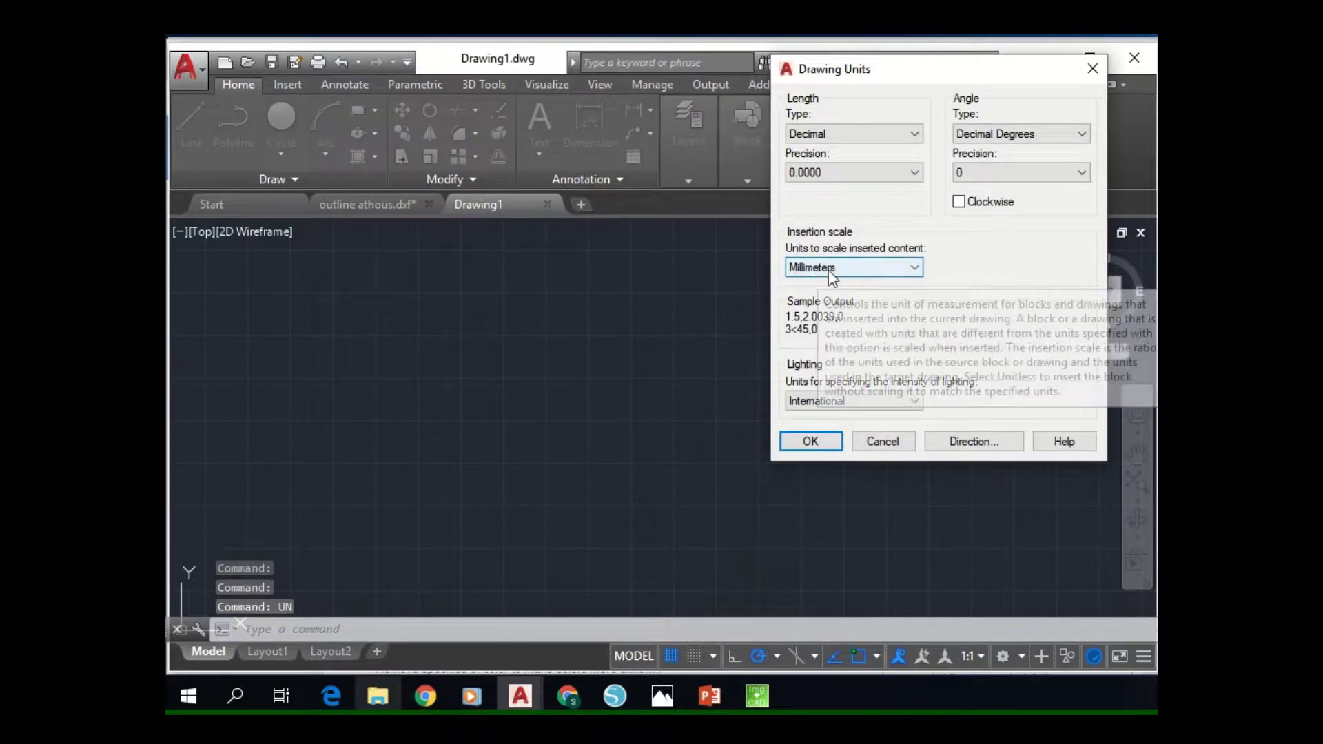
Accept millimetres as insertion units, then group all pieces of the ATHOUS logo outline.
left_click(853, 442)
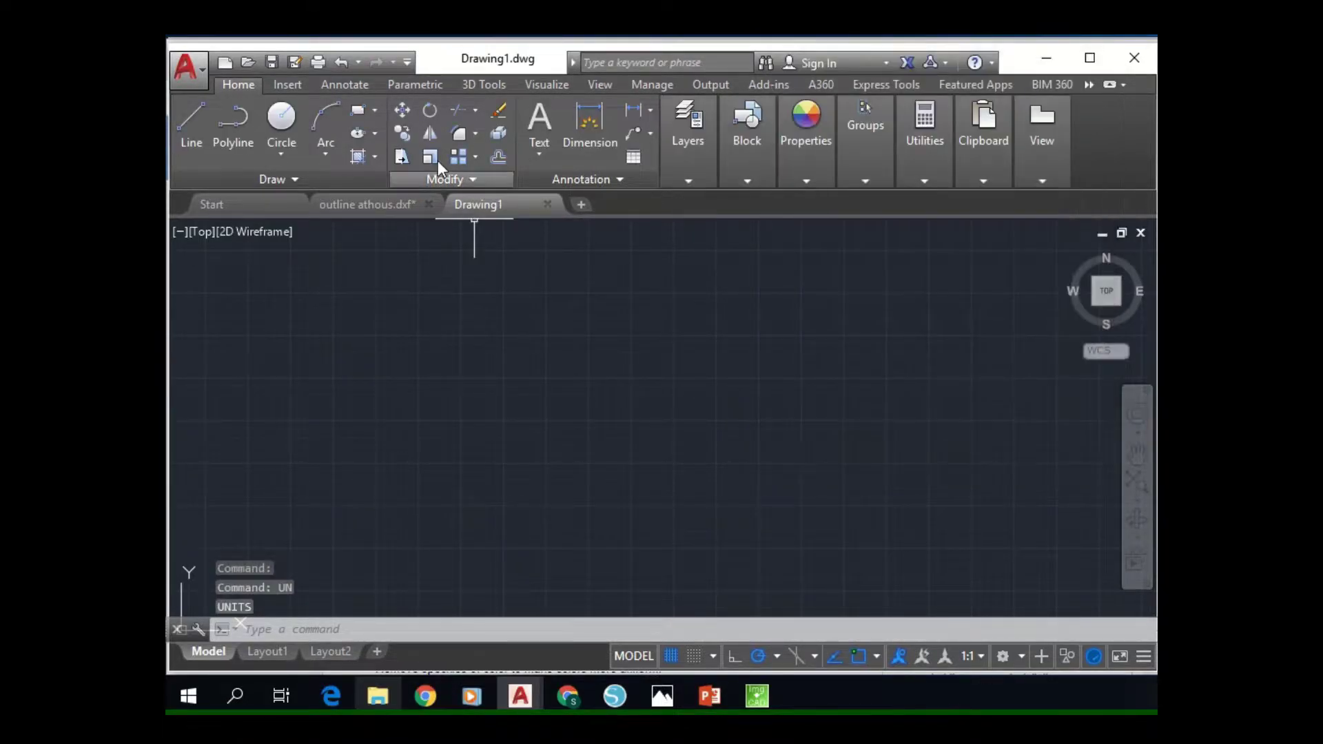
left_click(374, 201)
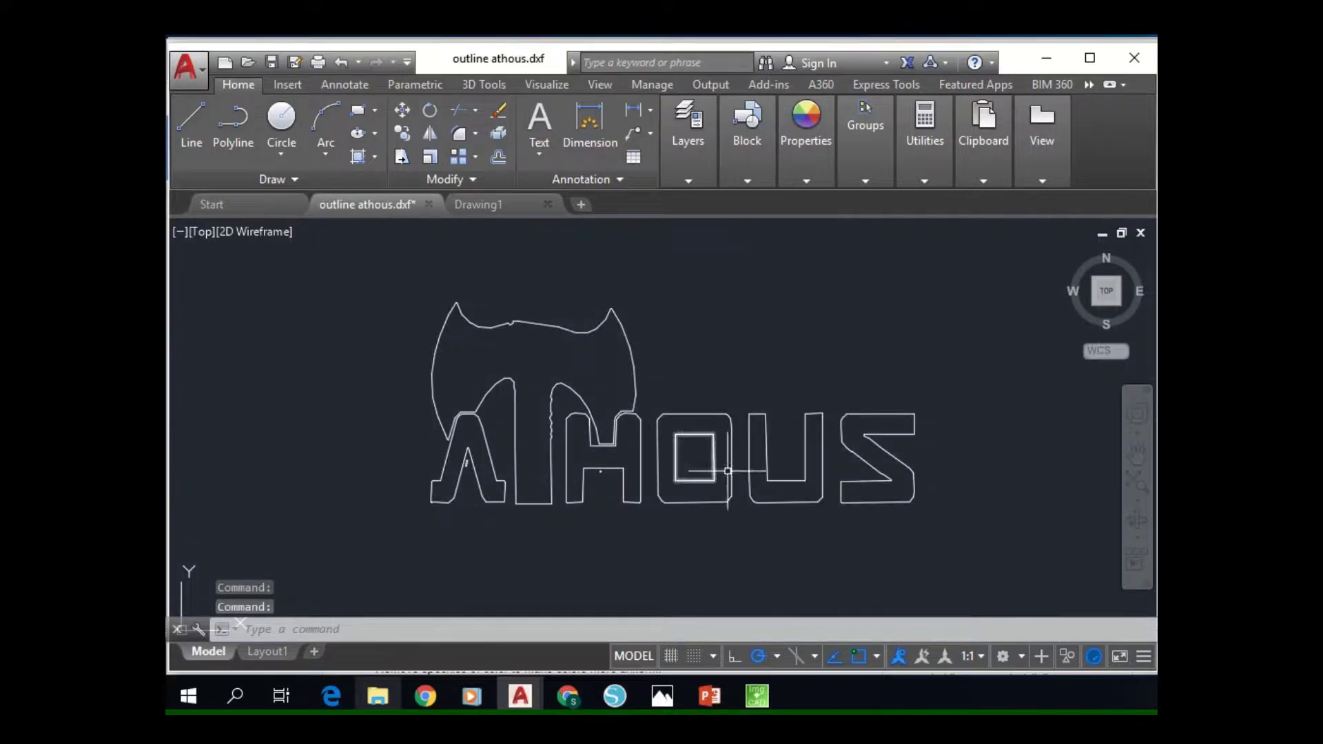
left_click(391, 270)
left_click(1022, 583)
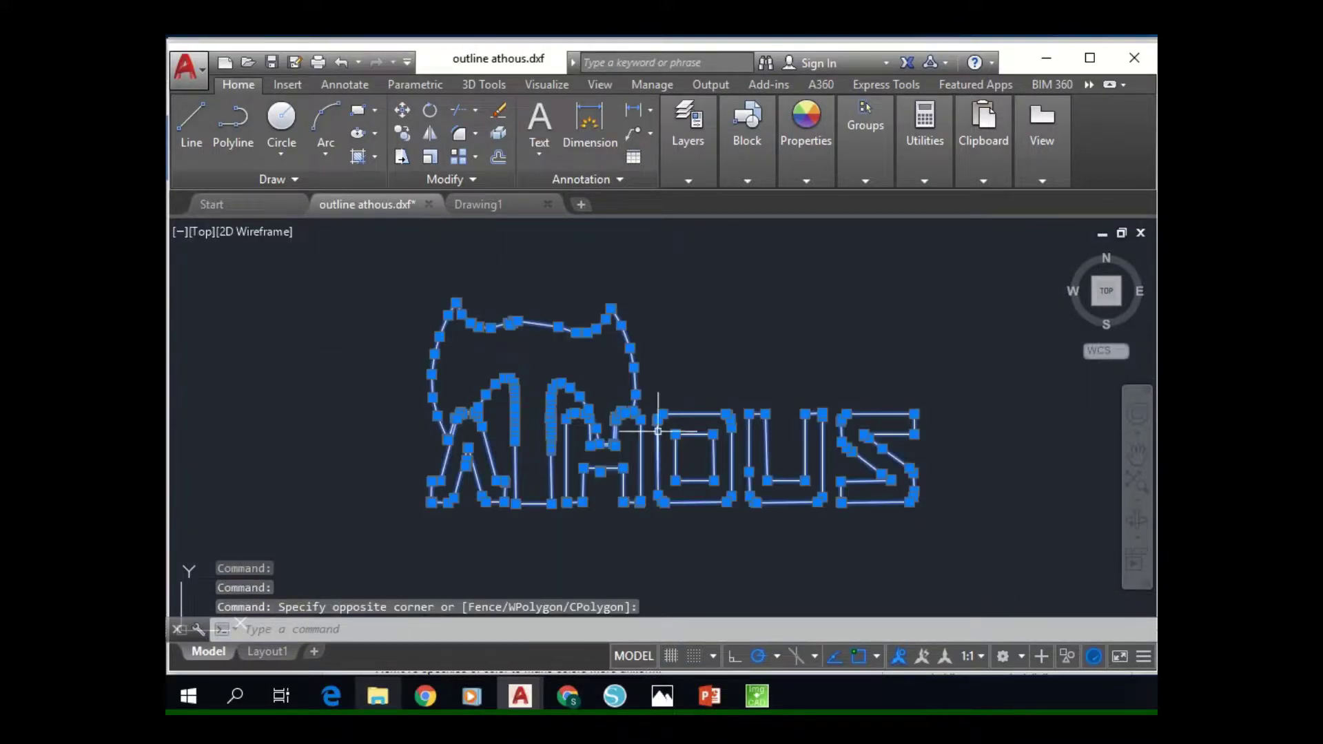
right_click(634, 382)
mouse_move(684, 183)
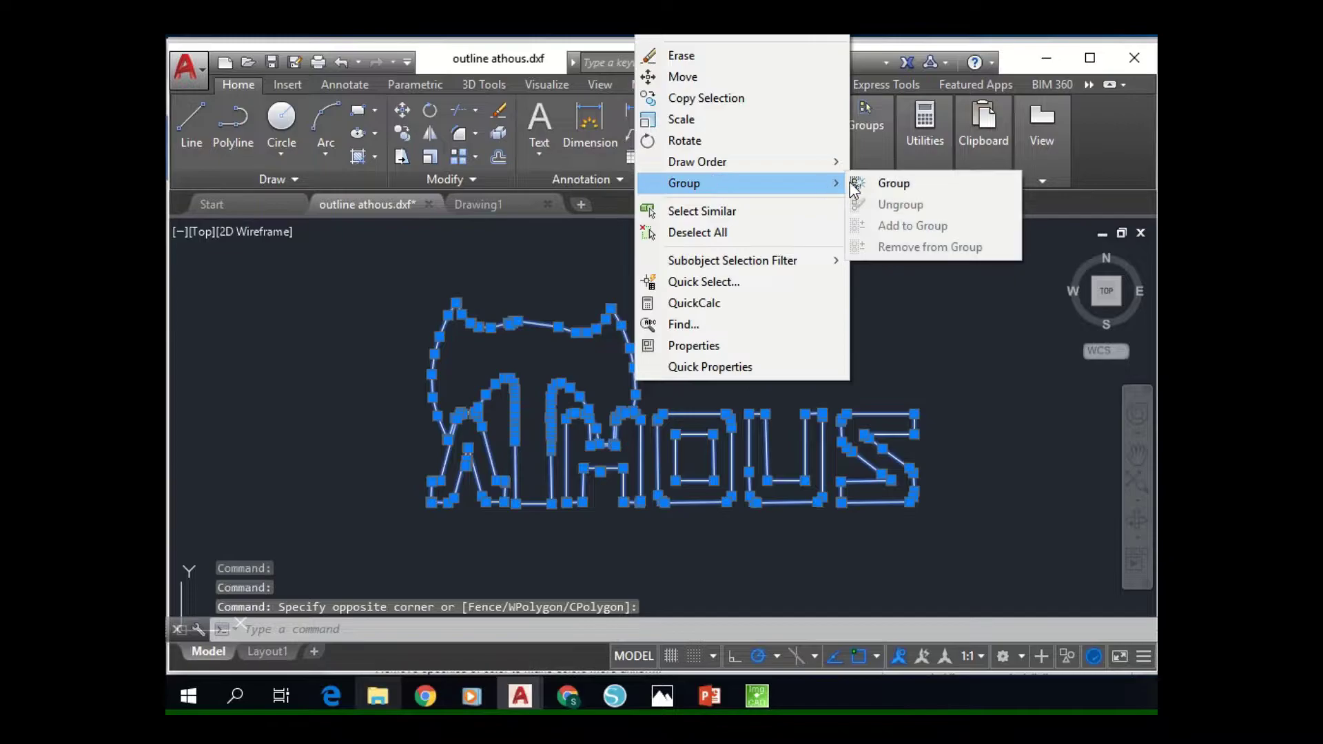
left_click(862, 184)
Copy the grouped logo and paste it into Drawing1.
left_click(366, 268)
left_click(1019, 585)
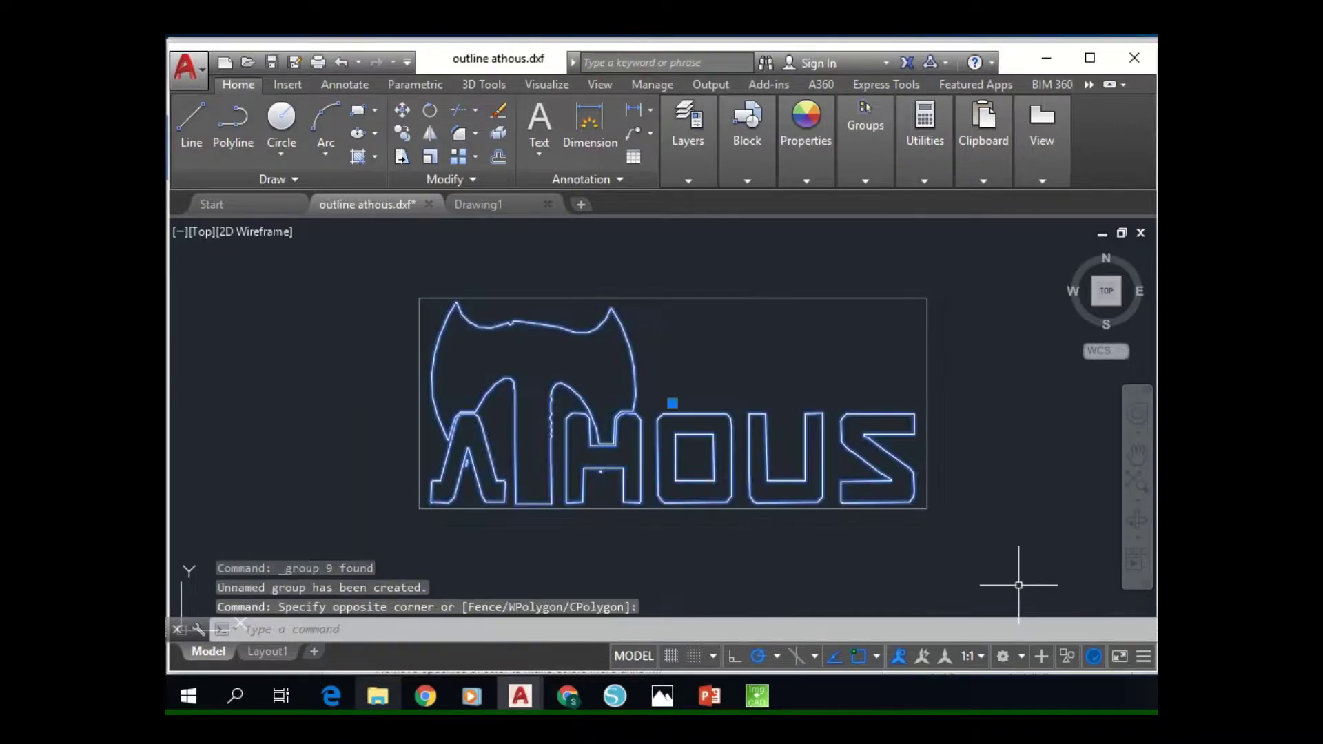
key("ctrl+c")
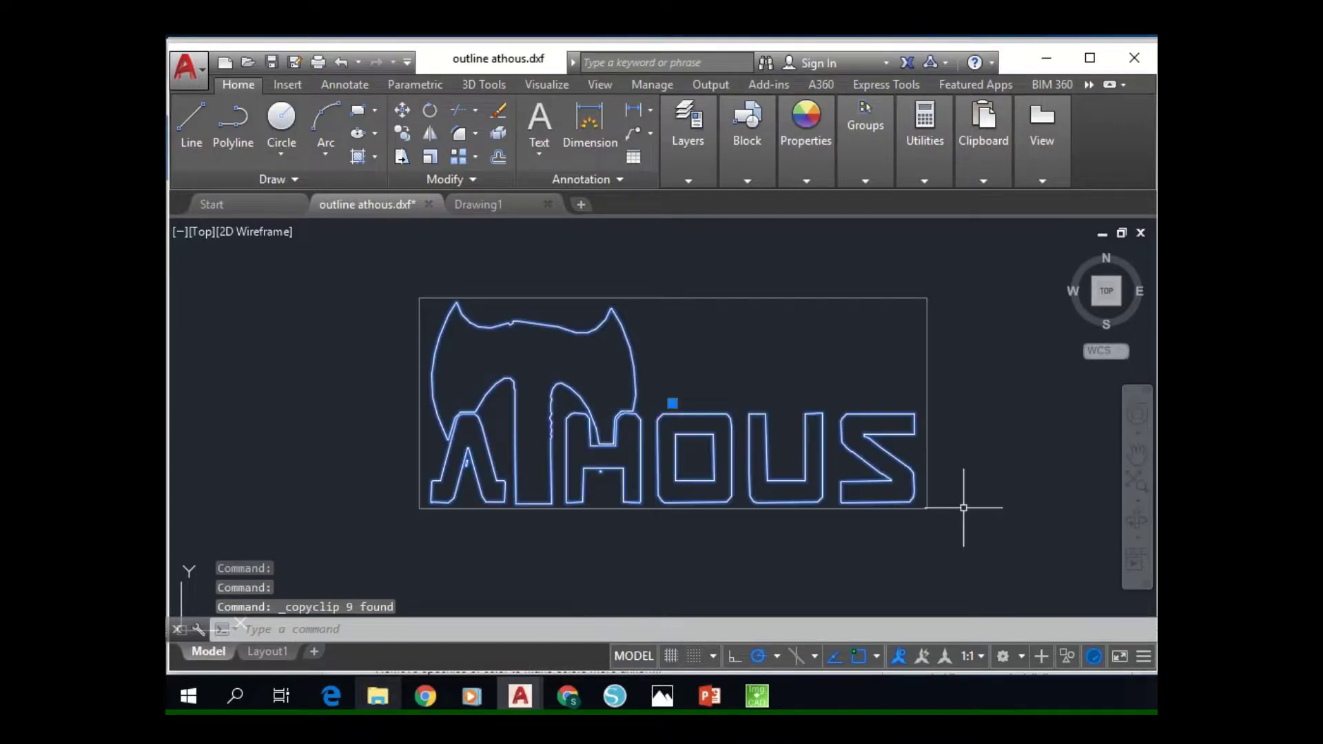
left_click(470, 202)
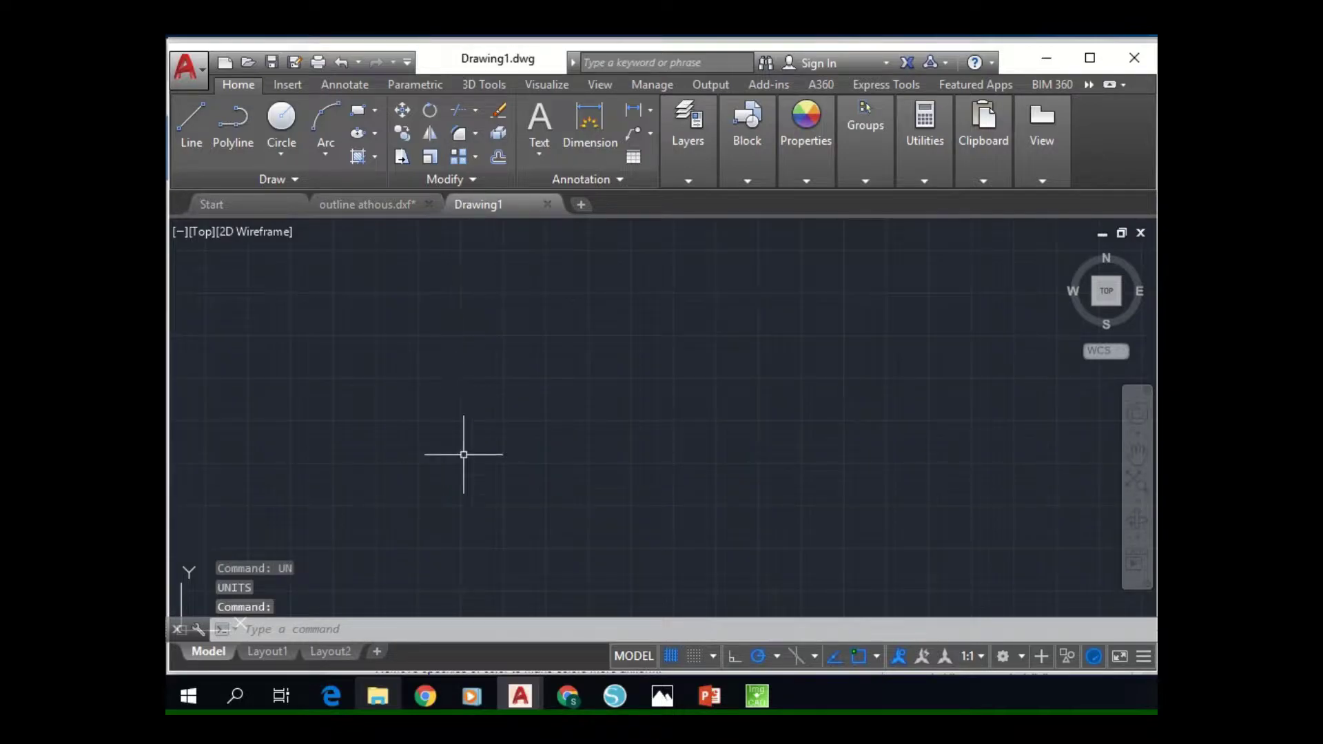
key("ctrl+v")
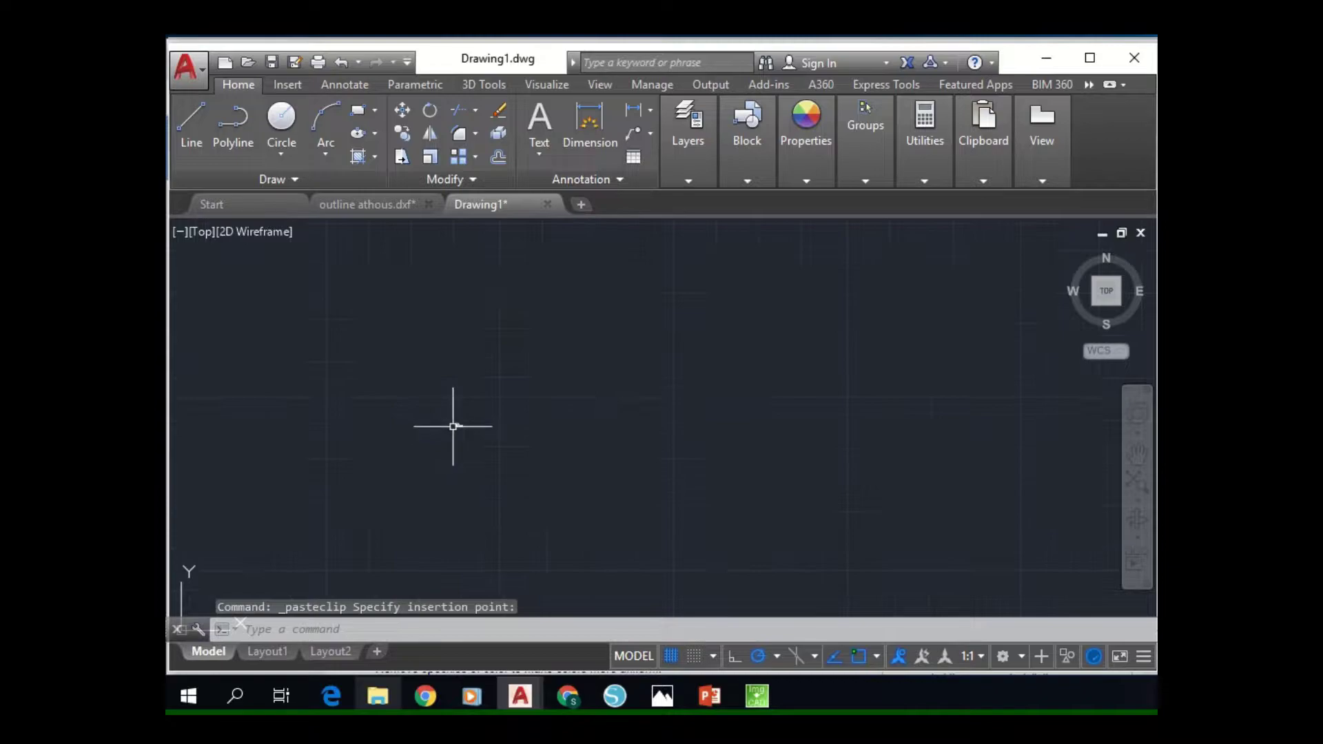
scroll(272, 383, "up", 5)
scroll(369, 383, "up", 4)
scroll(369, 383, "up", 2)
scroll(372, 400, "up", 2)
left_click(582, 411)
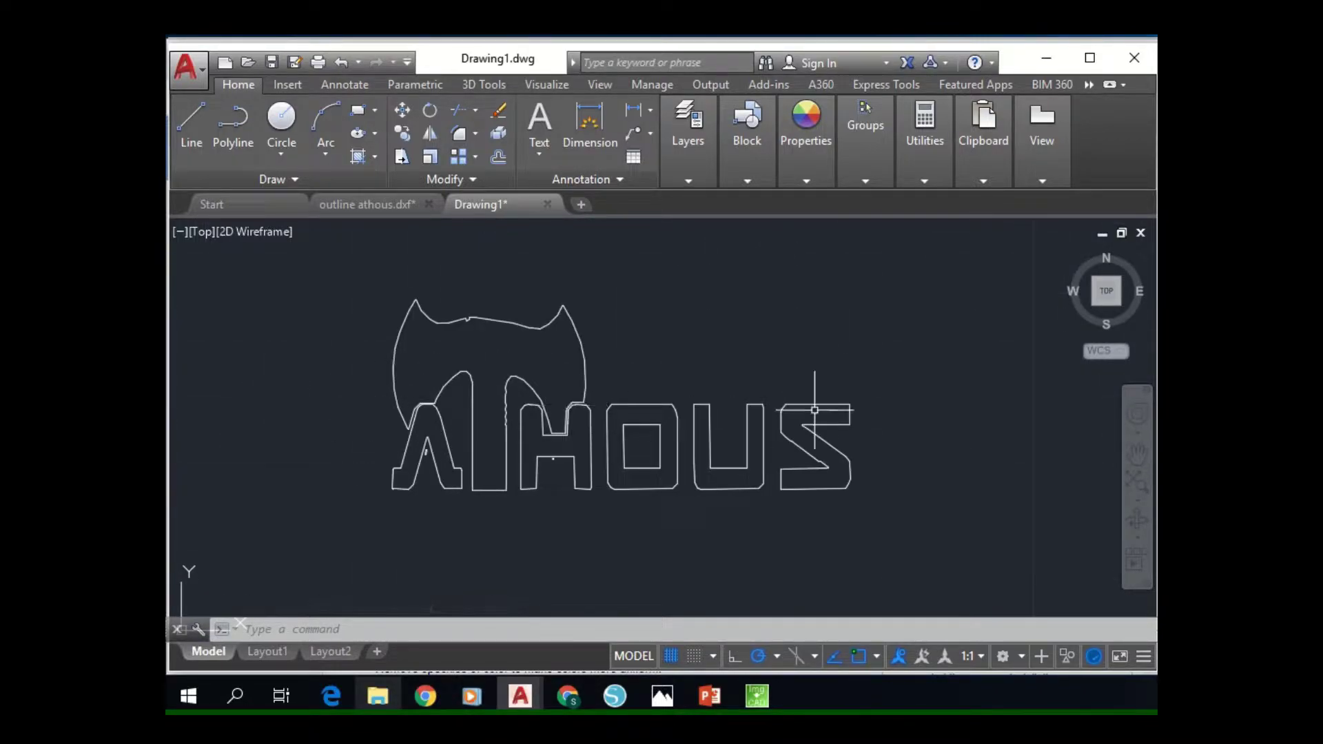
scroll(713, 429, "down", 2)
scroll(713, 430, "up", 2)
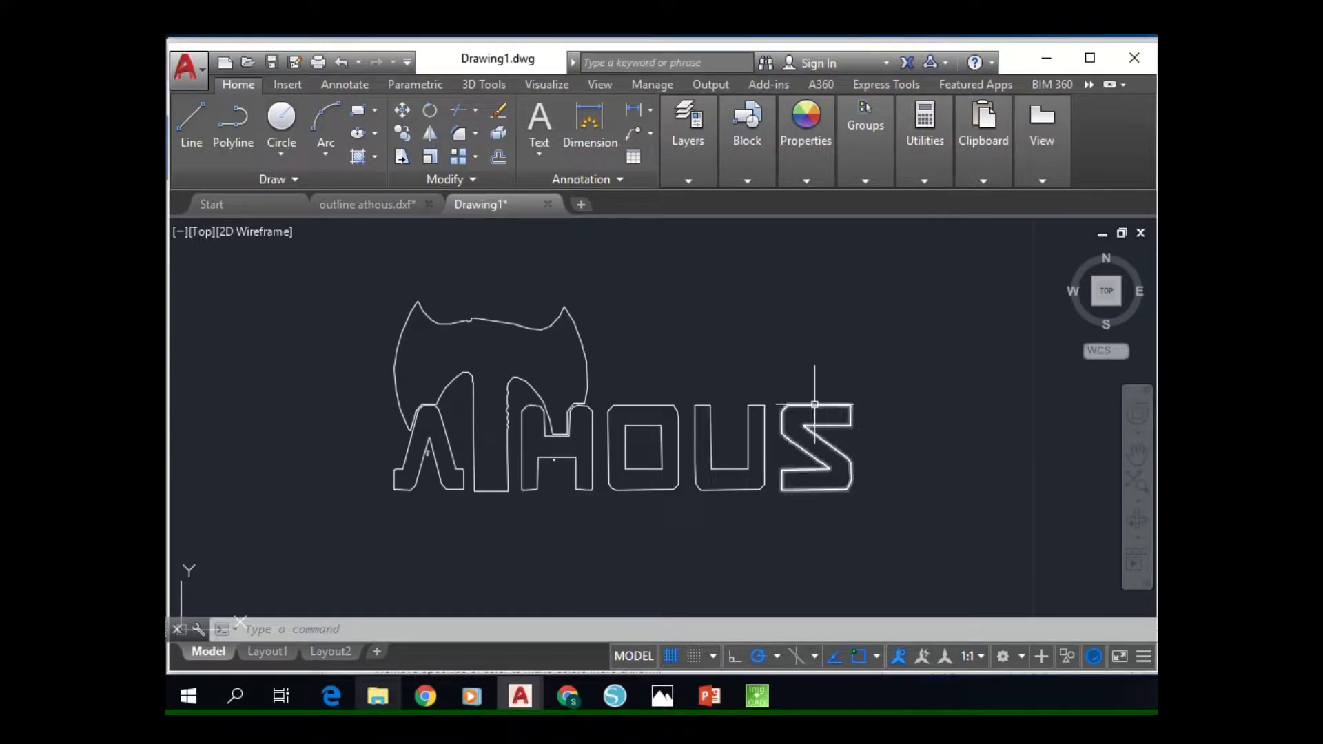
scroll(872, 379, "down", 2)
scroll(882, 380, "up", 2)
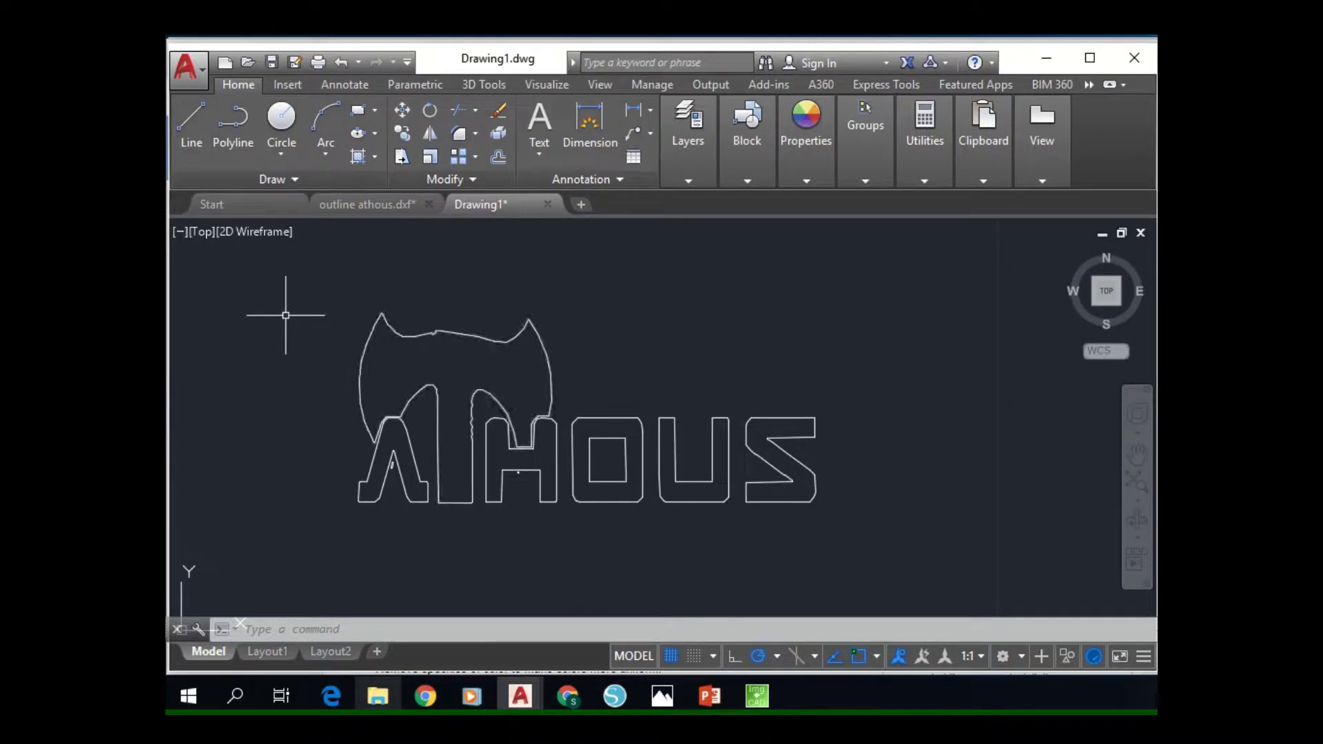
scroll(536, 410, "down", 4)
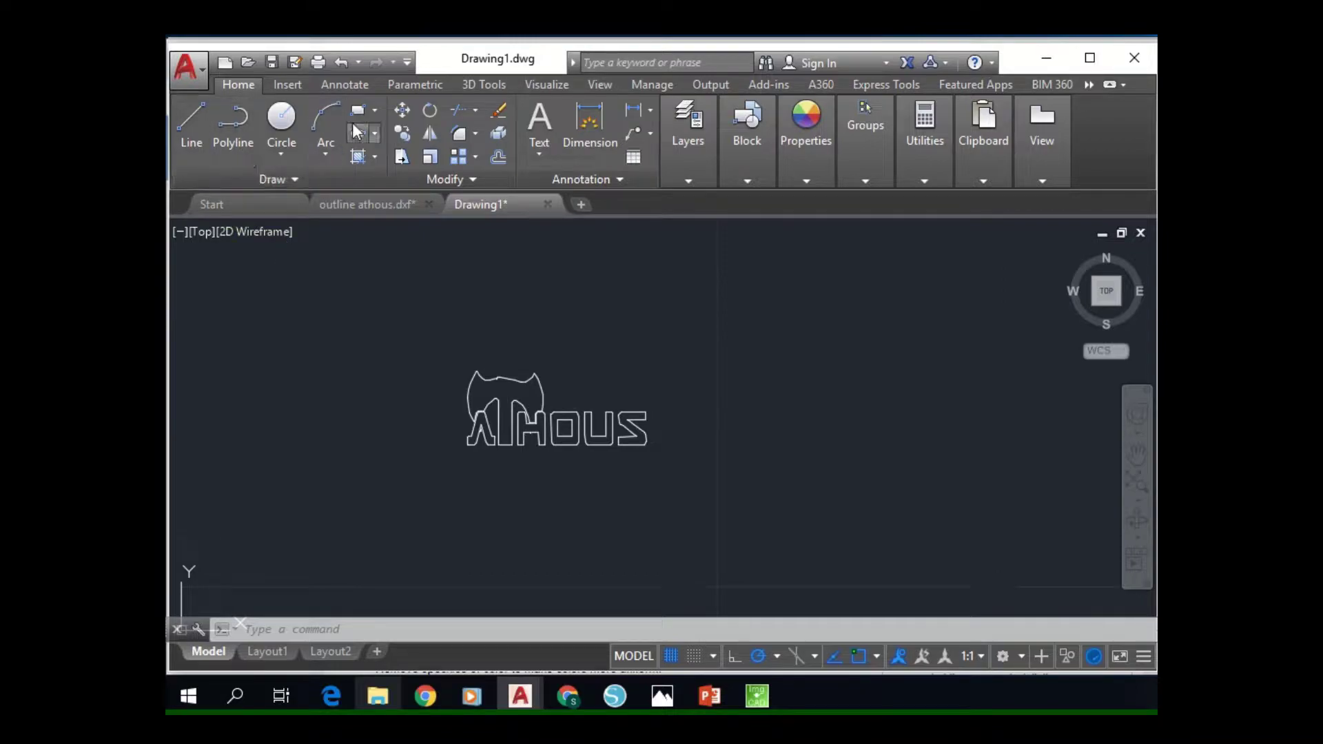
Draw an 80 × 50 rectangle starting below-left of the ATHOUS logo.
left_click(360, 115)
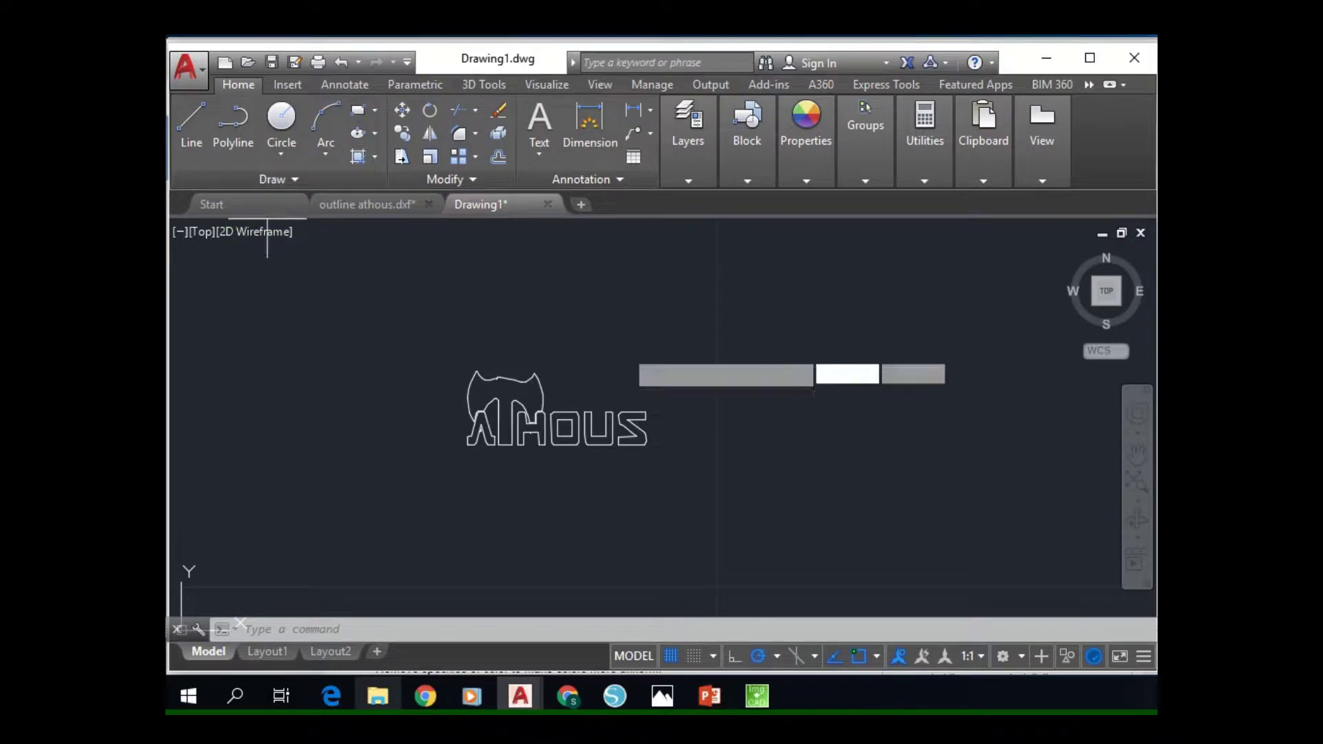
left_click(399, 494)
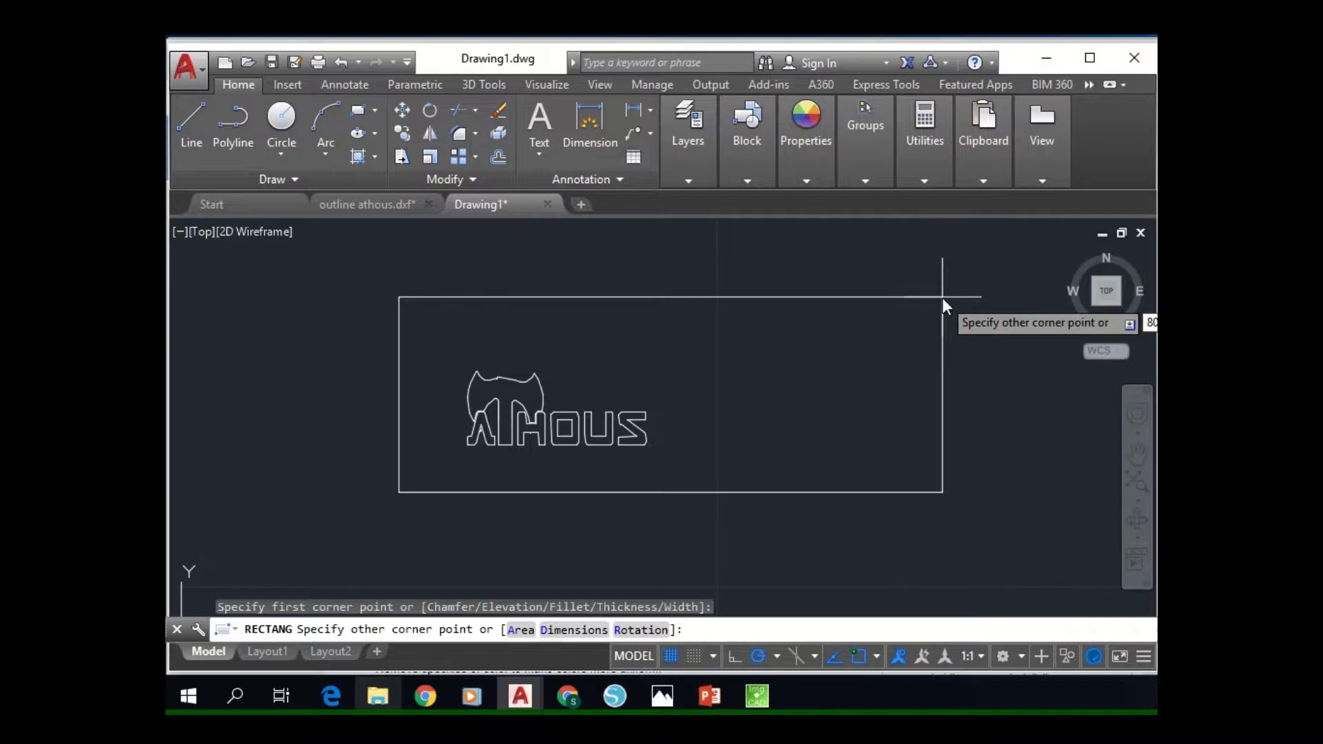
key("Escape")
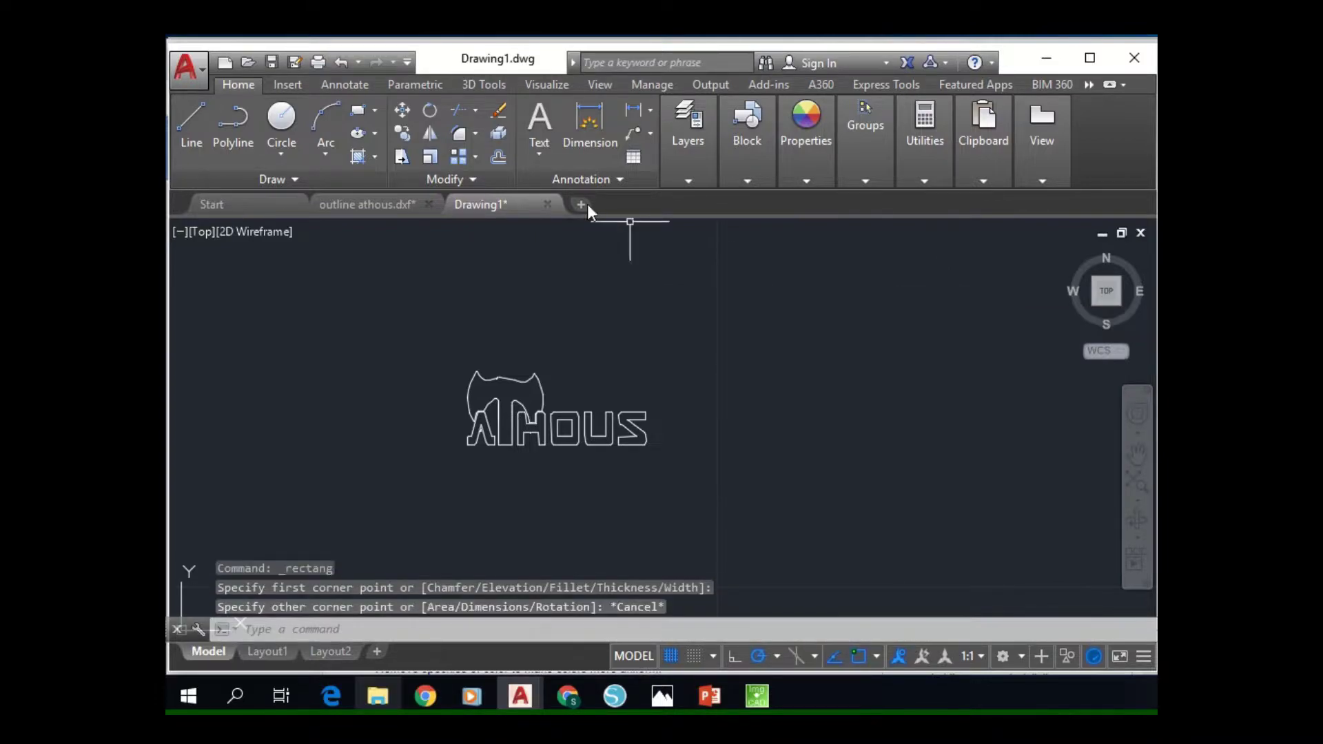
left_click(356, 114)
left_click(193, 497)
type("80")
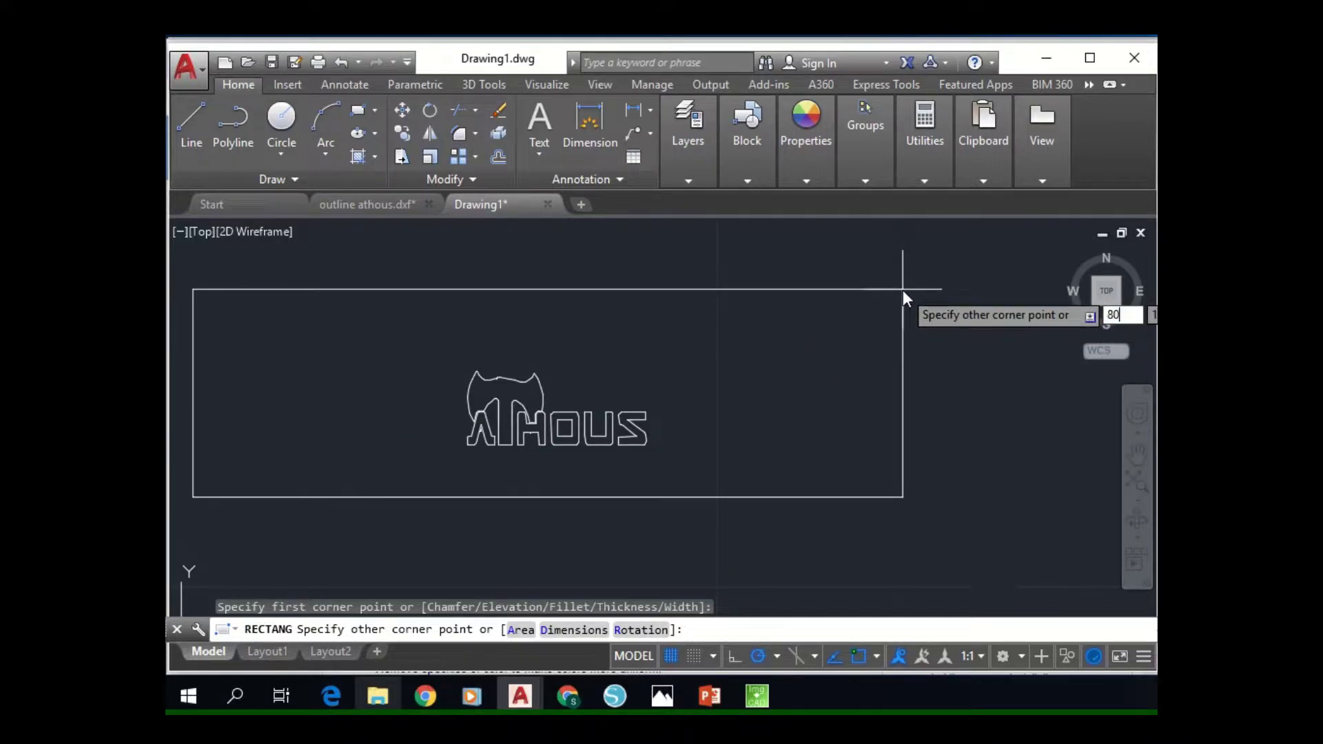
key("Tab")
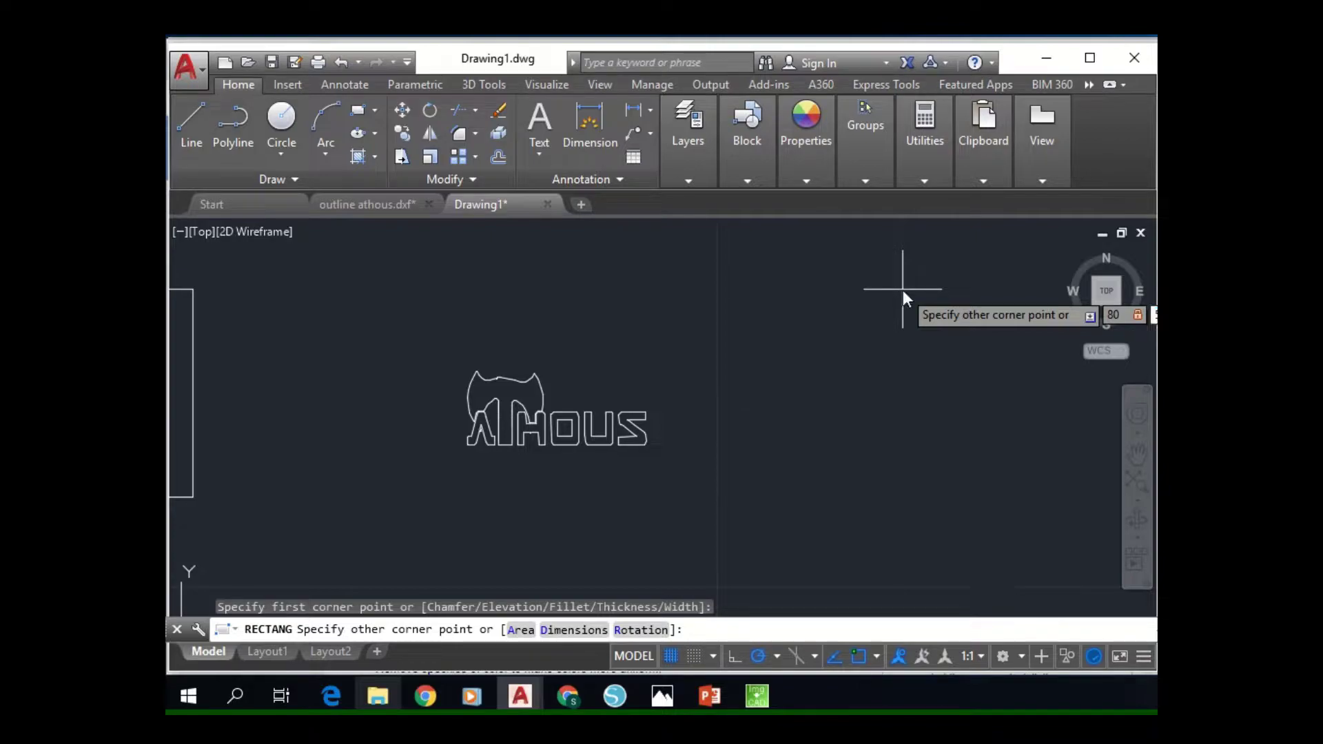
key("Return")
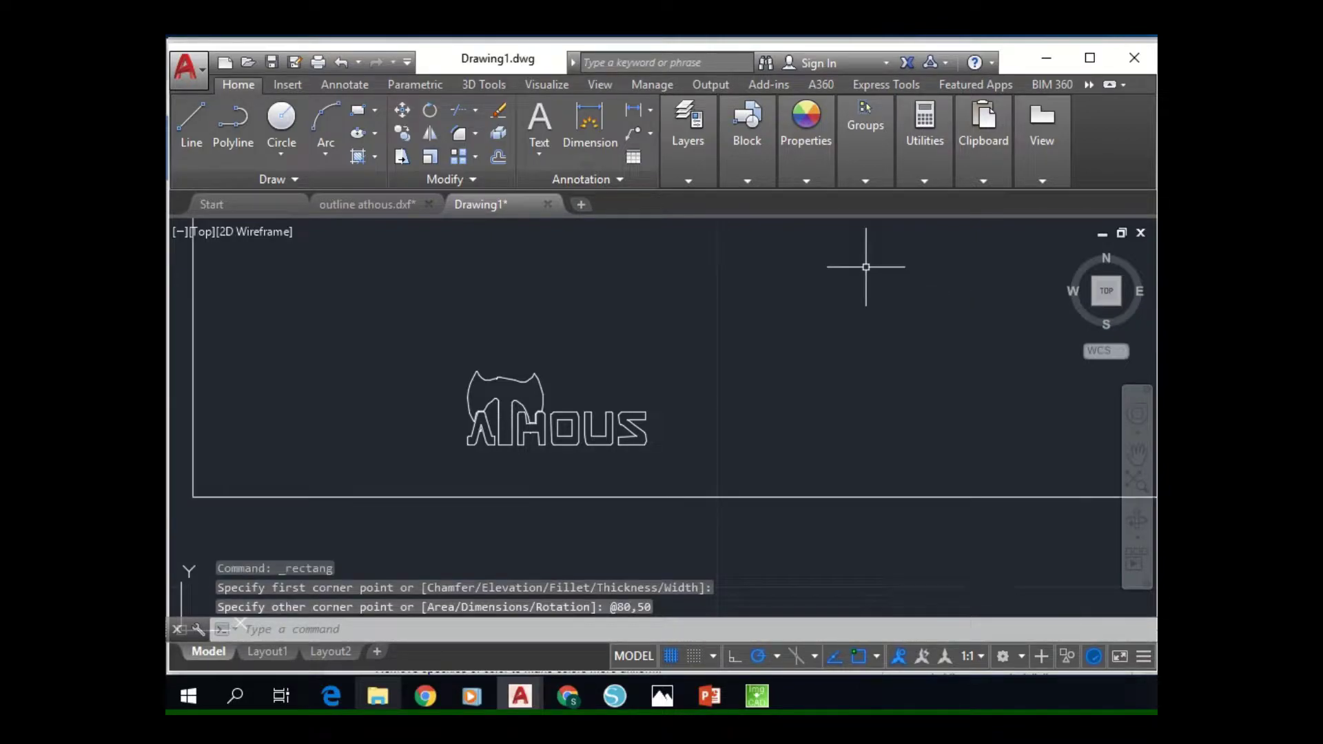
scroll(866, 267, "down", 6)
Move the ATHOUS outline so its lower-left sits on the rectangle's lower-left corner.
right_click(865, 284)
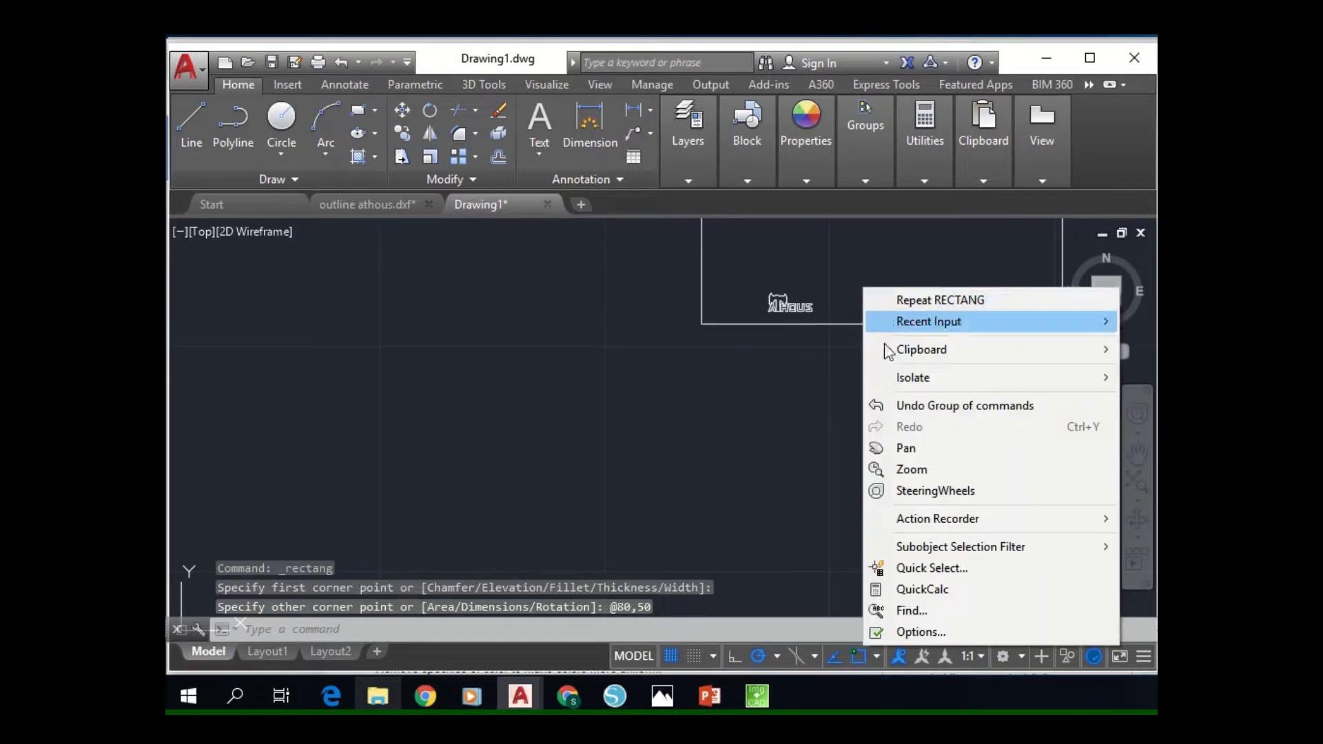
left_click(900, 446)
mouse_move(904, 301)
left_mouse_down()
mouse_move(694, 428)
mouse_move(664, 470)
left_mouse_up()
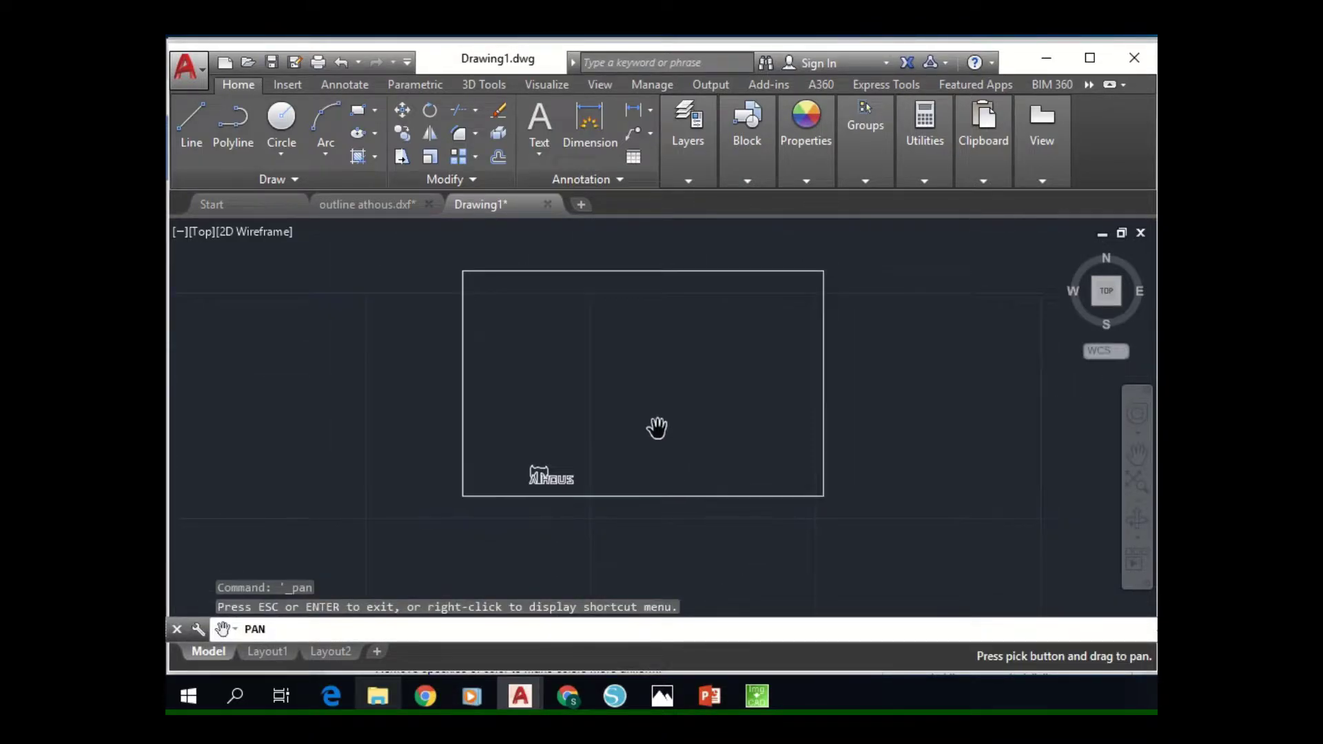
key("Escape")
left_click(509, 456)
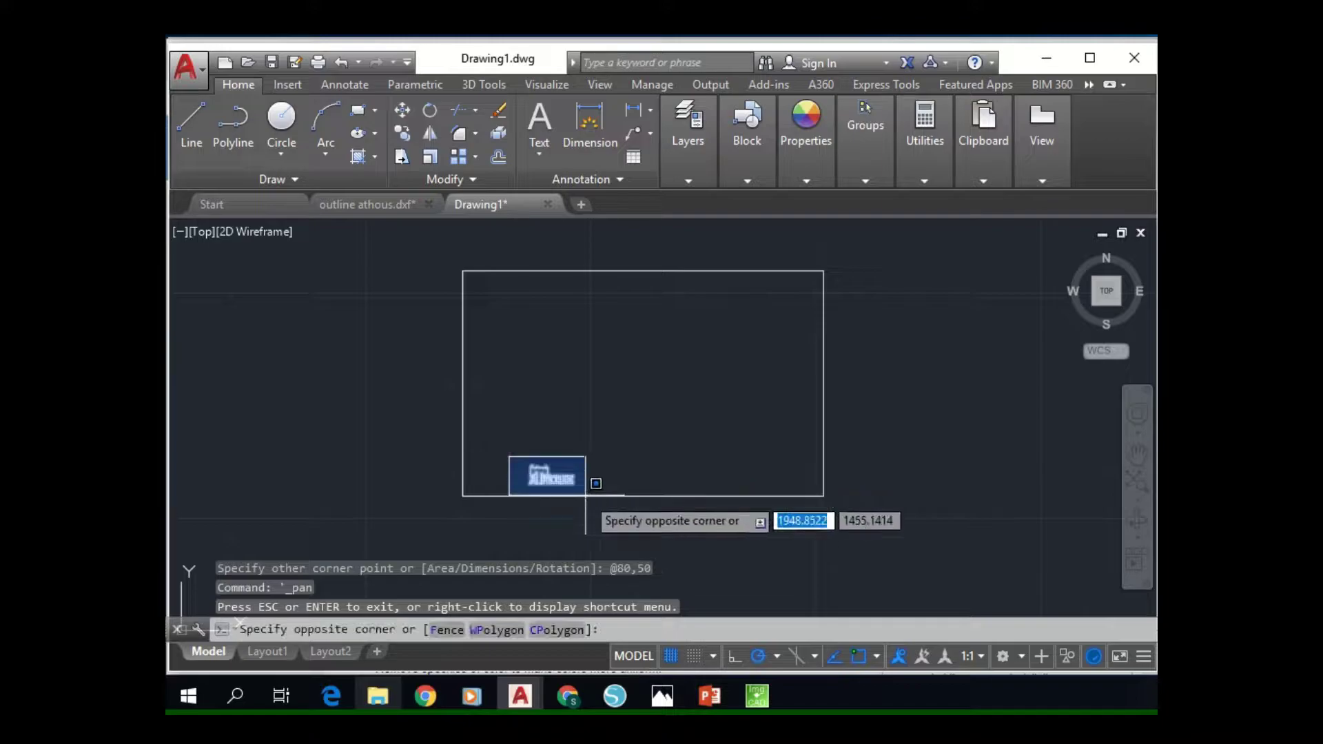
left_click(611, 479)
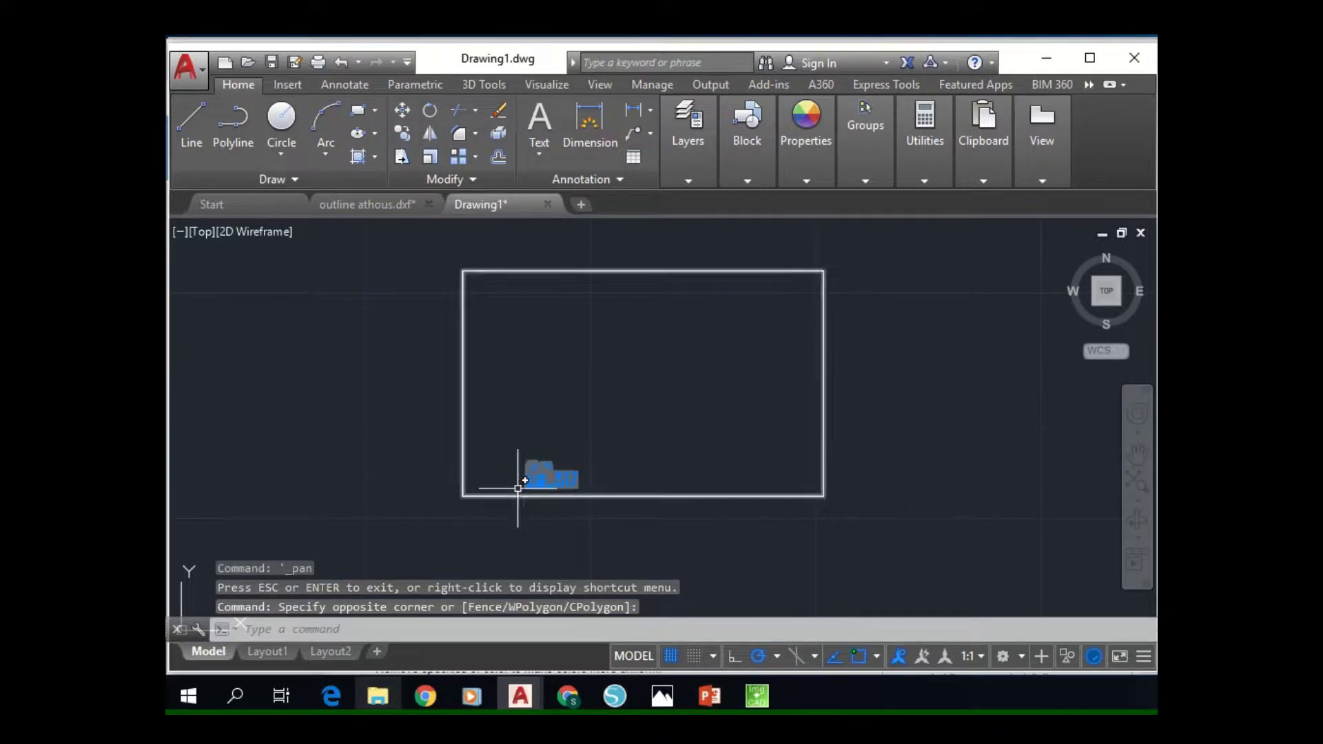
scroll(522, 476, "up", 8)
scroll(528, 487, "down", 2)
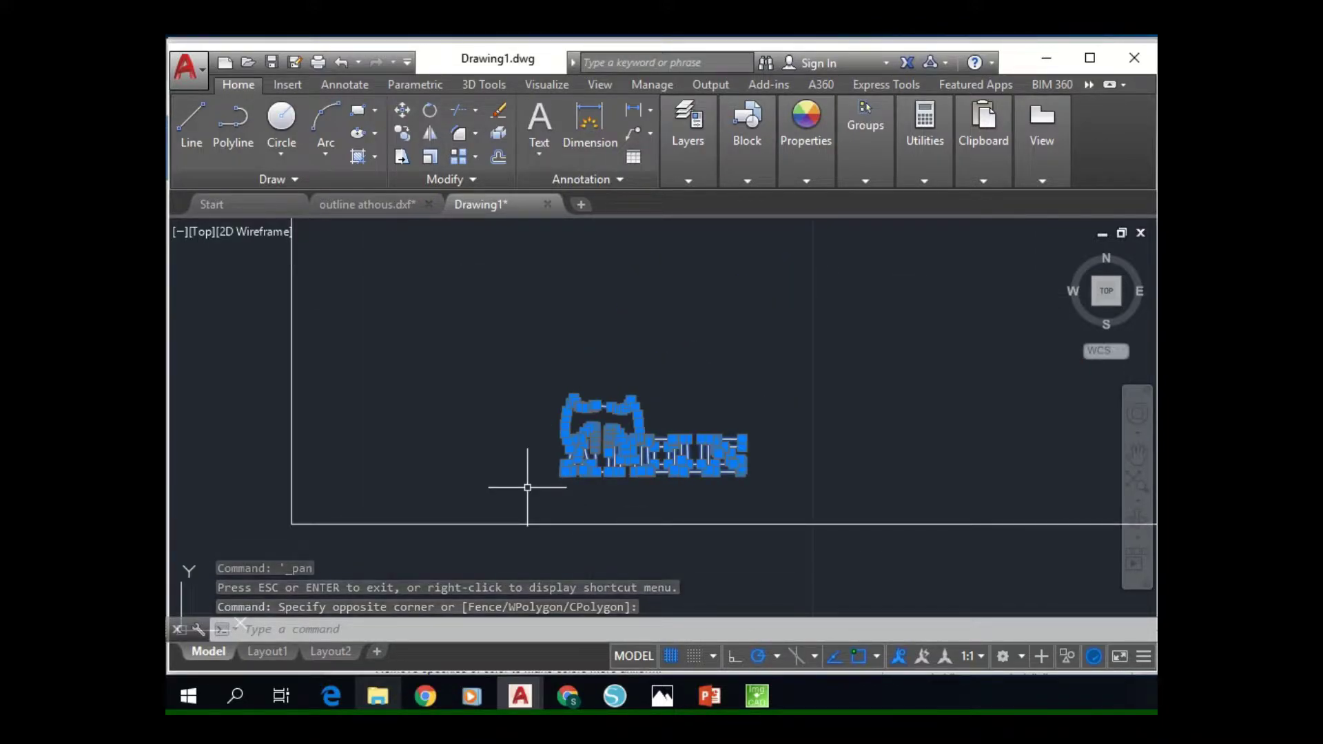
type("m")
key("Return")
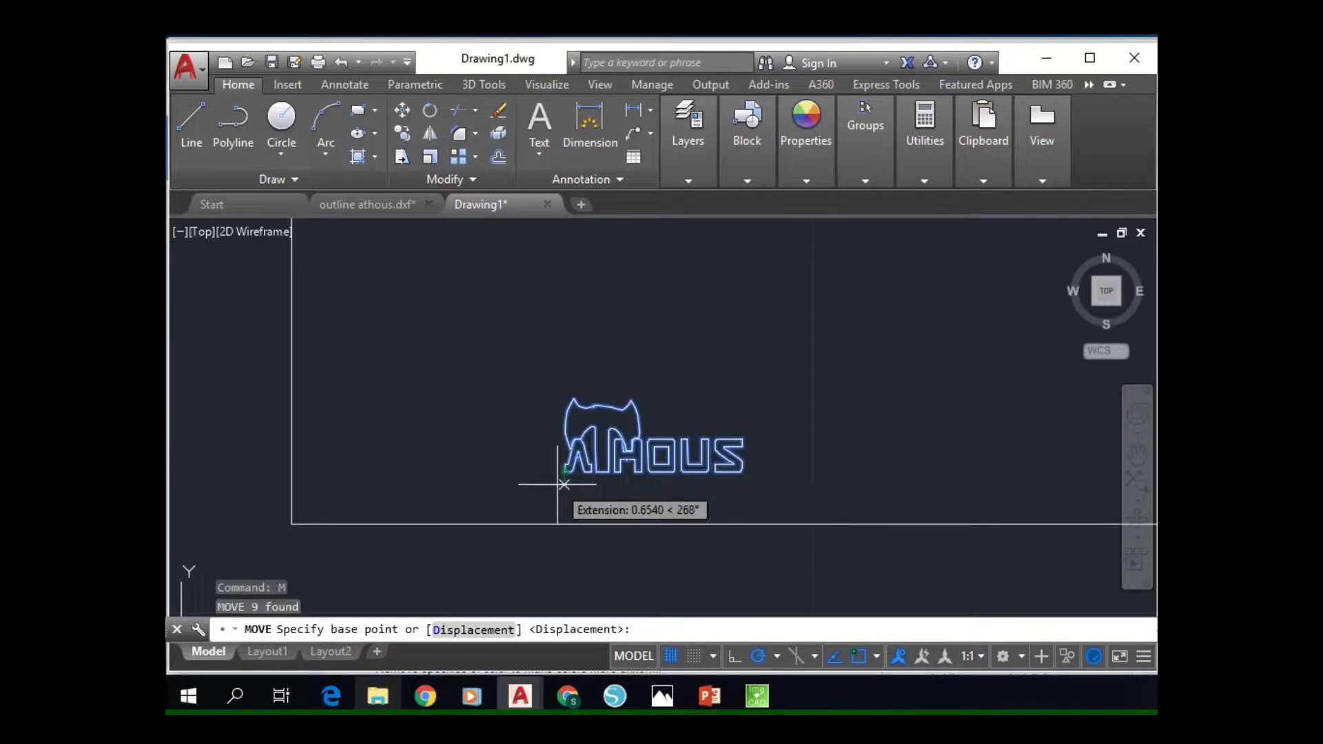
left_click(563, 473)
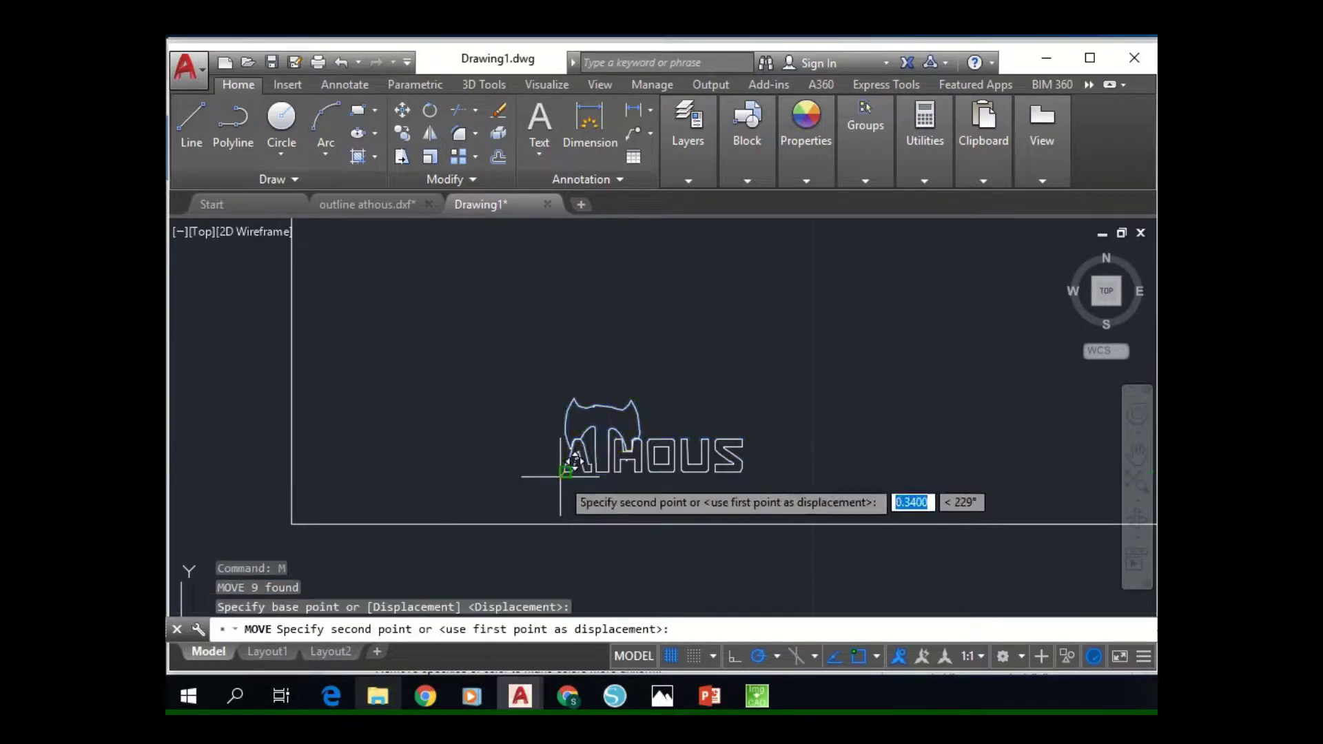
left_click(291, 525)
scroll(393, 459, "down", 2)
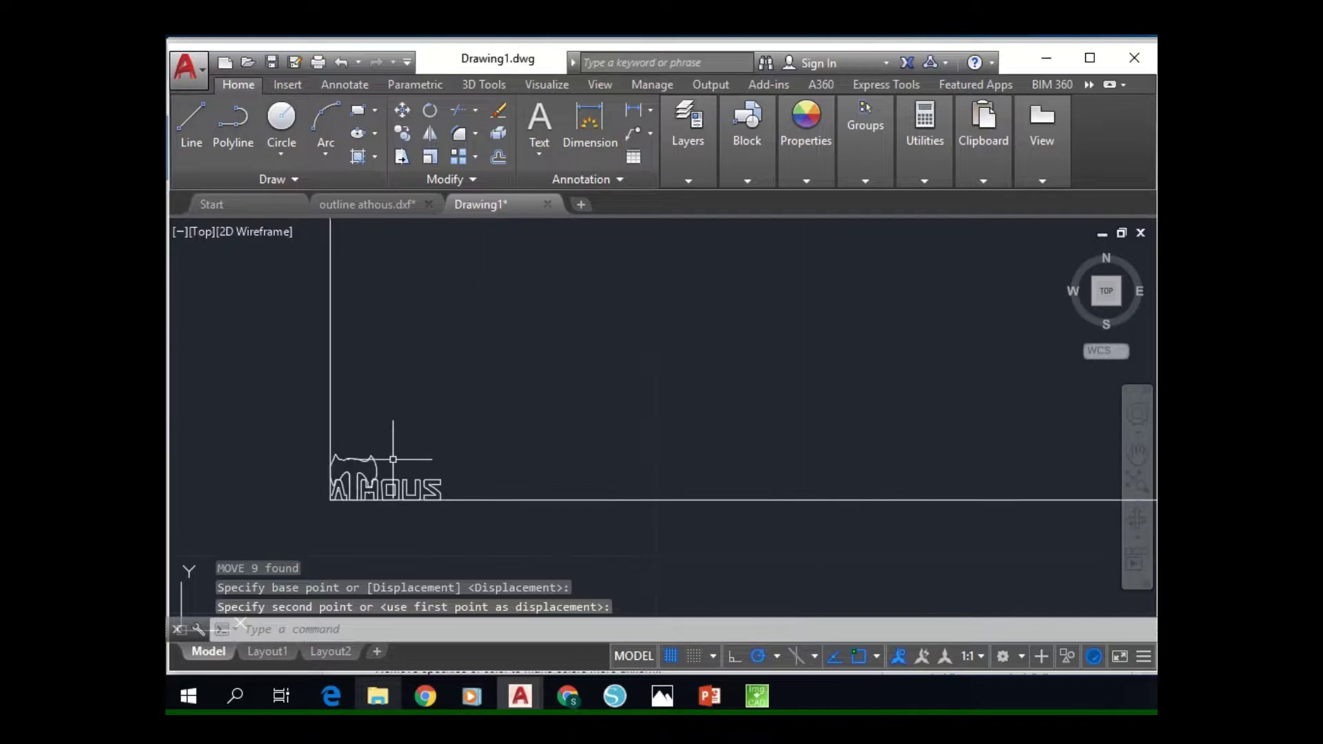
scroll(393, 475, "up", 6)
scroll(391, 502, "down", 2)
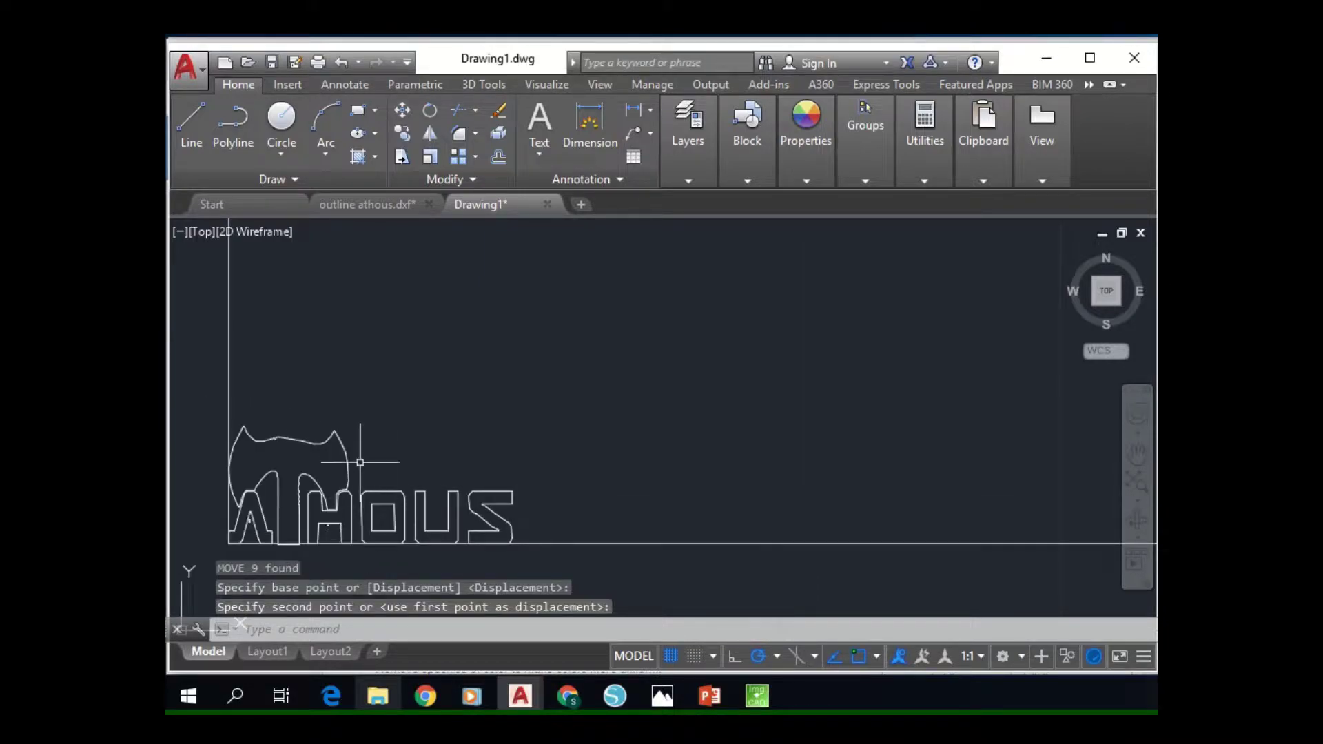
Scale the nine ATHOUS objects by reference to span the rectangle's 80 width.
left_click(428, 160)
left_click(189, 399)
left_click(593, 584)
key("Return")
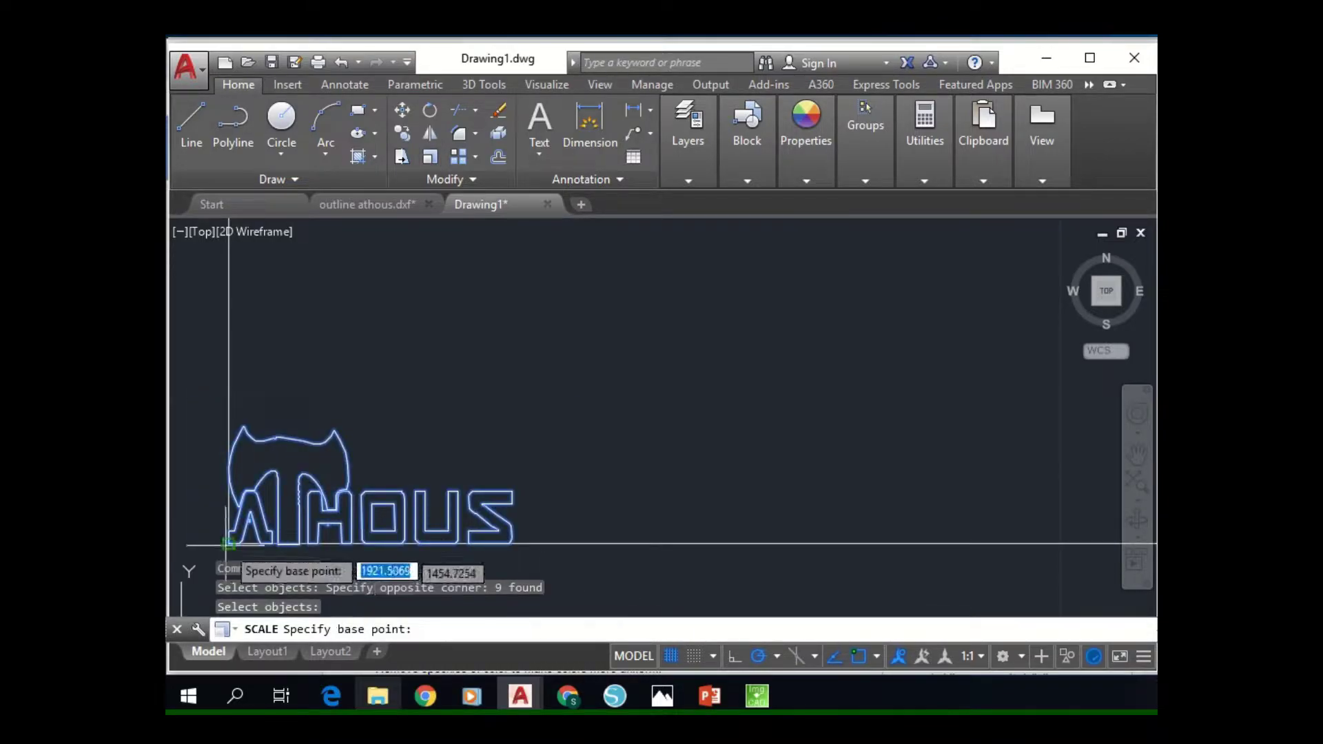
left_click(230, 542)
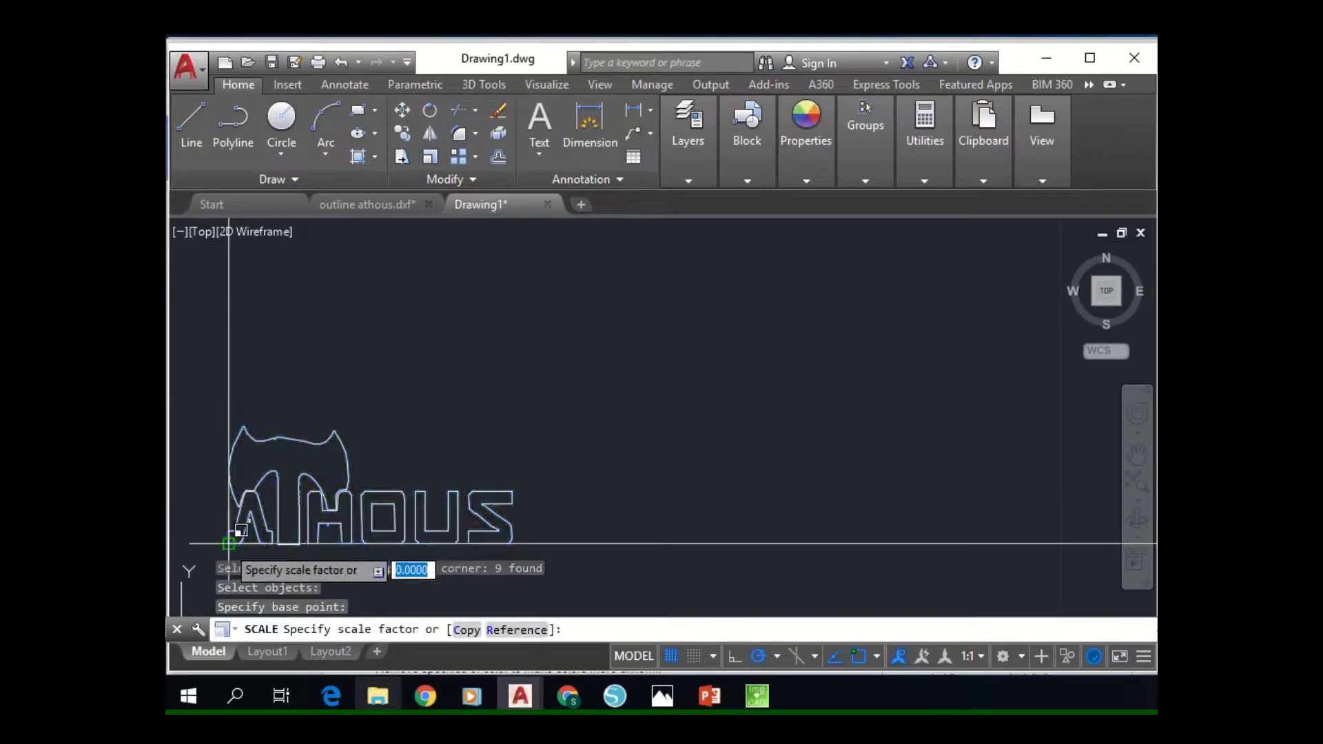
left_click(529, 634)
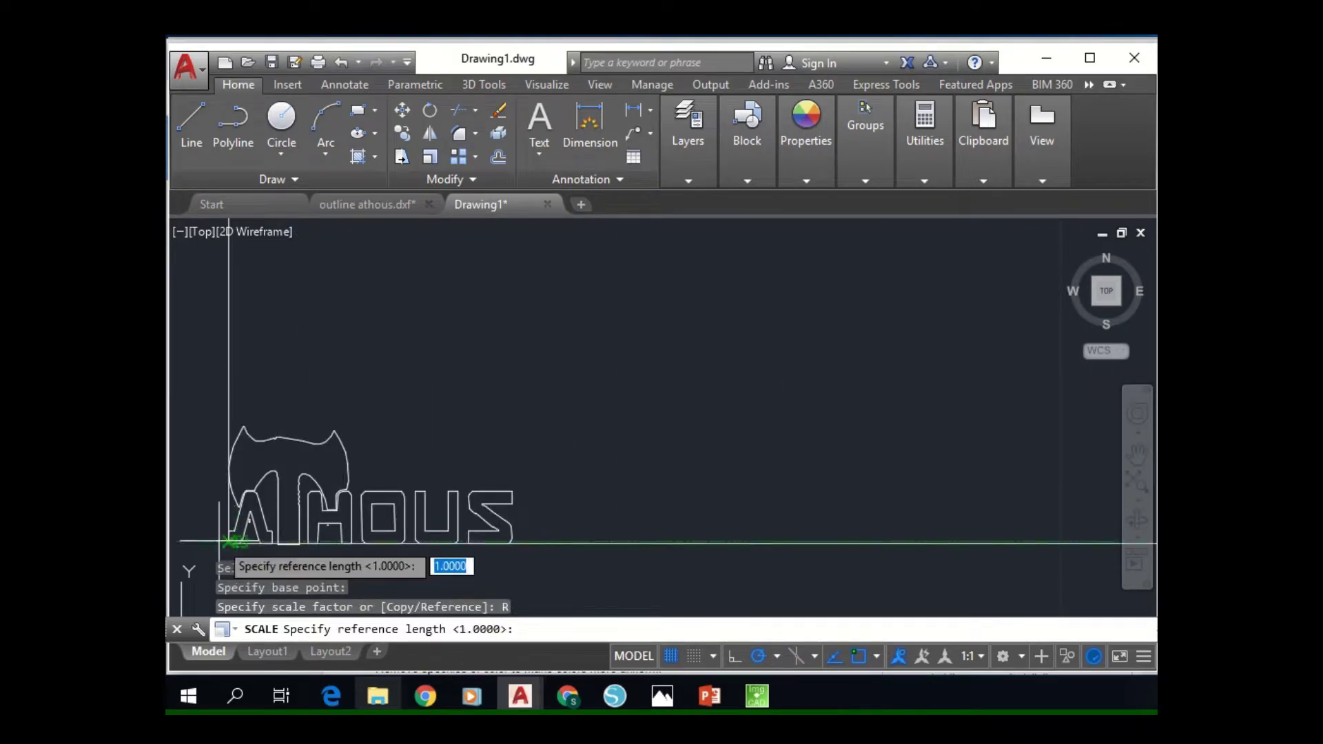
left_click(230, 542)
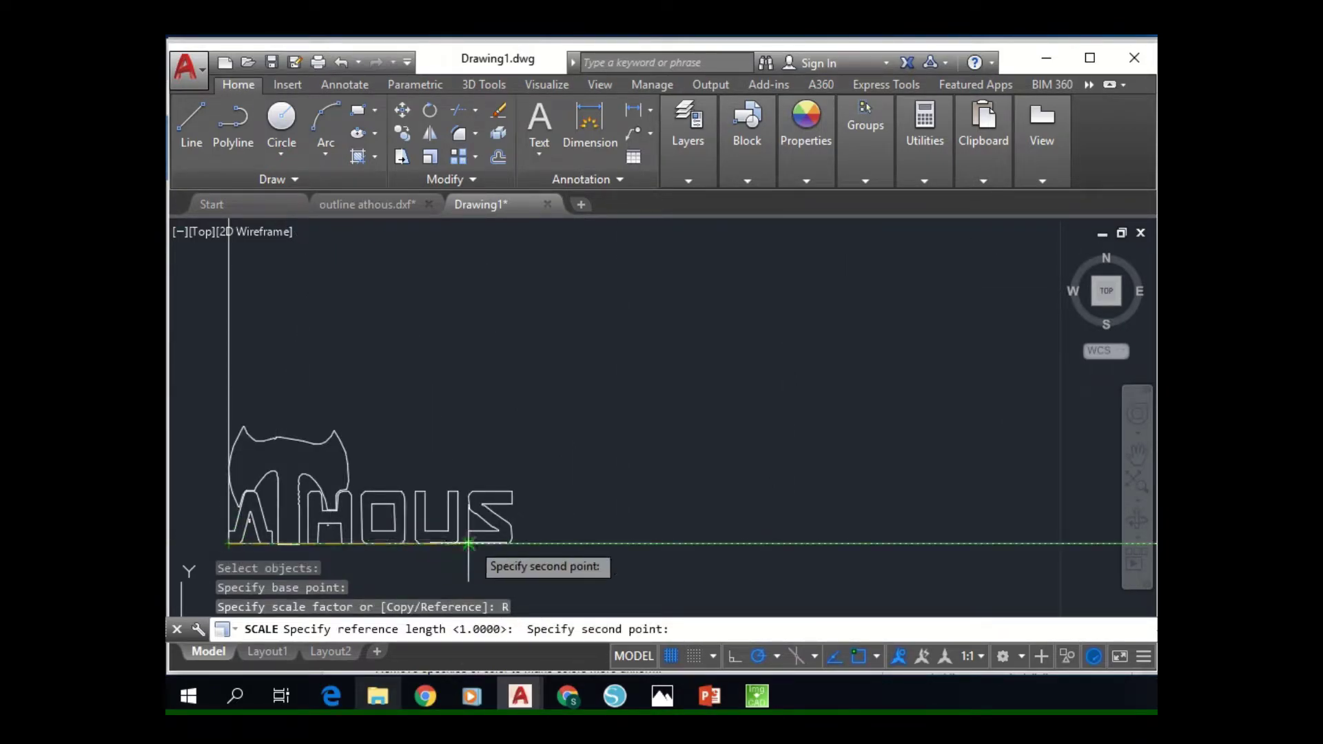
left_click(510, 542)
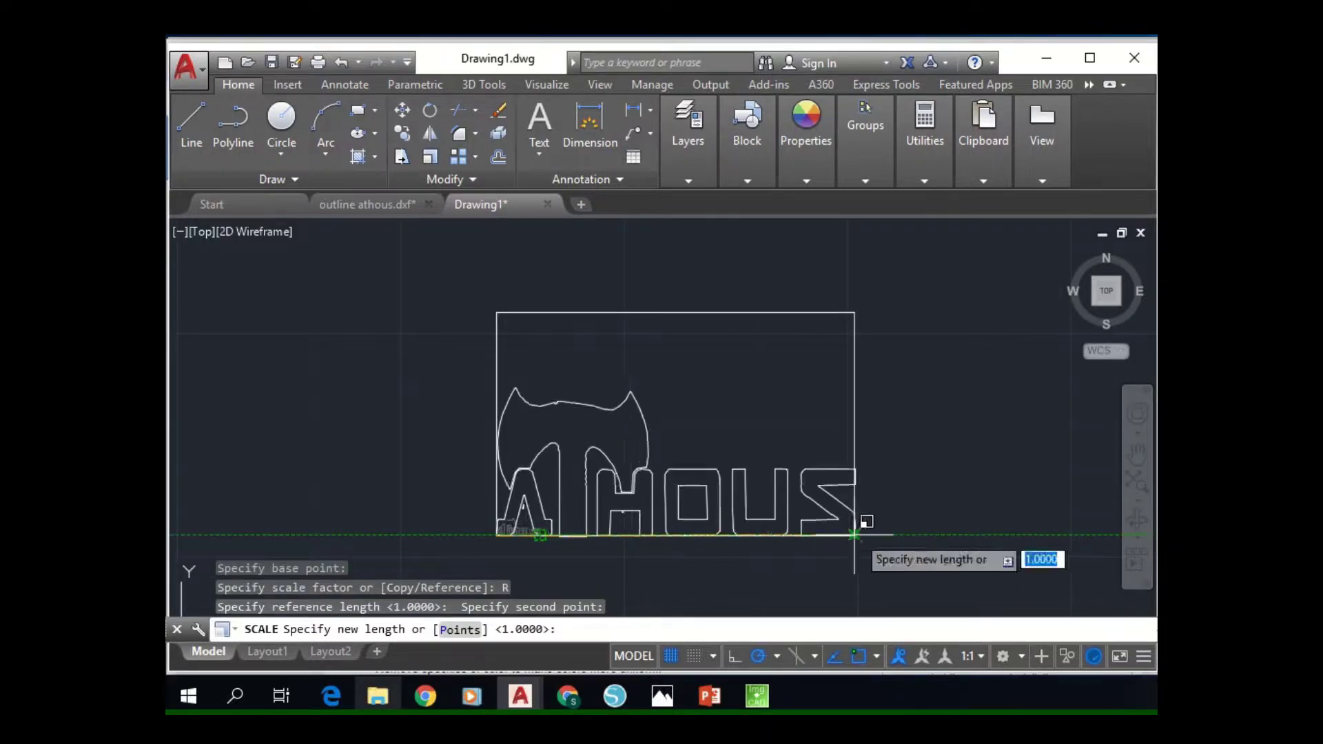
left_click(854, 535)
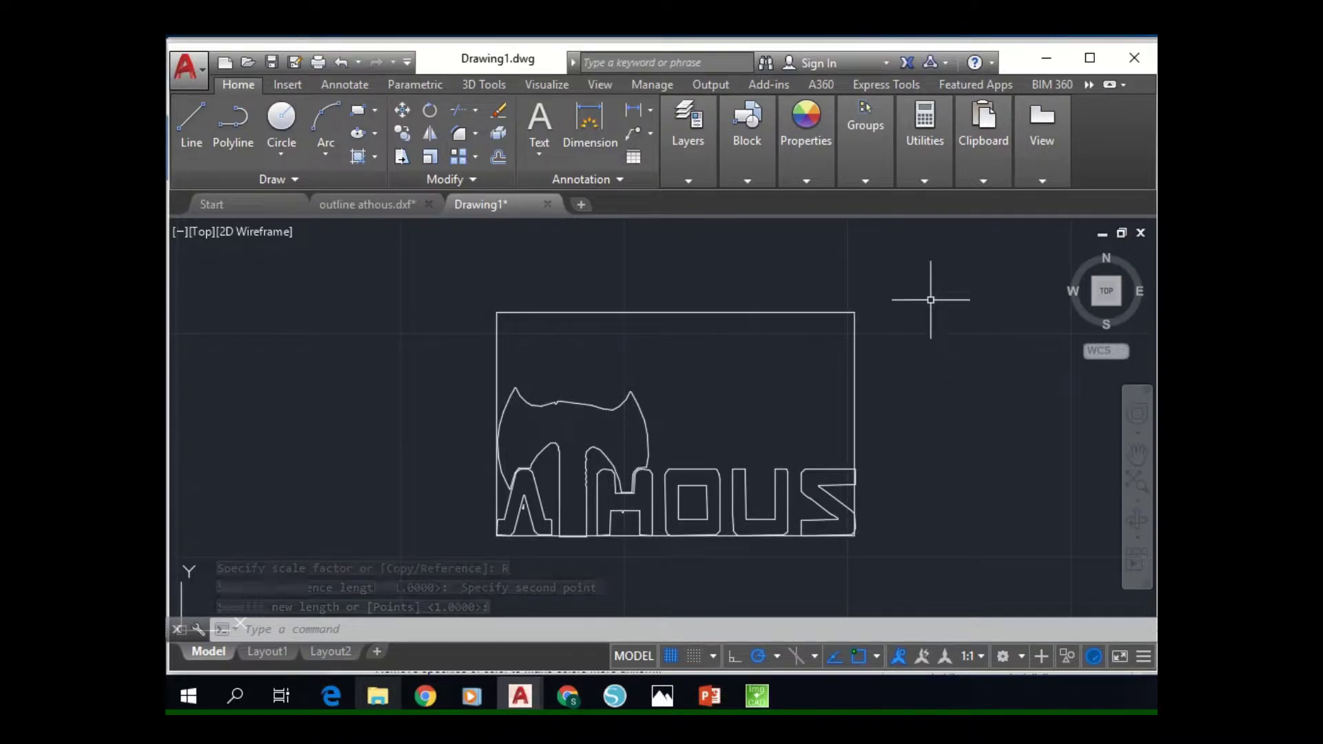
type("e")
Erase the 80 × 50 rectangle and pan to recentre the ATHOUS text.
key("Return")
left_click(911, 314)
left_click(817, 388)
scroll(626, 514, "up", 2)
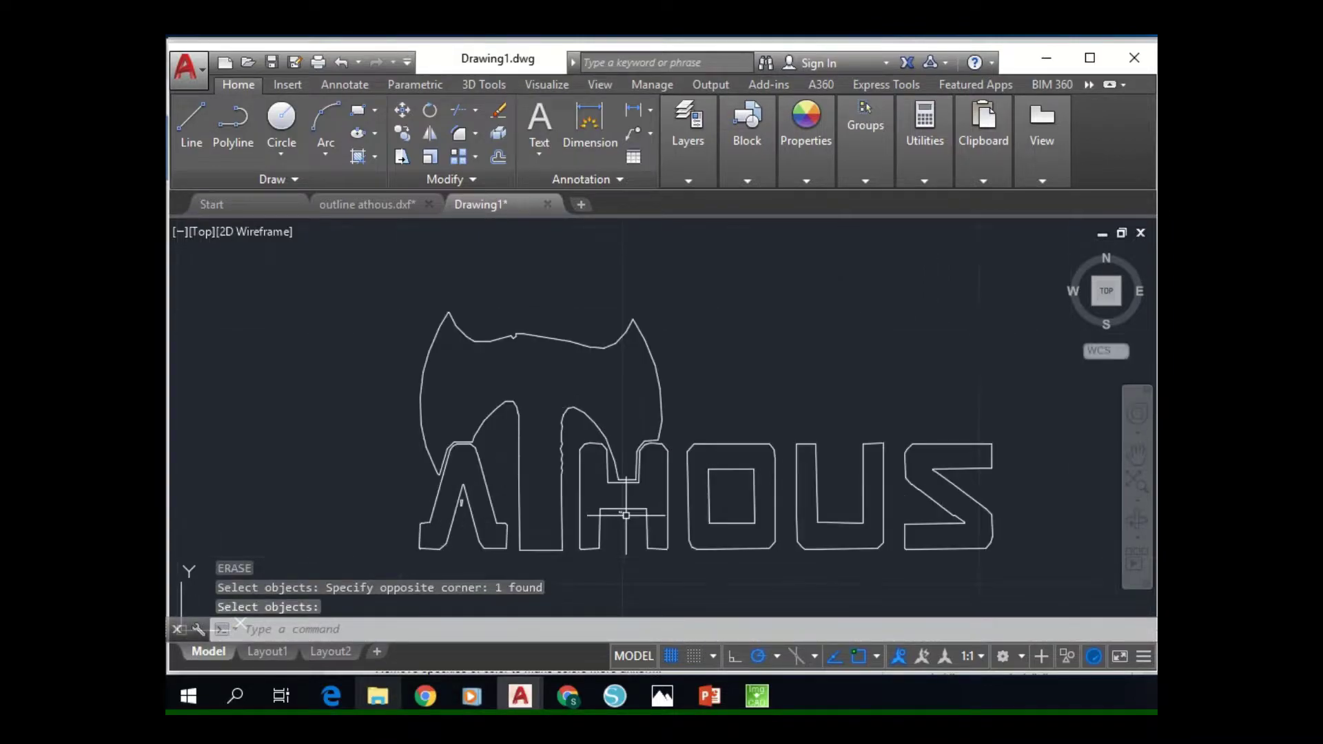
scroll(735, 509, "down", 1)
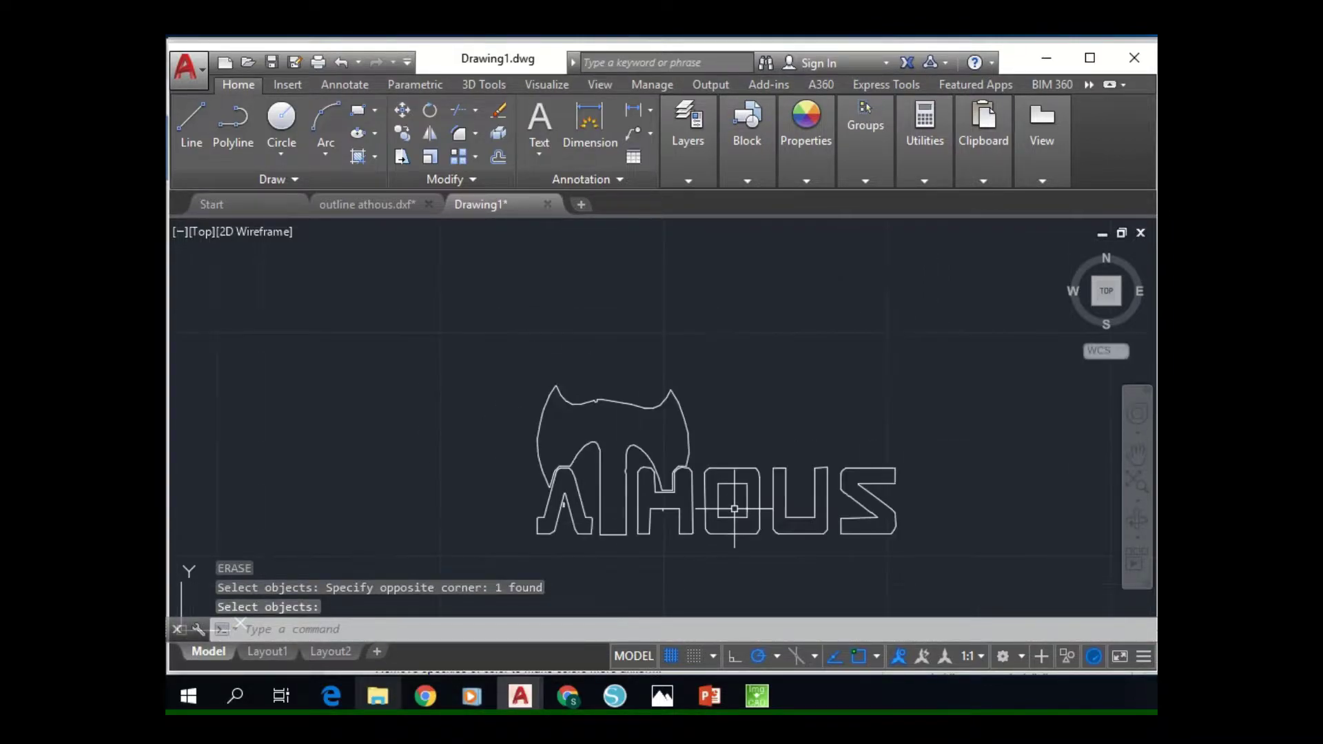
right_click(738, 510)
left_click(791, 311)
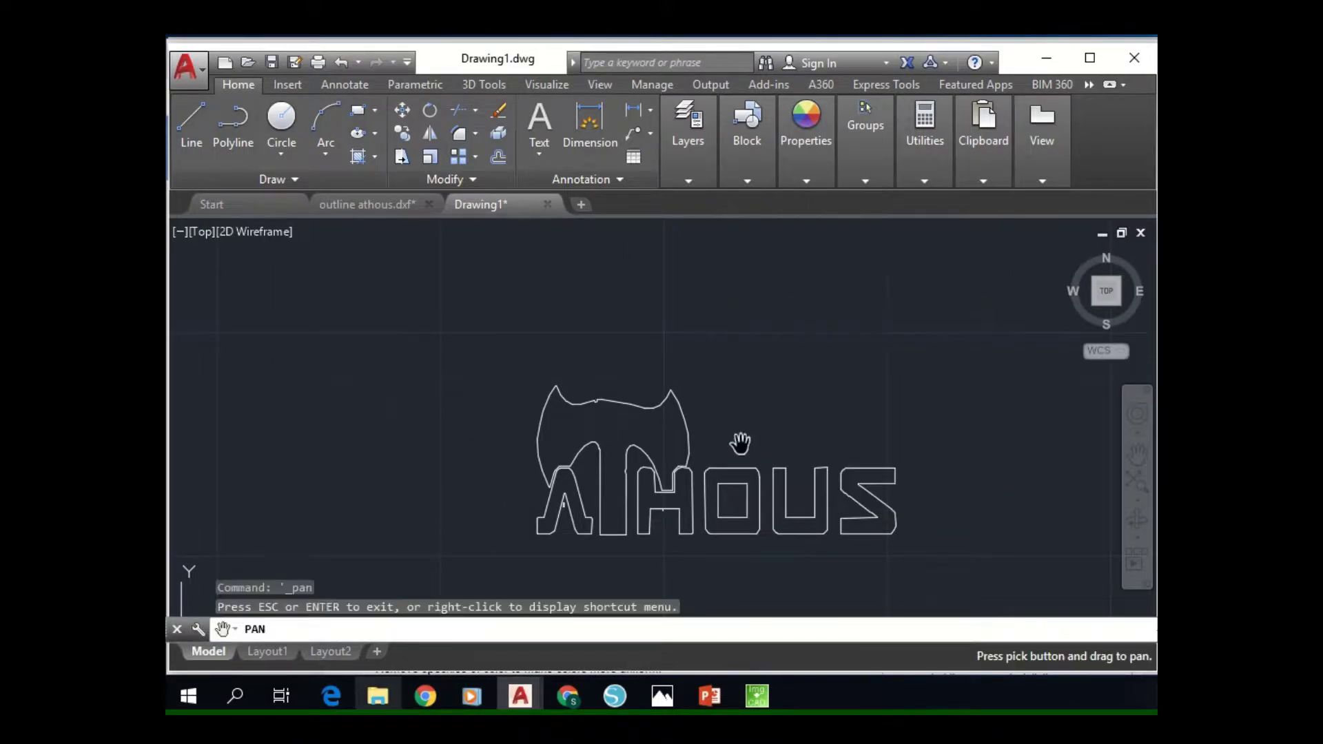
left_click_drag(739, 444, 606, 379)
scroll(605, 416, "up", 2)
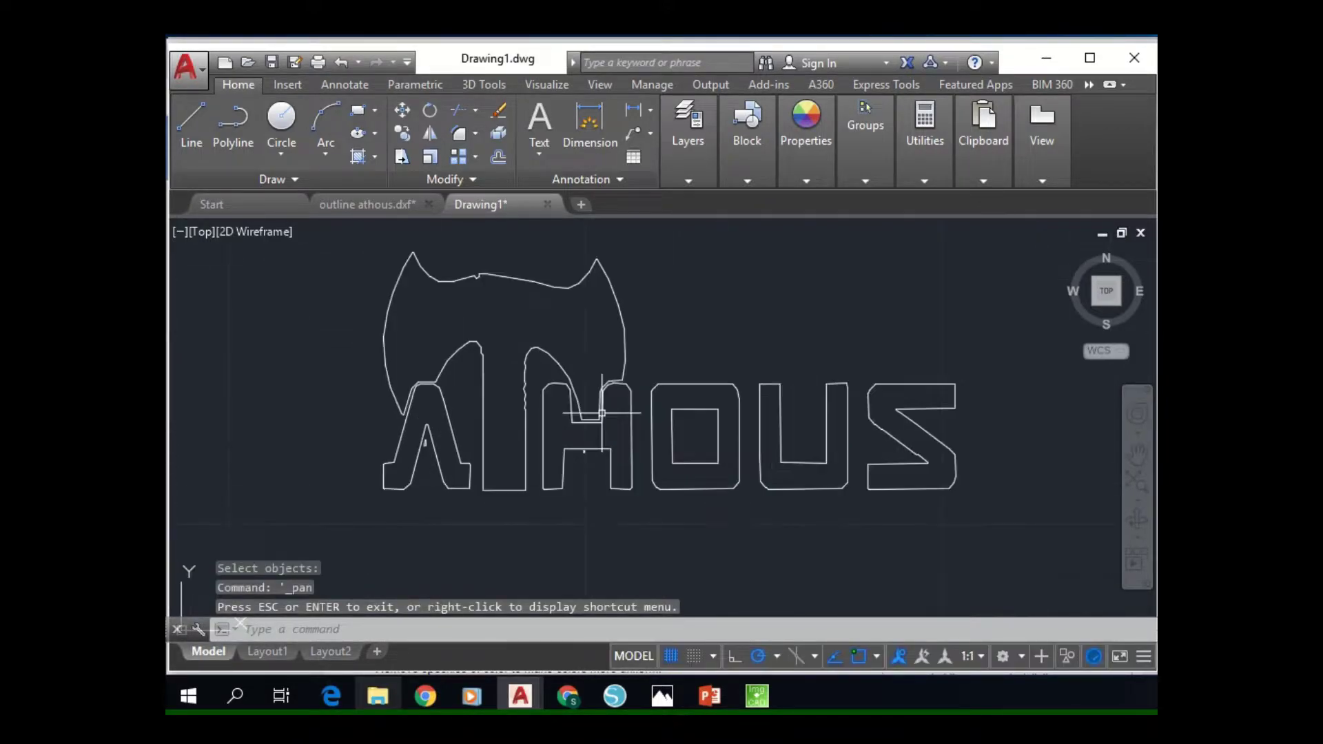
scroll(791, 392, "down", 2)
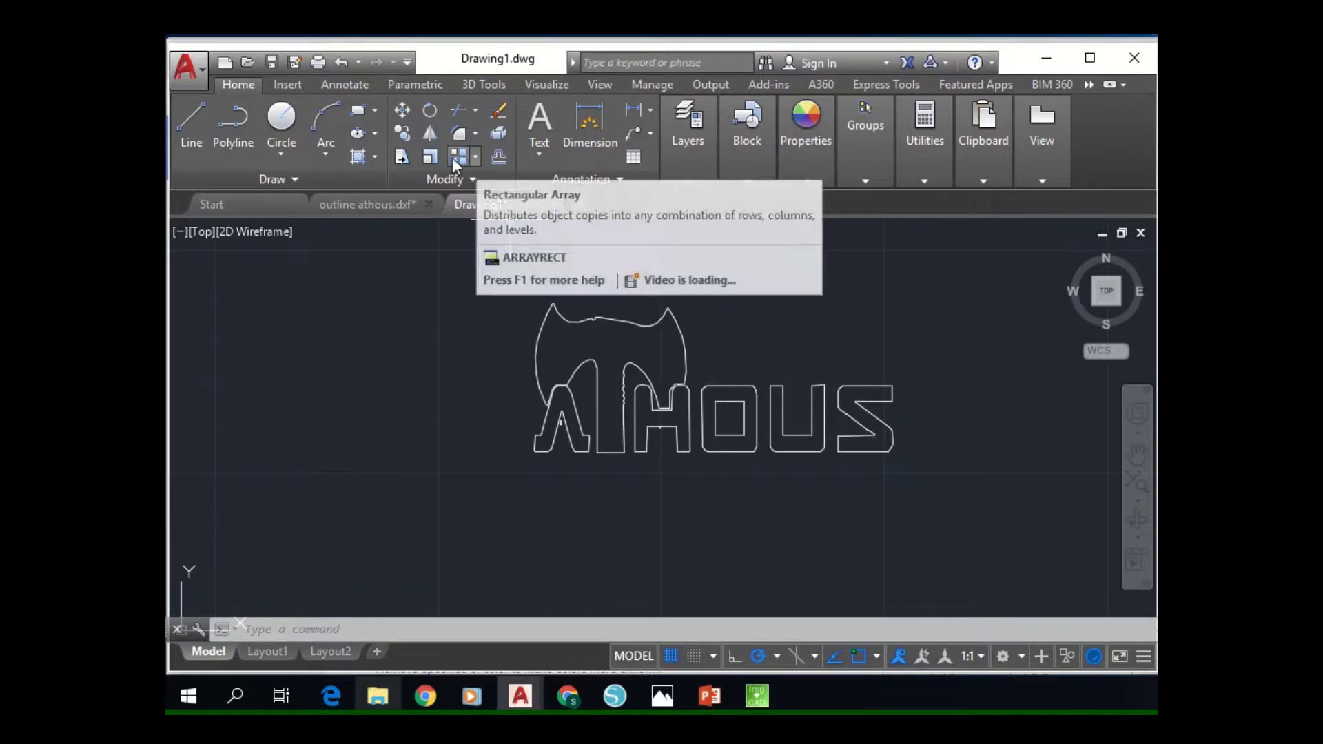
Draw a plate rectangle around the text and an arc tab on its right end.
left_click(356, 114)
left_click(526, 464)
left_click(901, 375)
scroll(663, 414, "down", 2)
left_click(326, 118)
left_click(612, 277)
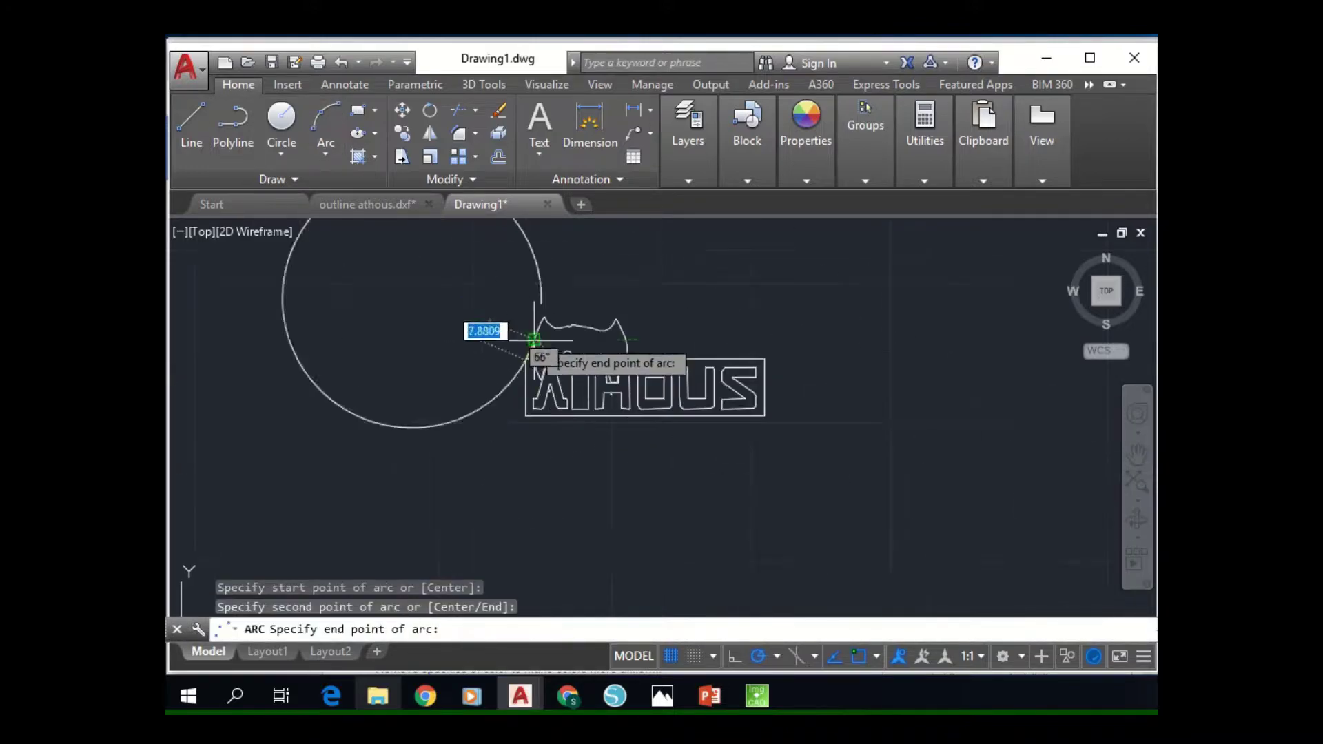
left_click(525, 508)
Paste a copy of the axe outline to the left and move the enlarged axe.
key("Delete")
left_click(635, 286)
key("ctrl+v")
left_click(369, 369)
scroll(345, 538, "up", 3)
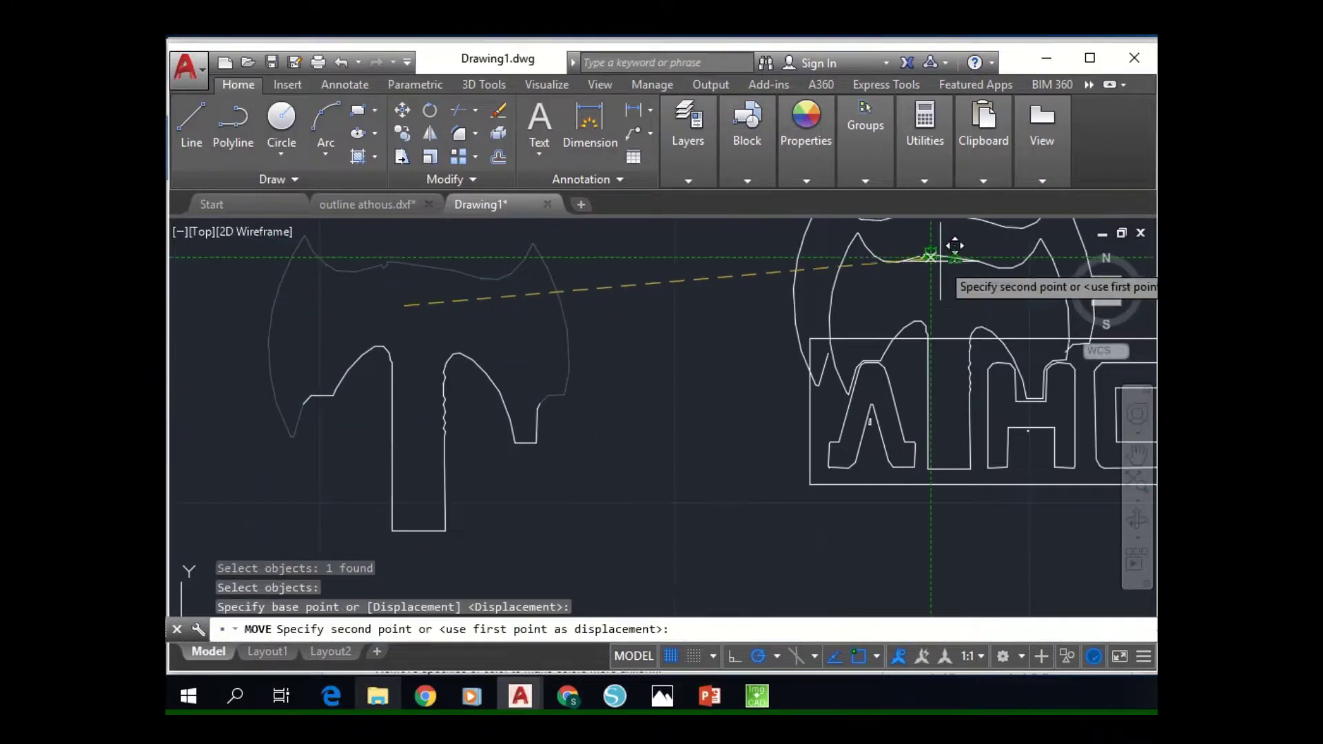
type("m")
key("Return")
left_click(796, 330)
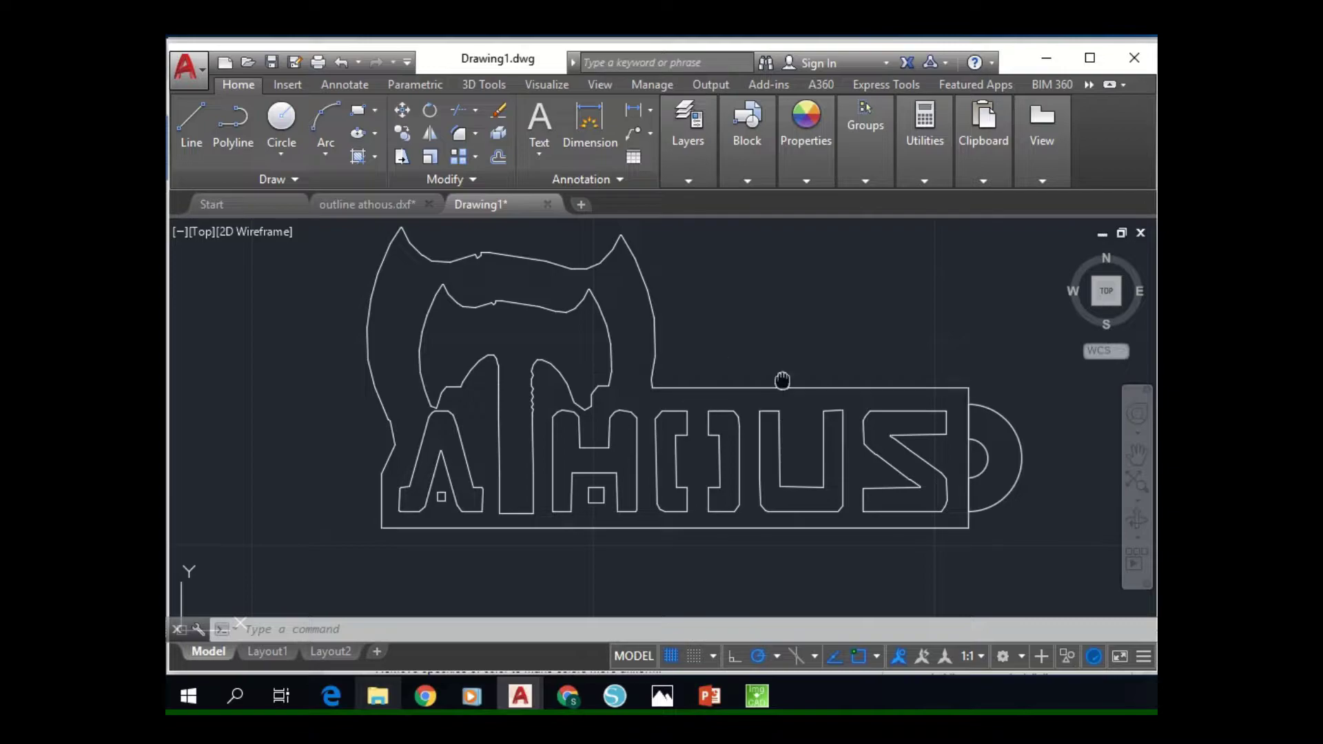
In southeast isometric view, press-pull the keychain logo area to height 5.
middle_click_drag(783, 381, 705, 405)
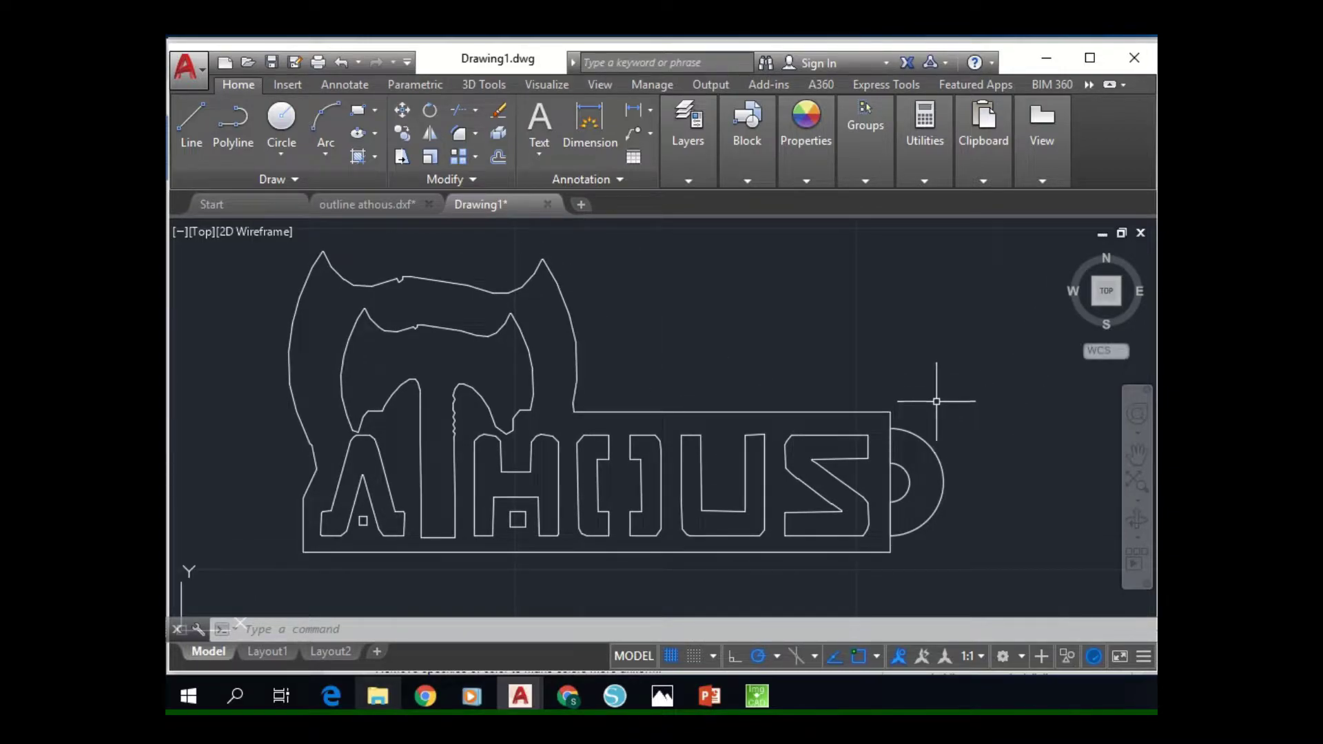
mouse_move(1107, 291)
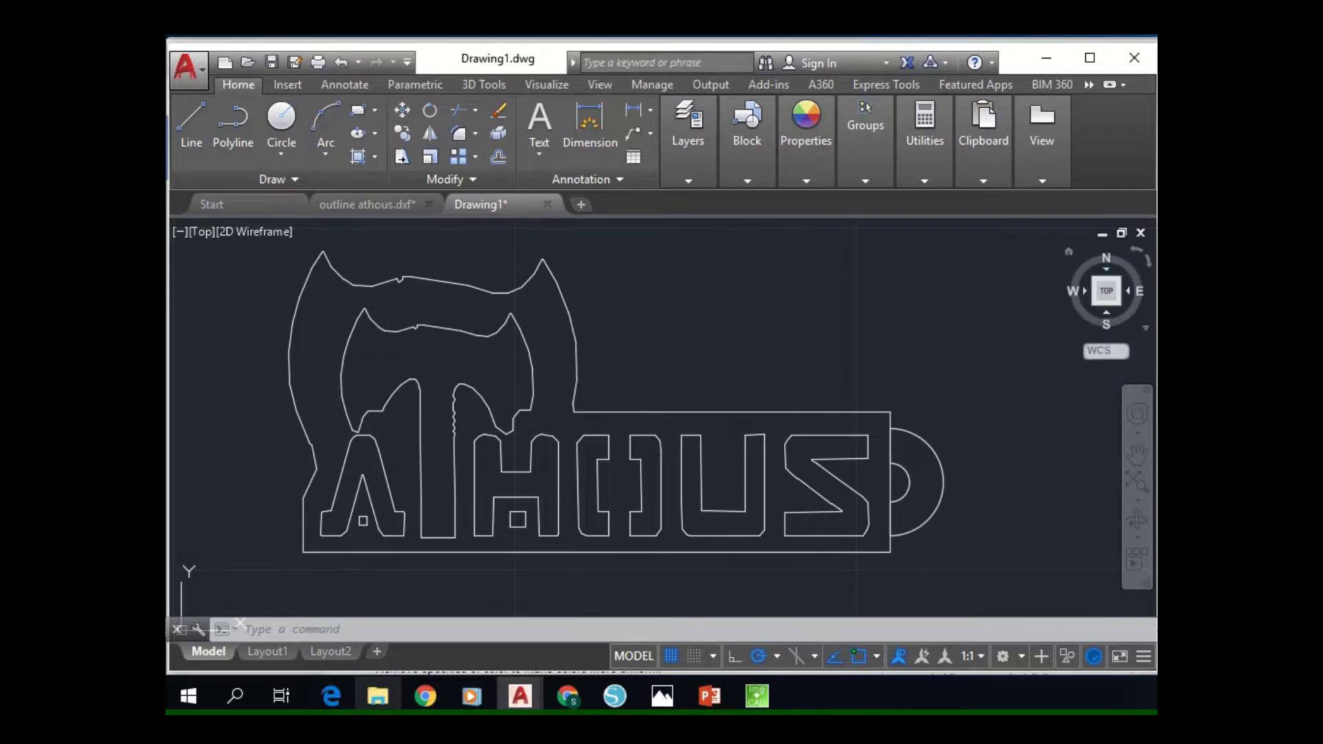
left_click(1118, 303)
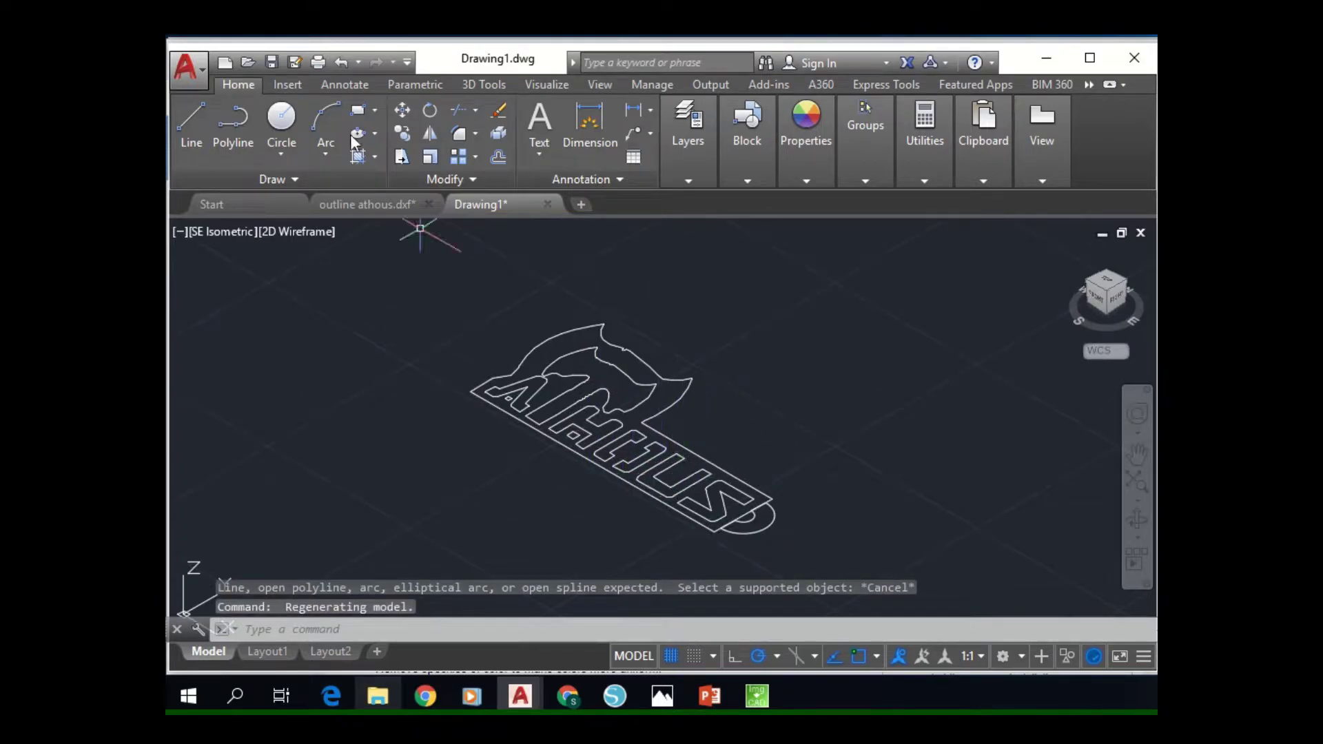
left_click(479, 83)
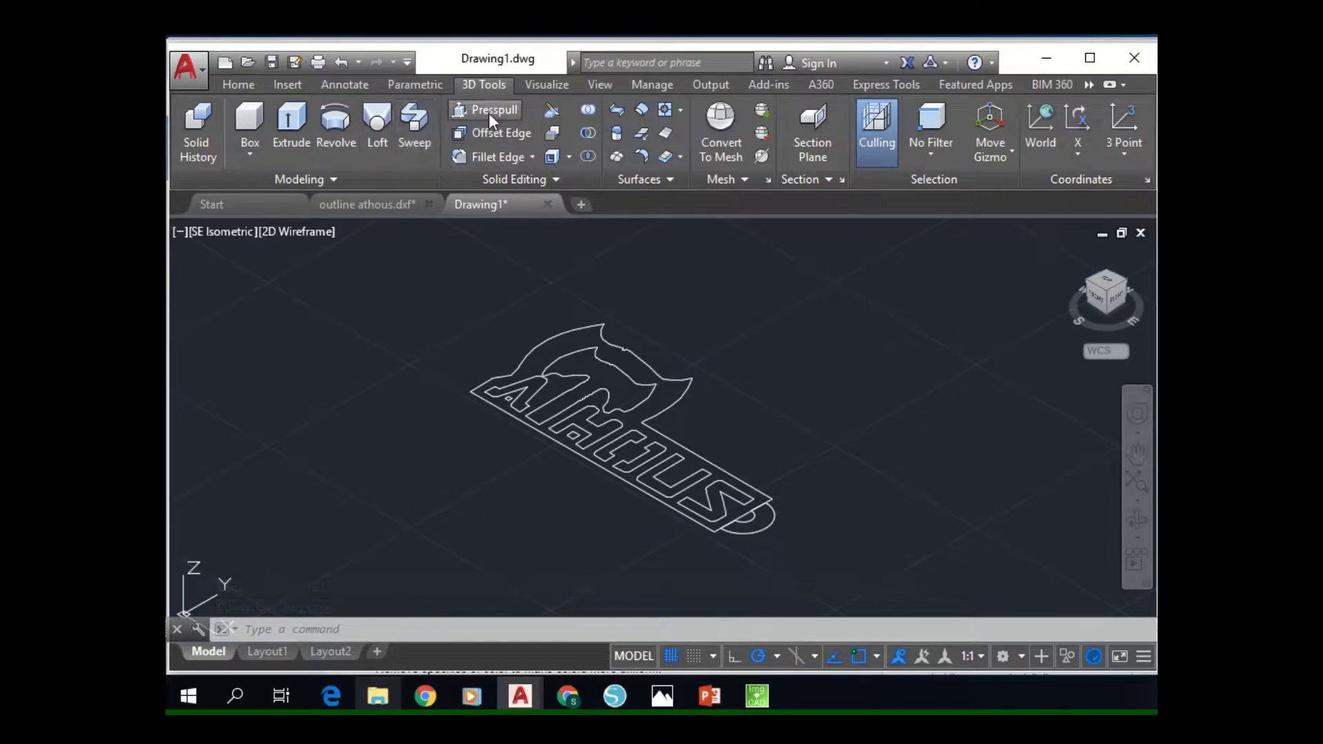
left_click(491, 111)
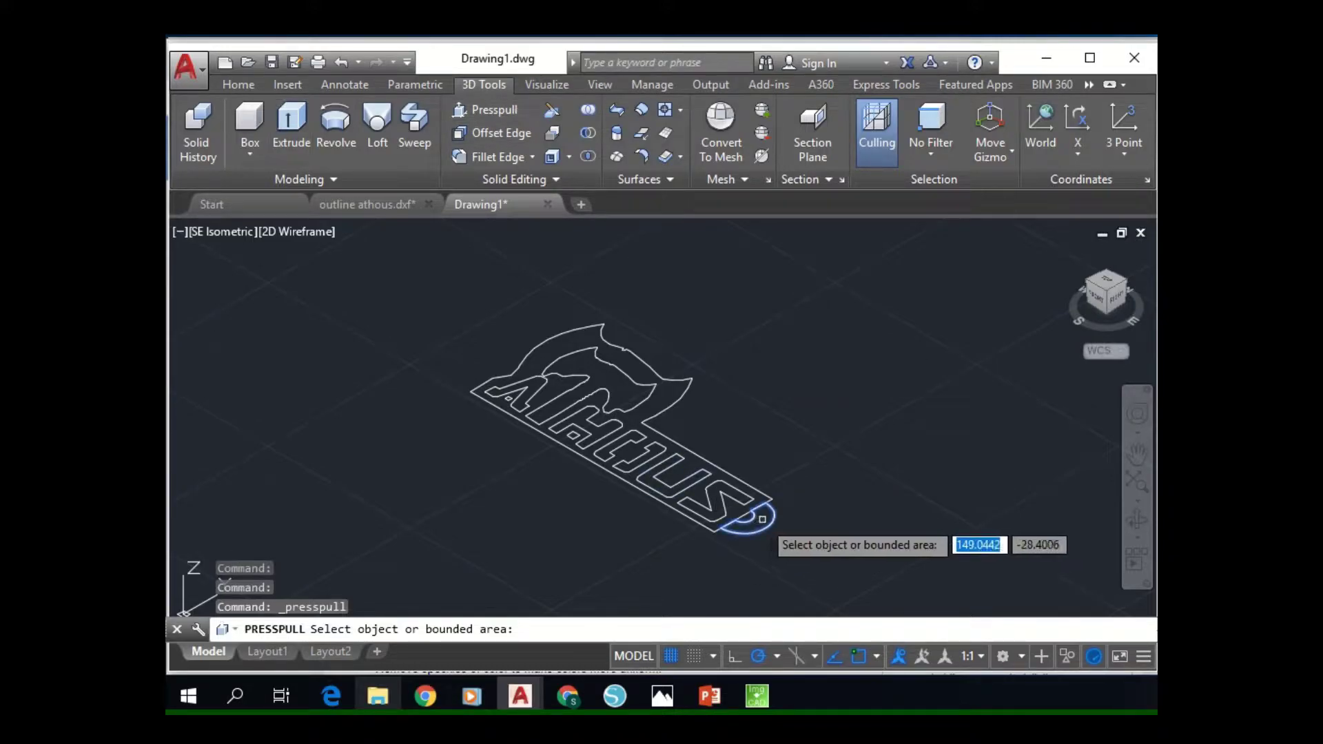
left_click(638, 370)
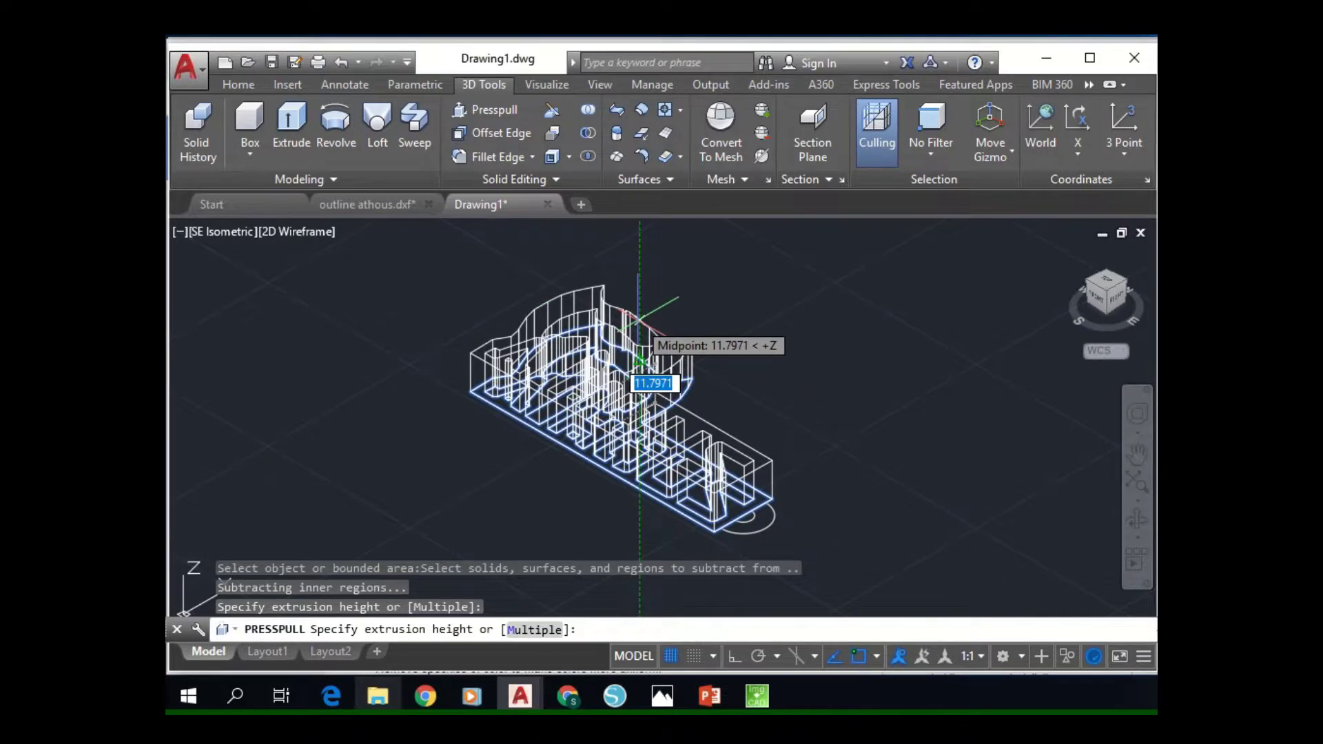
type("5")
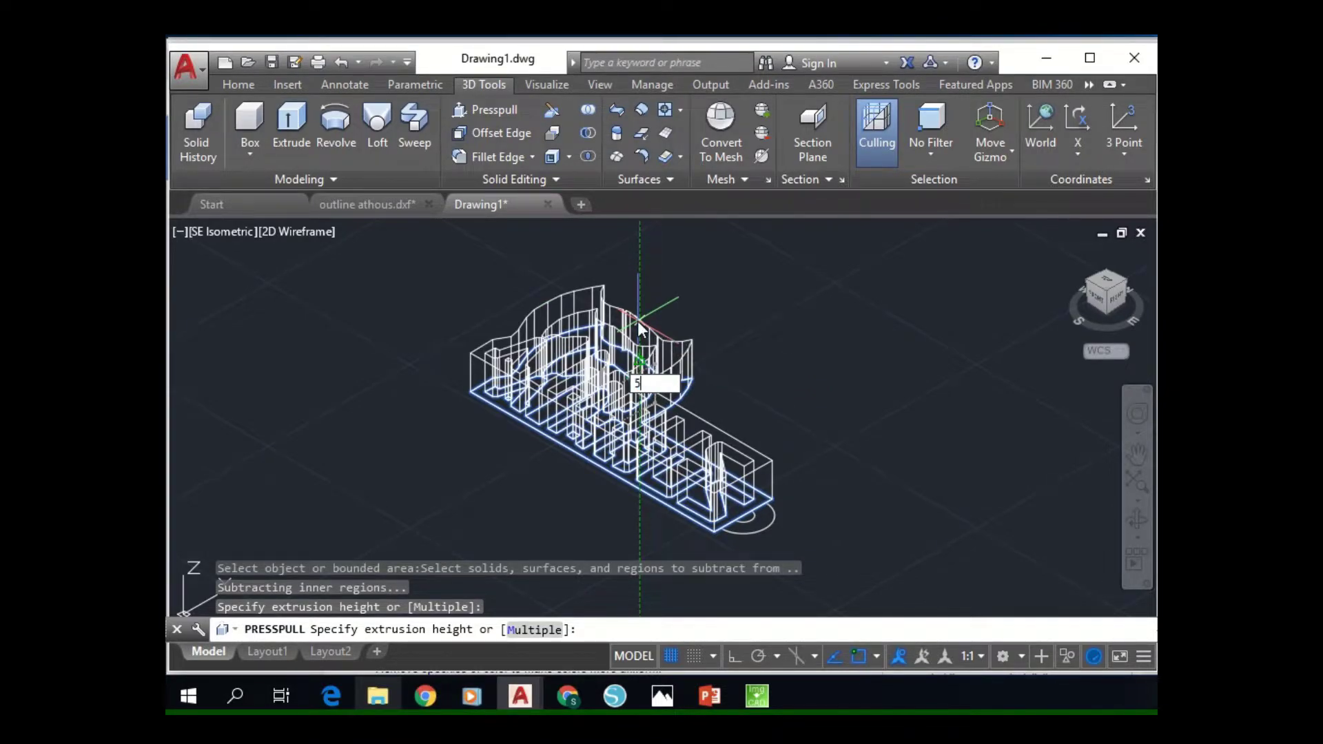
key("Return")
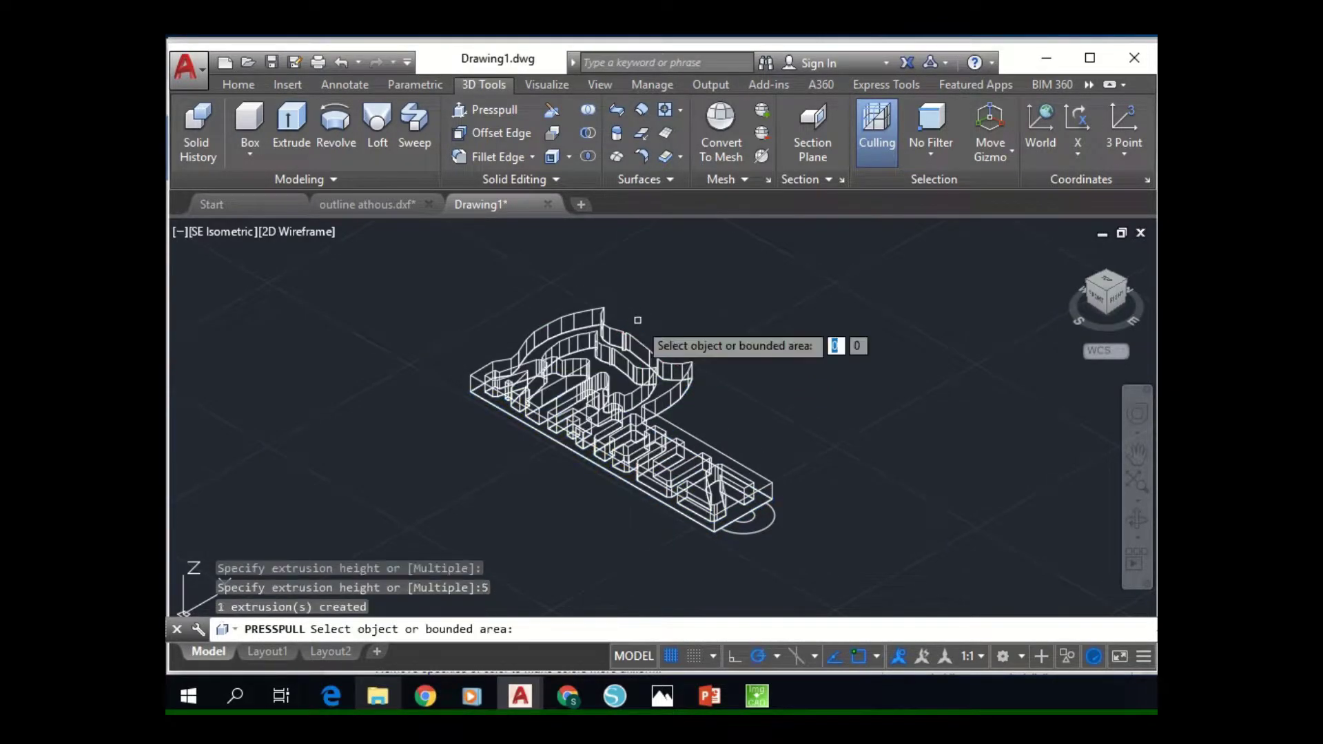
scroll(750, 548, "up", 2)
scroll(750, 548, "up", 2)
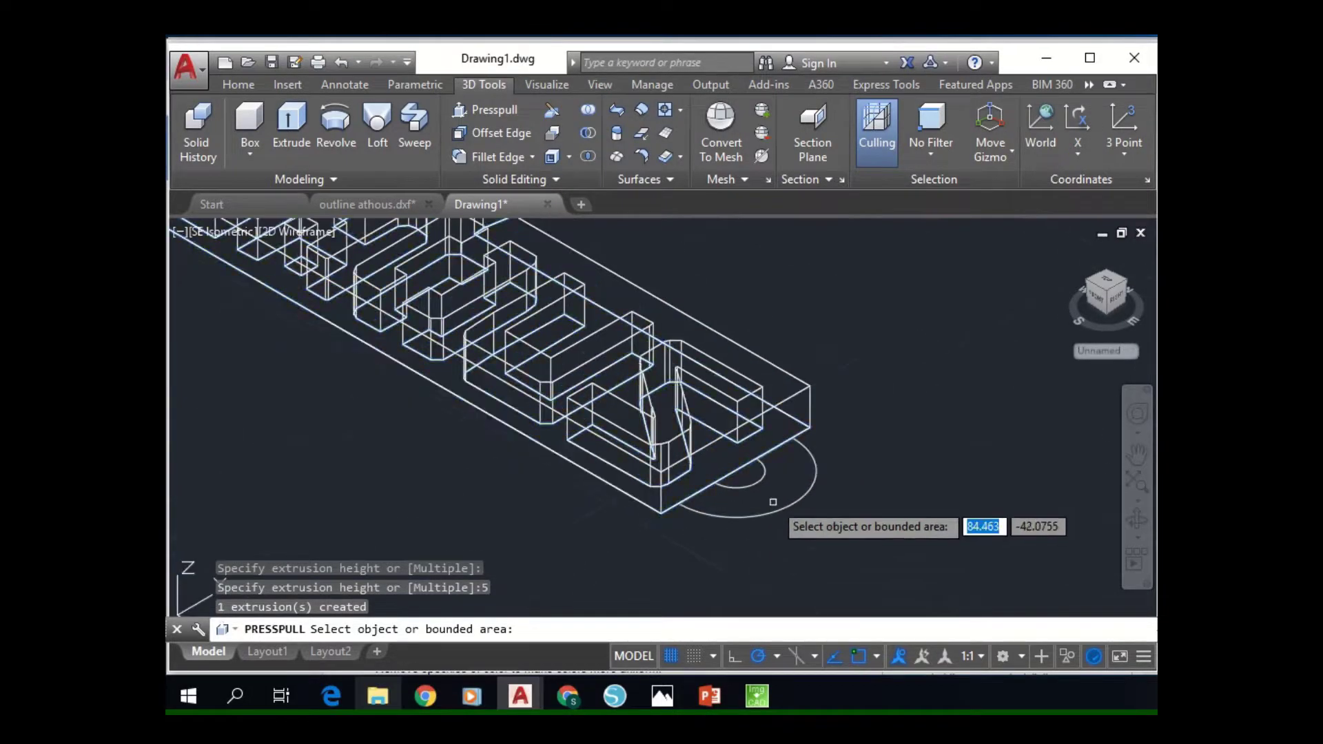
Press-pull the ring tab around the hole to height 2 and end the command.
left_click(788, 466)
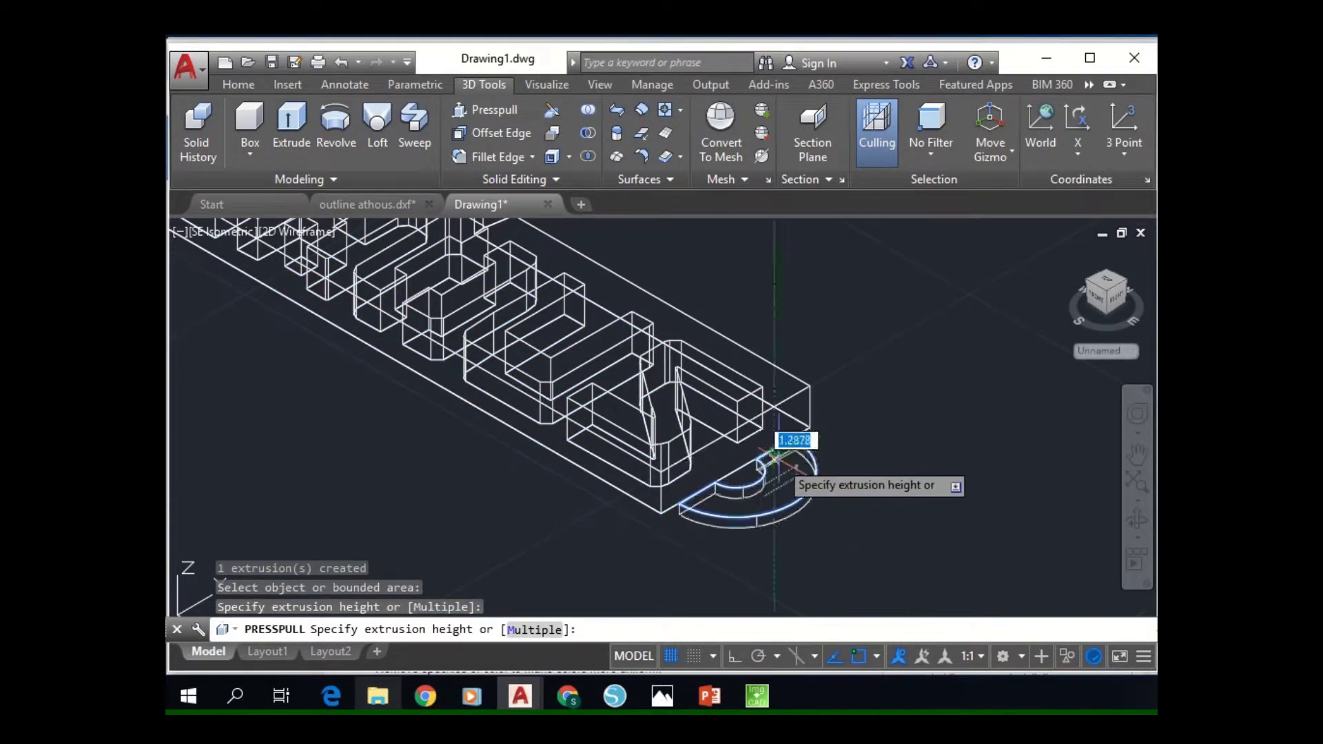
scroll(774, 452, "up", 2)
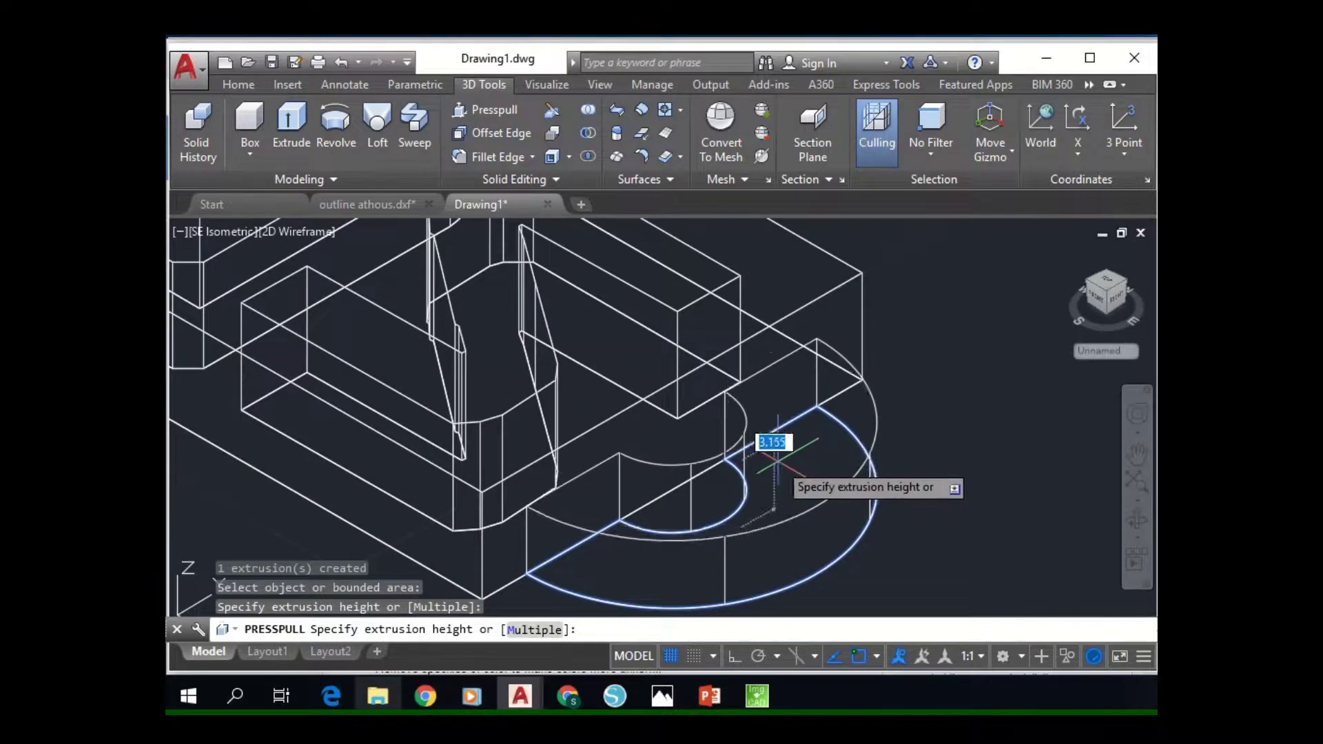
key("Return")
type("2")
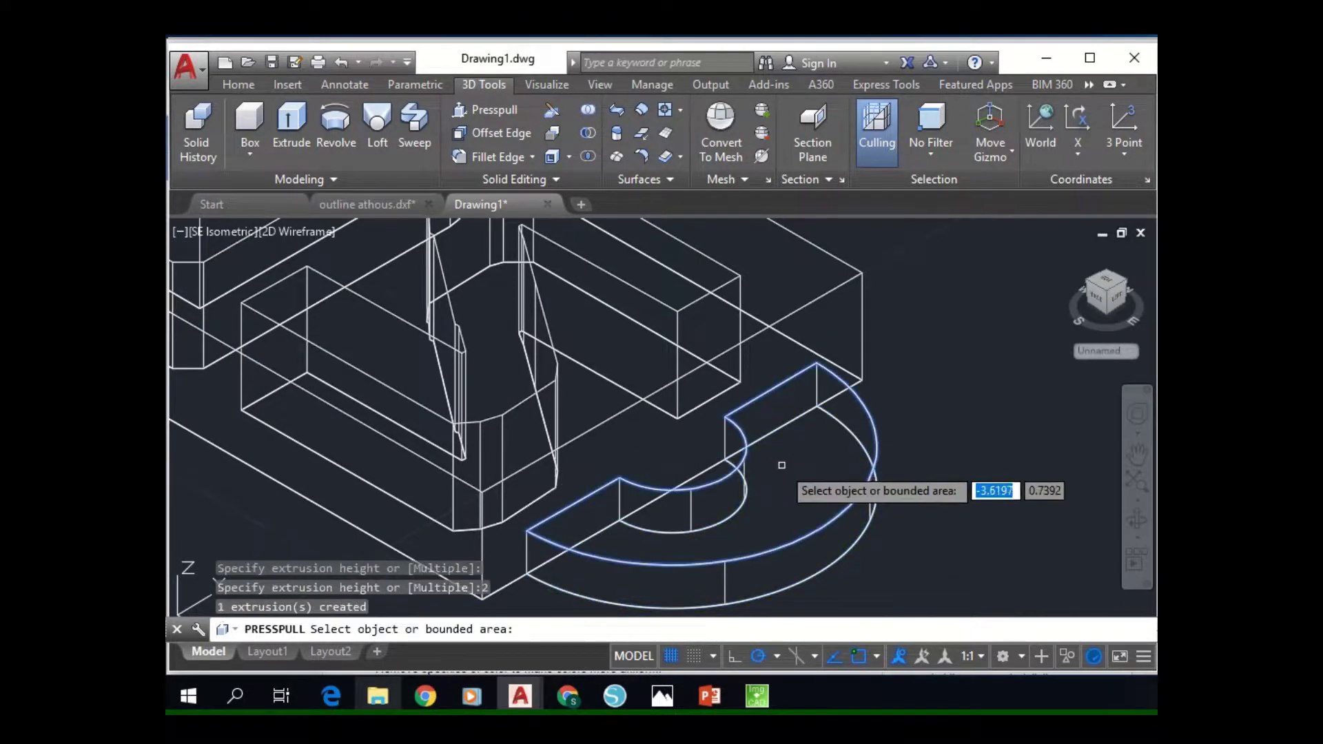
key("Return")
scroll(783, 466, "down", 3)
scroll(681, 484, "down", 3)
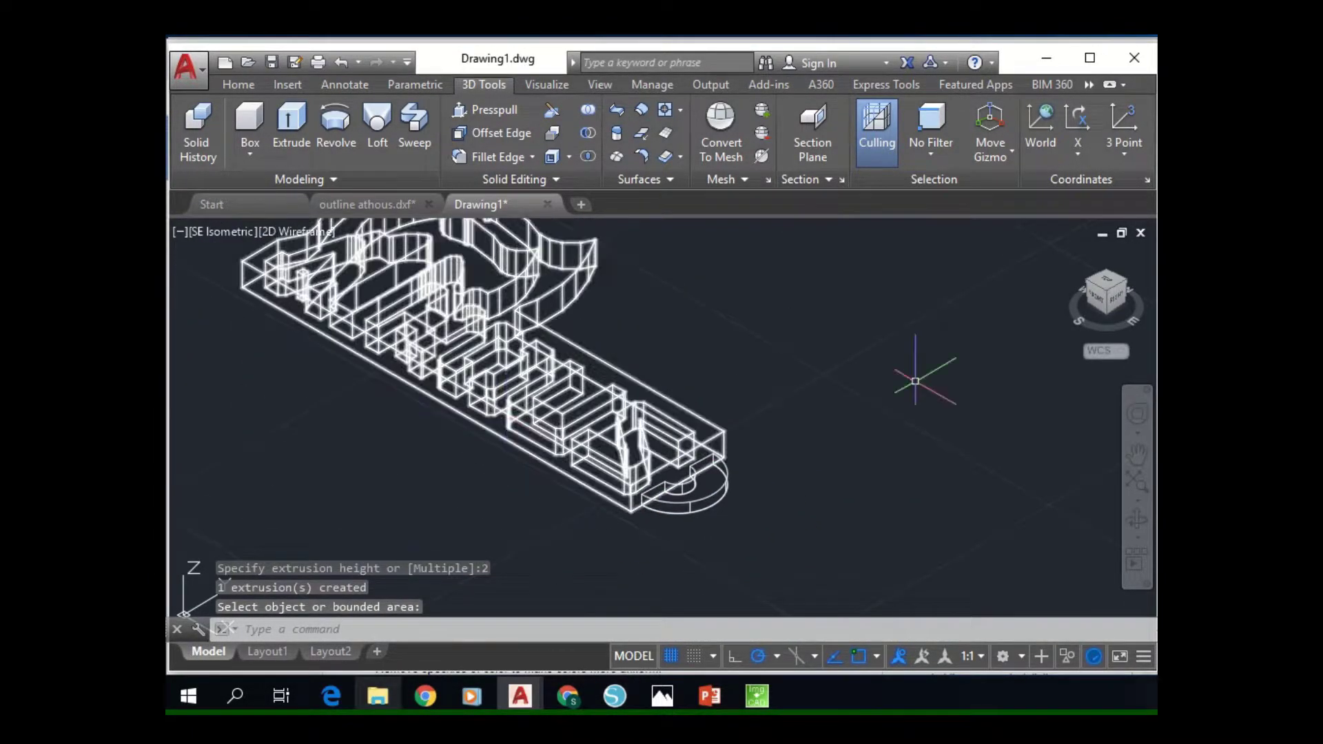
Switch the viewport to the Realistic visual style and recentre the keychain model.
middle_click_drag(531, 427, 711, 472)
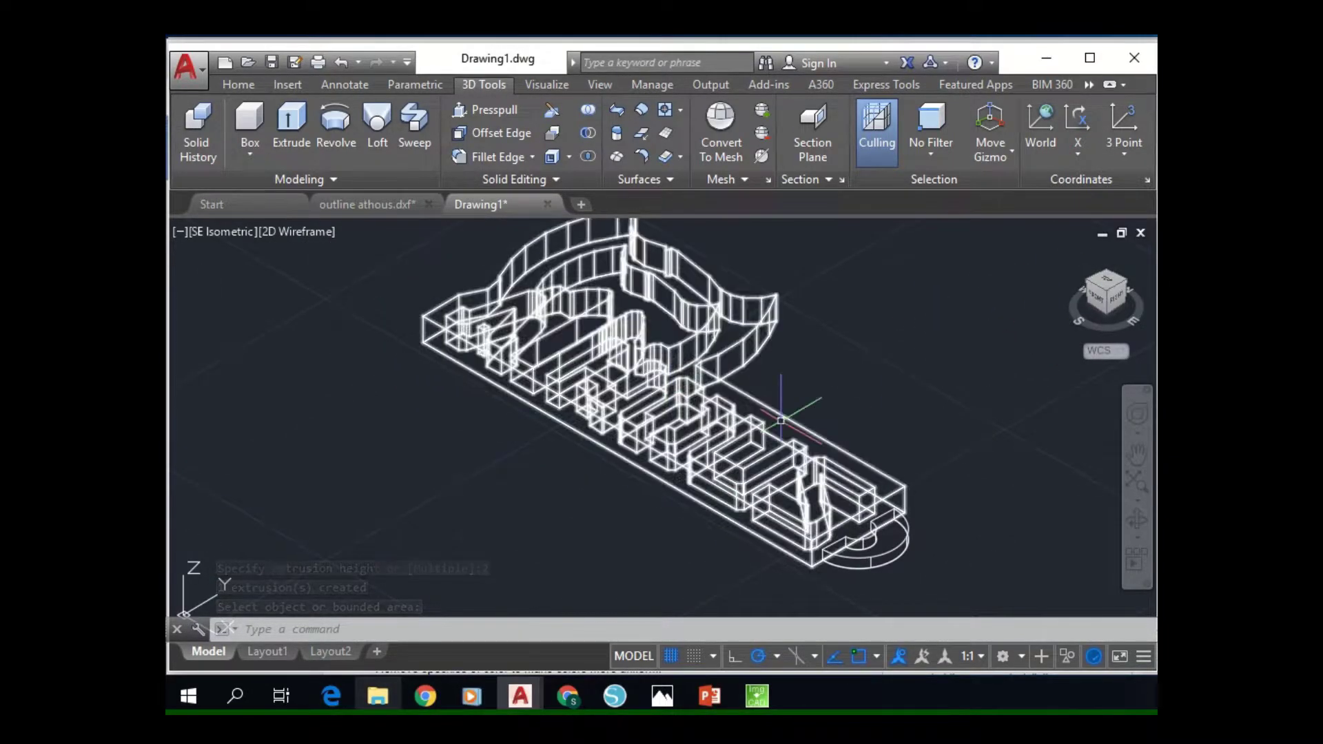
left_click(292, 232)
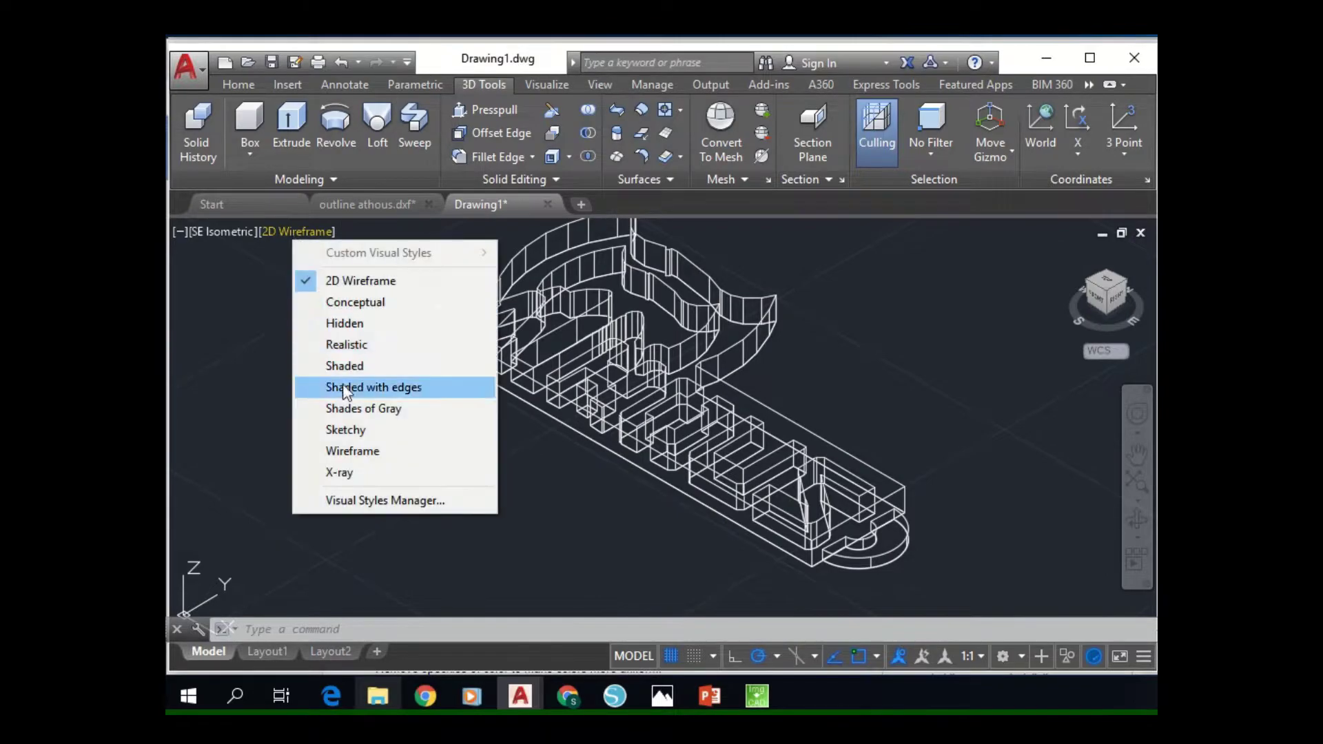
left_click(357, 345)
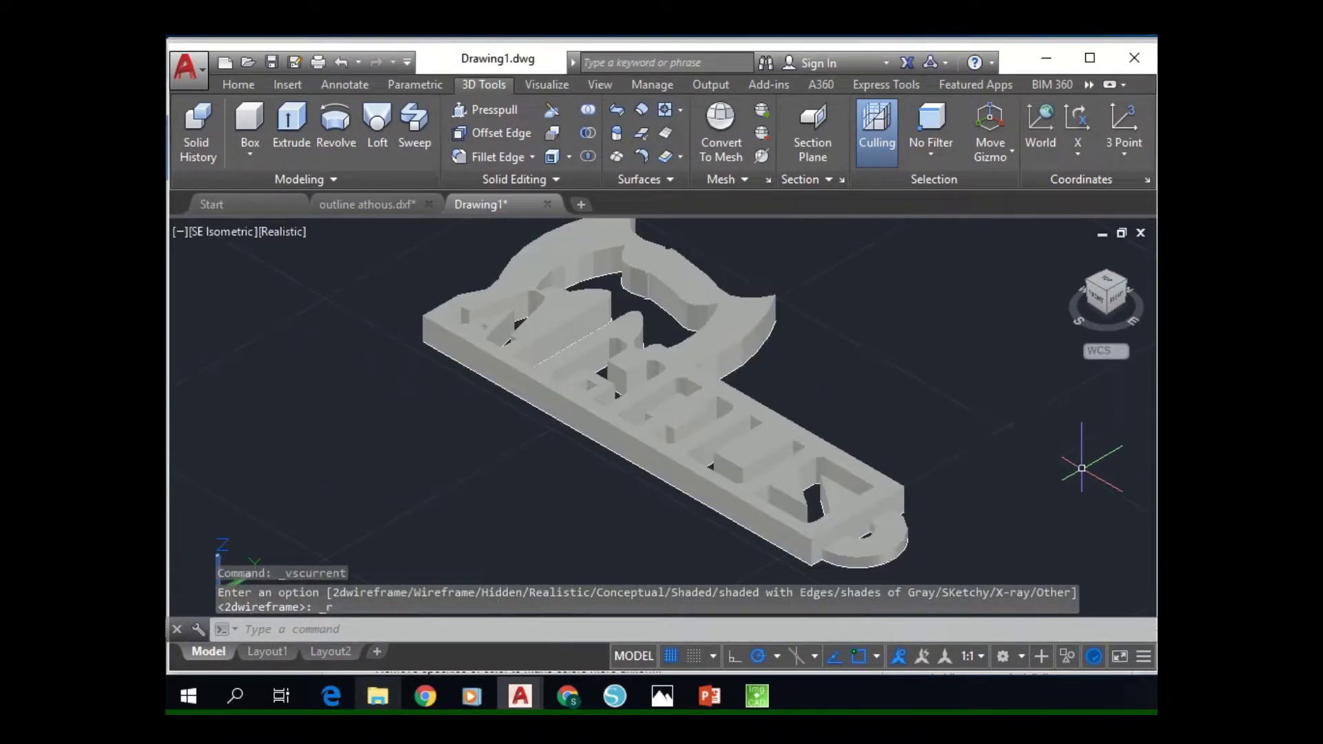
scroll(610, 336, "down", 2)
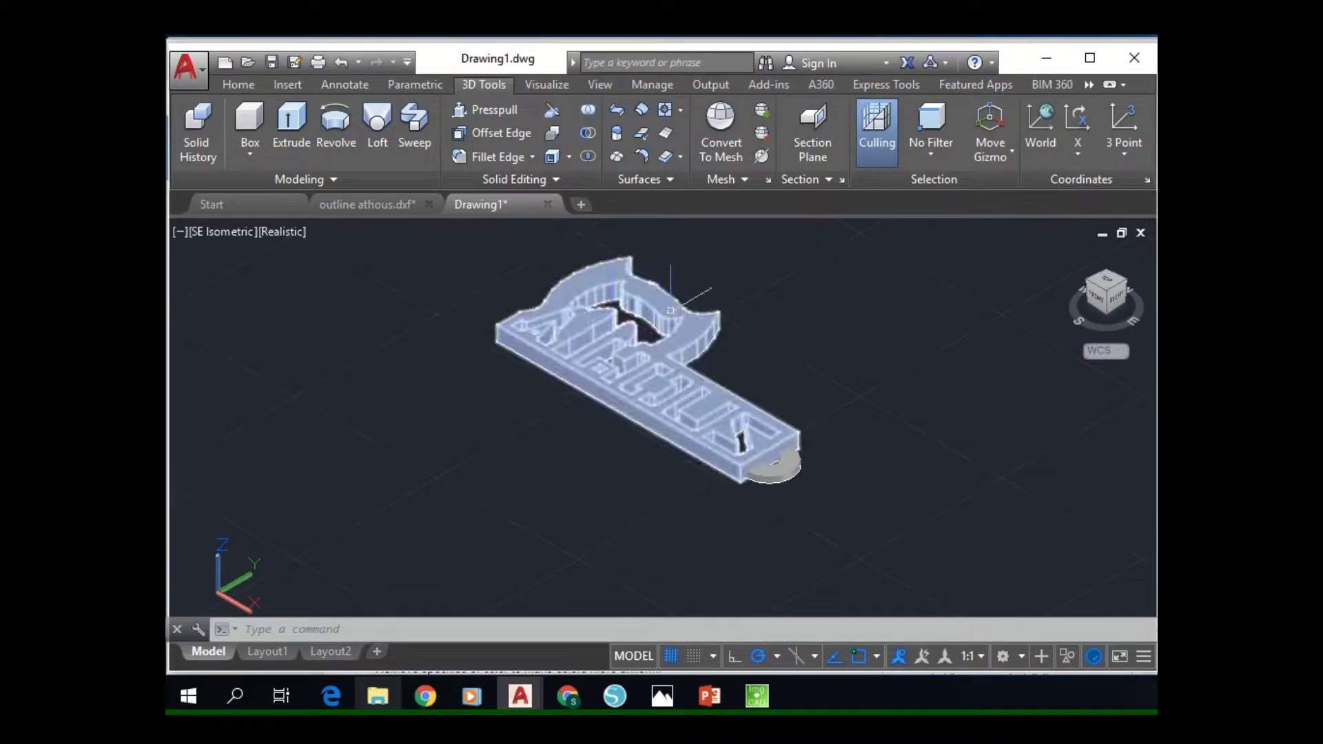
middle_click_drag(702, 411, 688, 422)
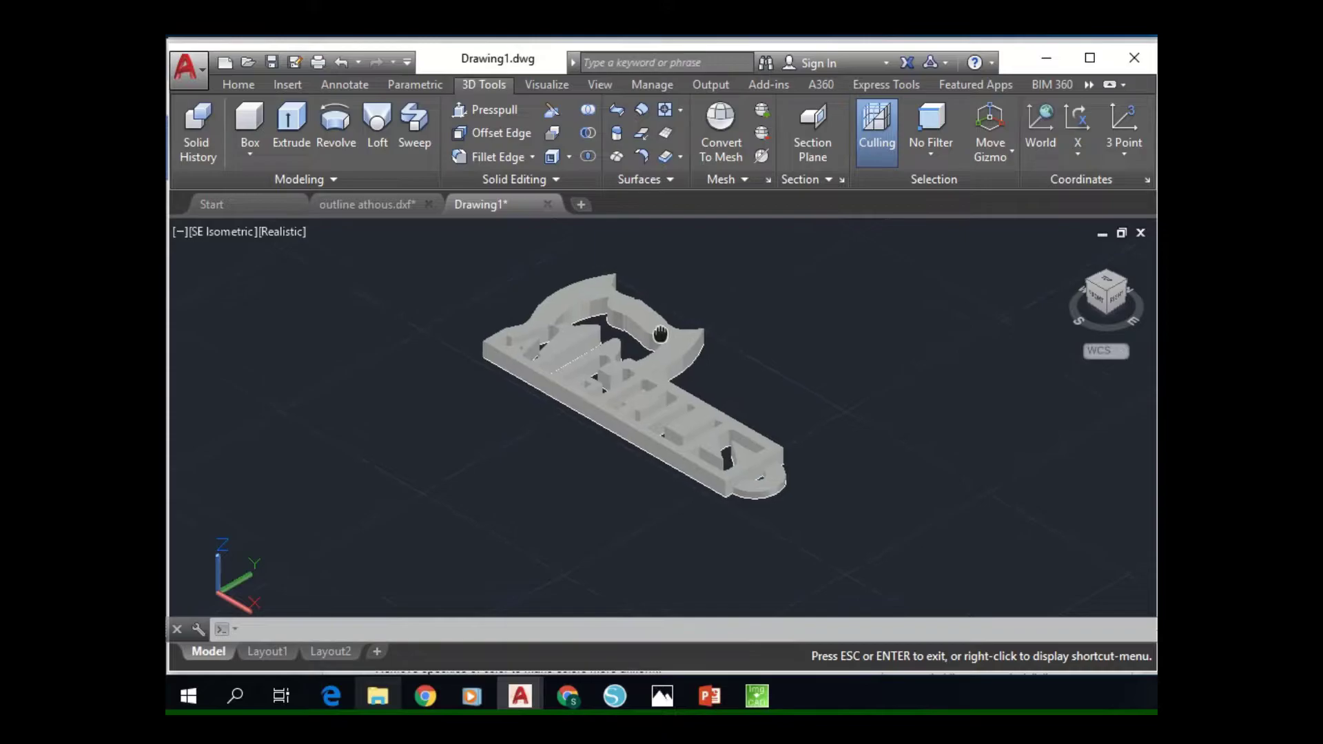
From Top view, run STLOUT on the window-selected keychain solids as binary STL.
left_click(1106, 288)
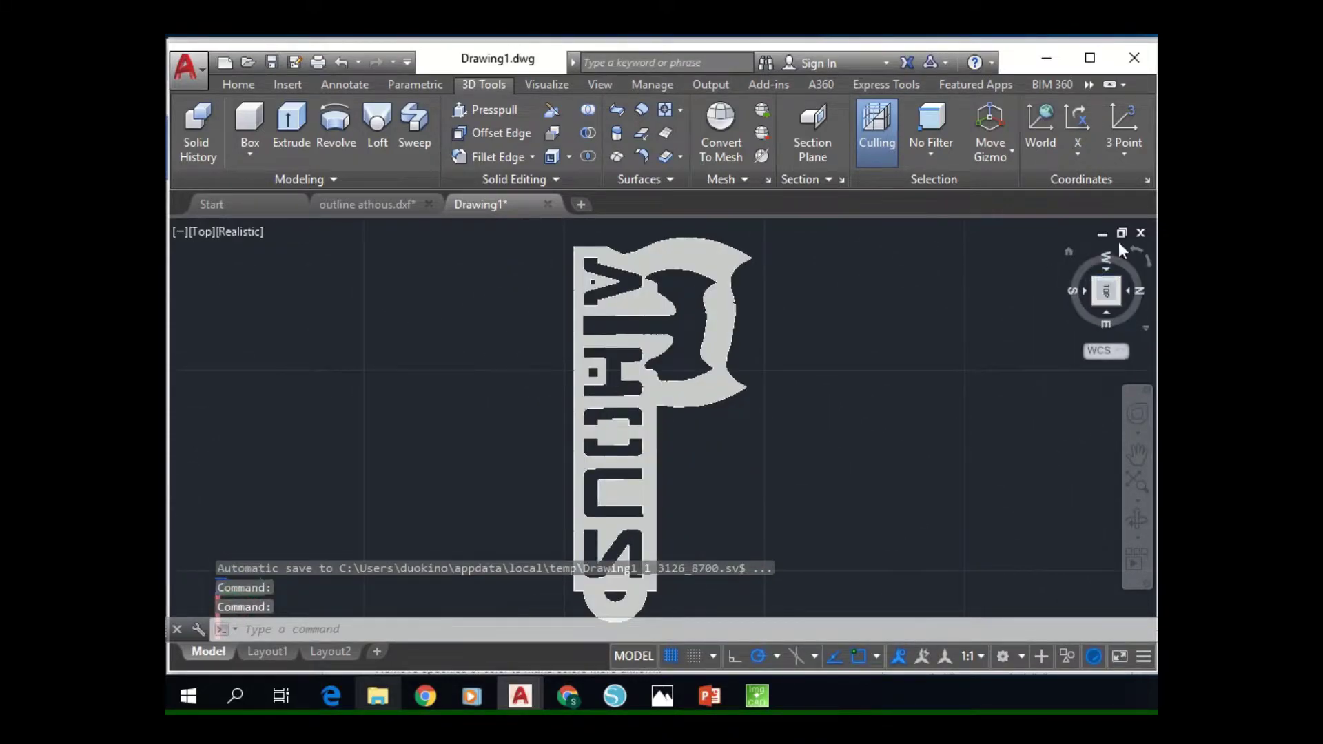
left_click(1135, 248)
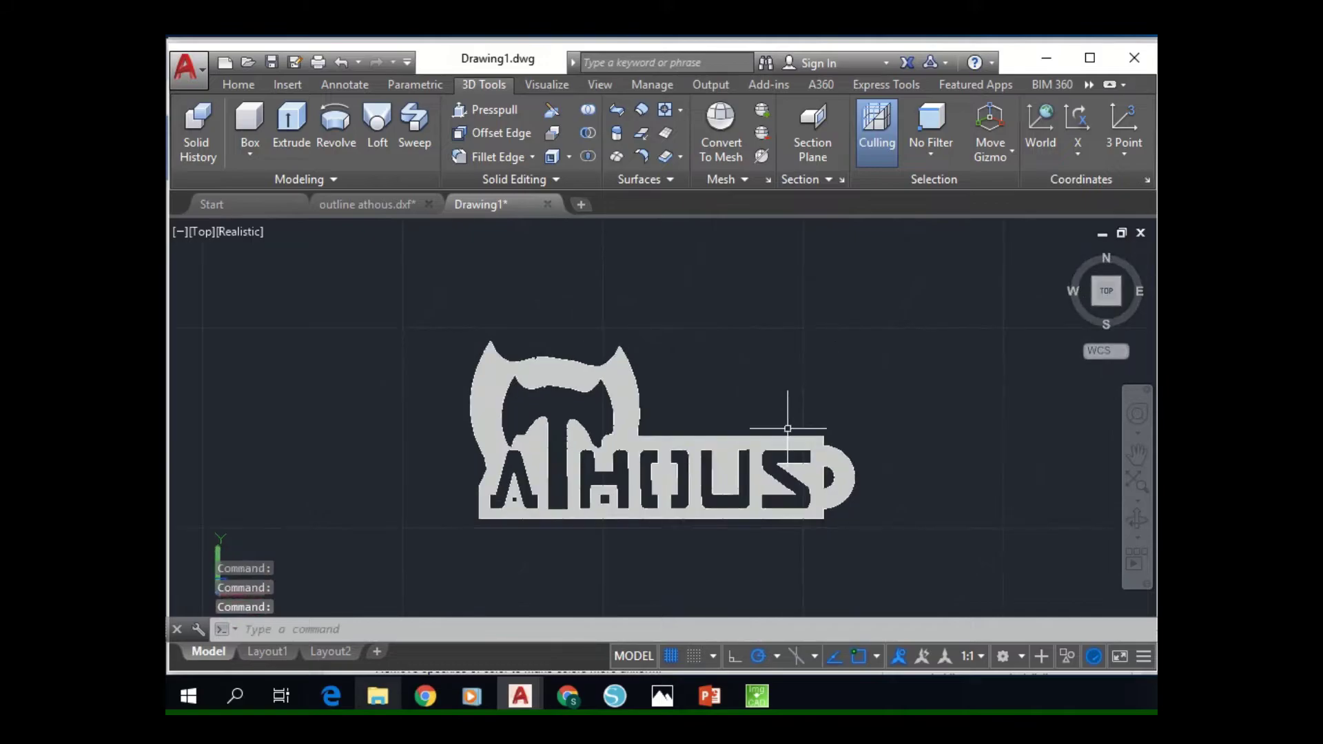
mouse_move(783, 428)
middle_mouse_down()
mouse_move(764, 352)
mouse_move(757, 370)
middle_mouse_up()
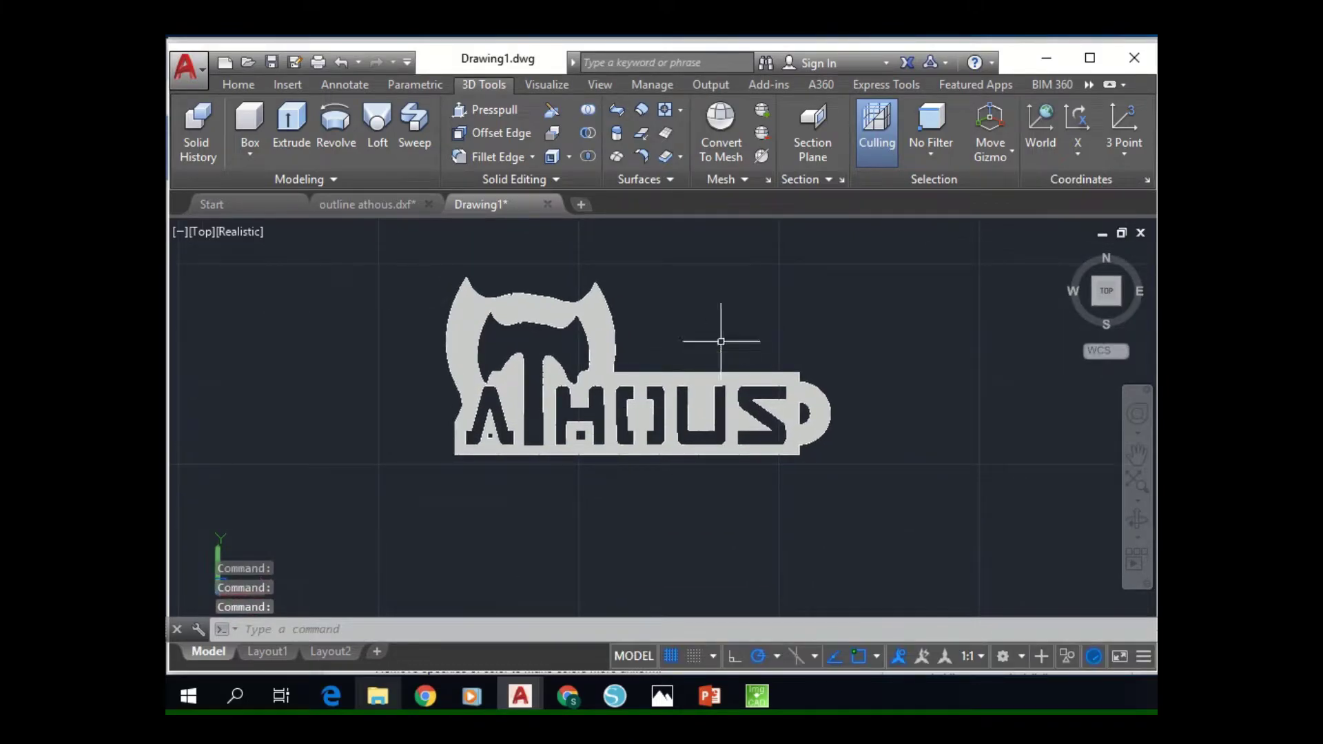
type("ST")
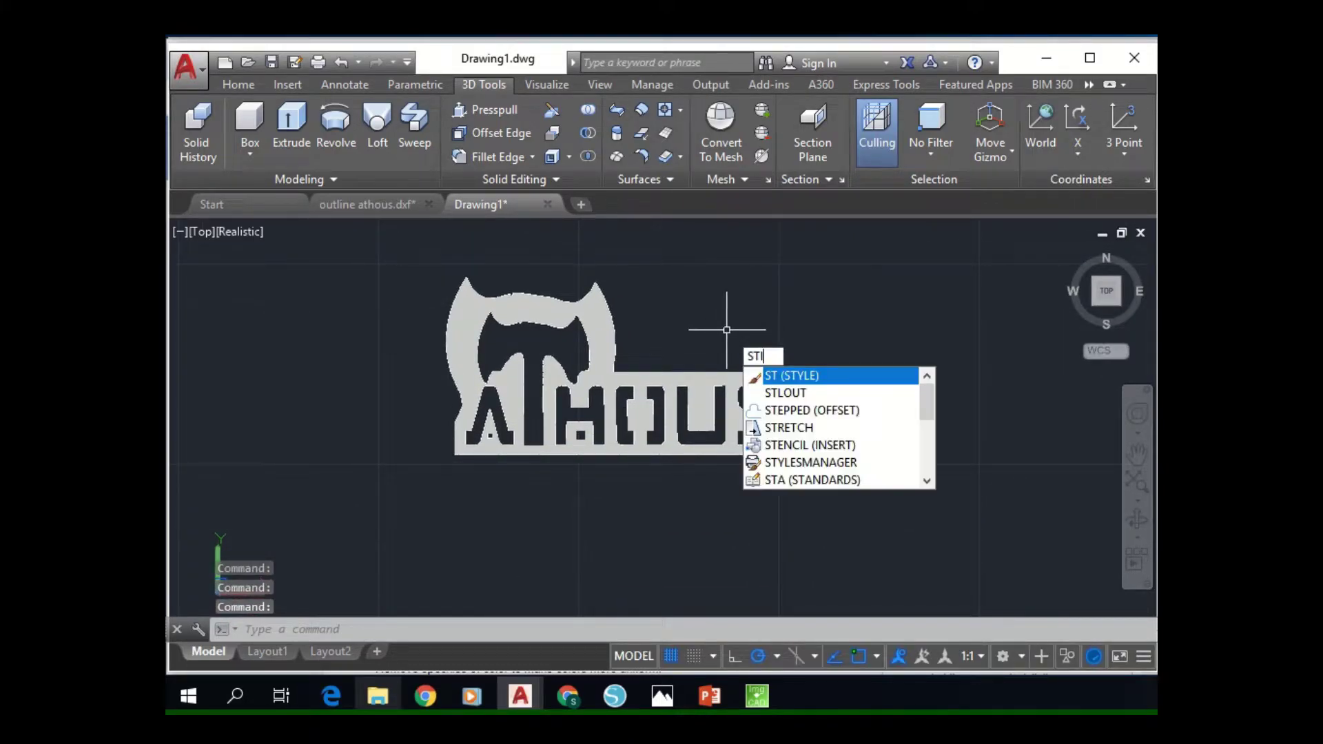
type("L")
key("Return")
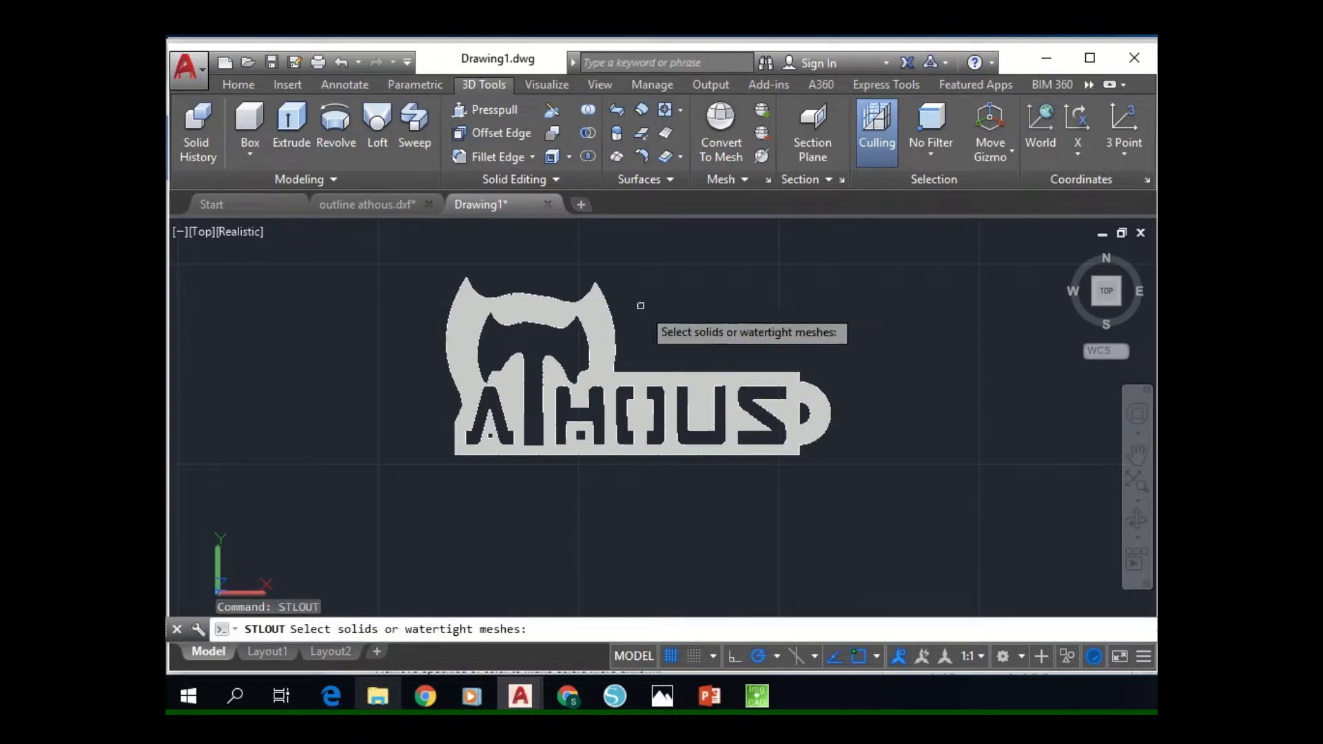
left_click(386, 244)
left_click(874, 467)
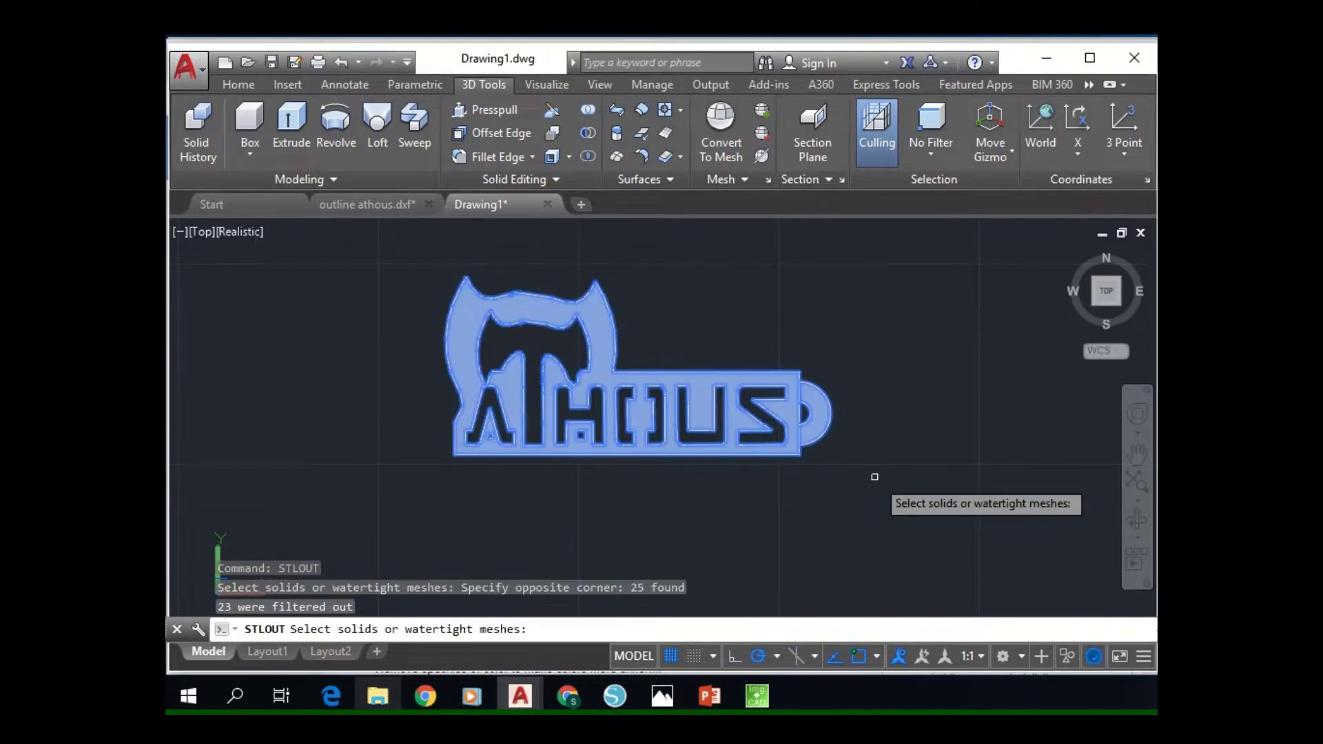
key("Return")
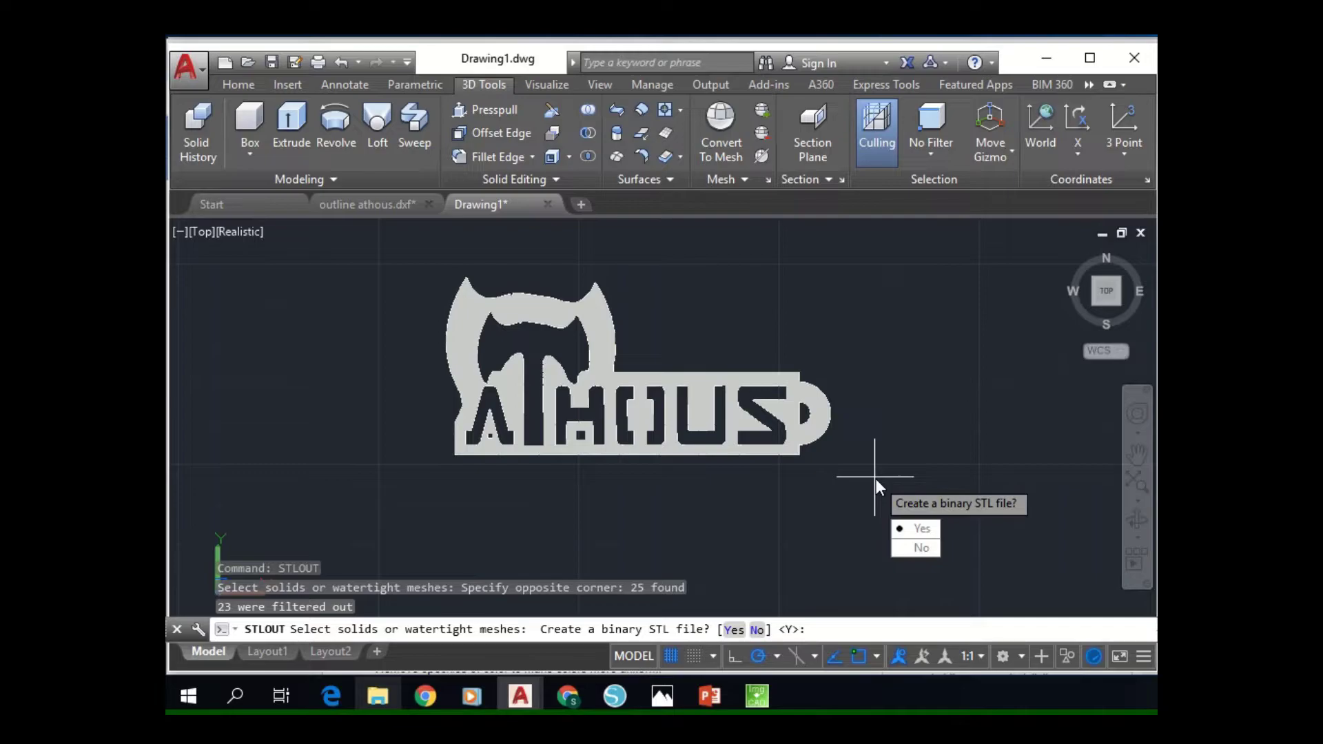
key("Down")
key("Return")
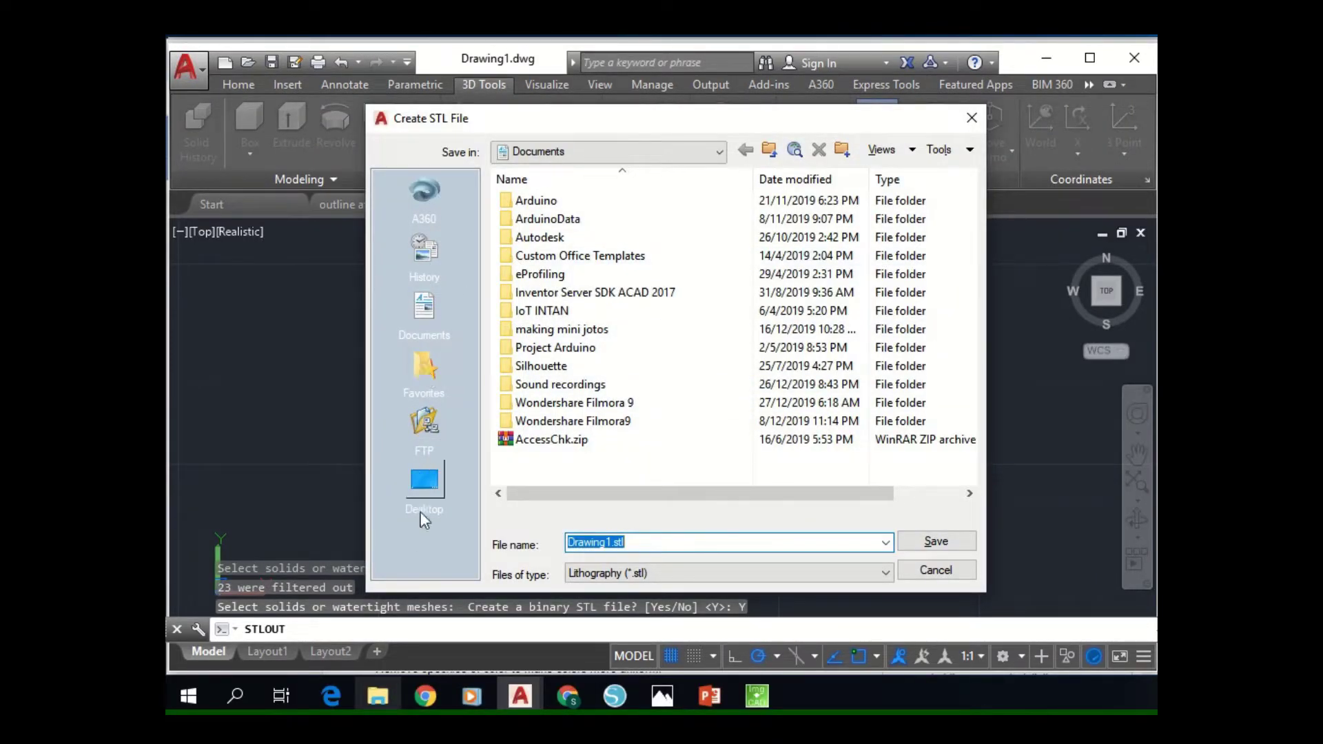
Choose the Desktop as the STL save location and clear the default file name.
left_click(425, 484)
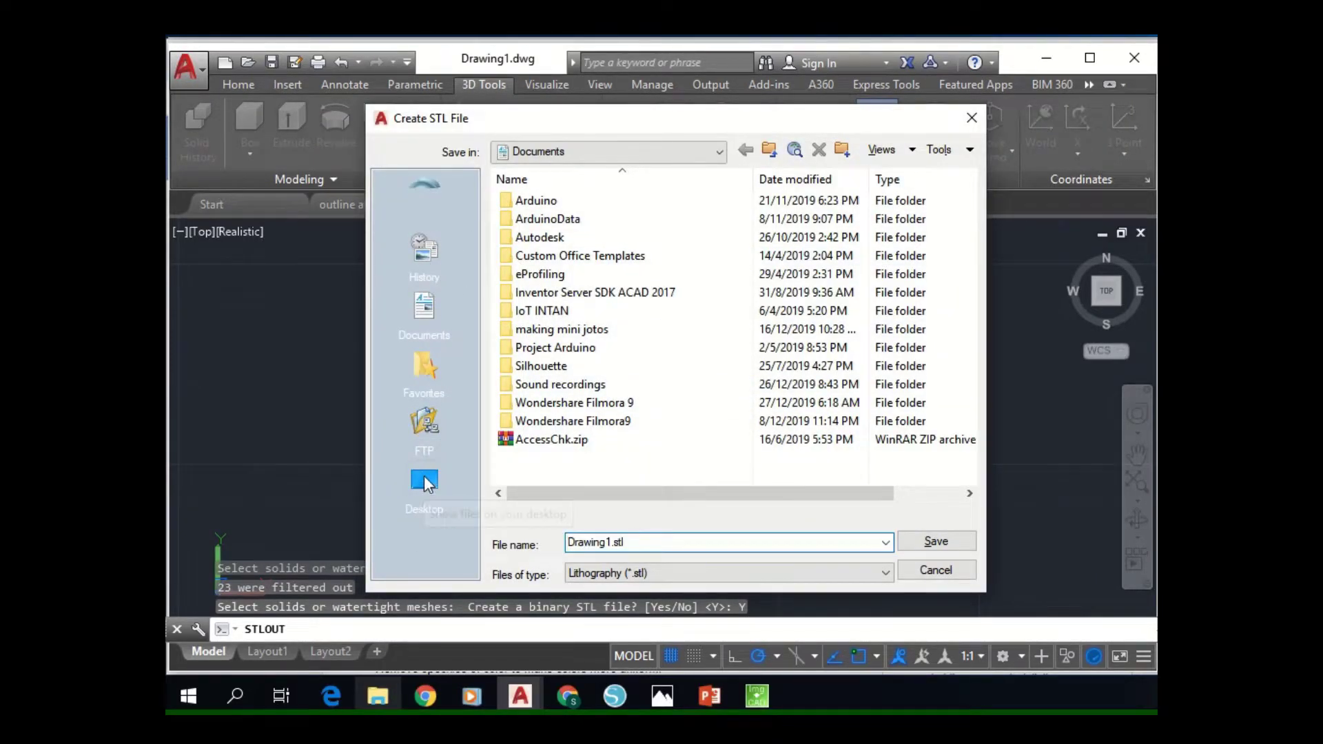
double_click(611, 543)
key("Home")
key("Delete")
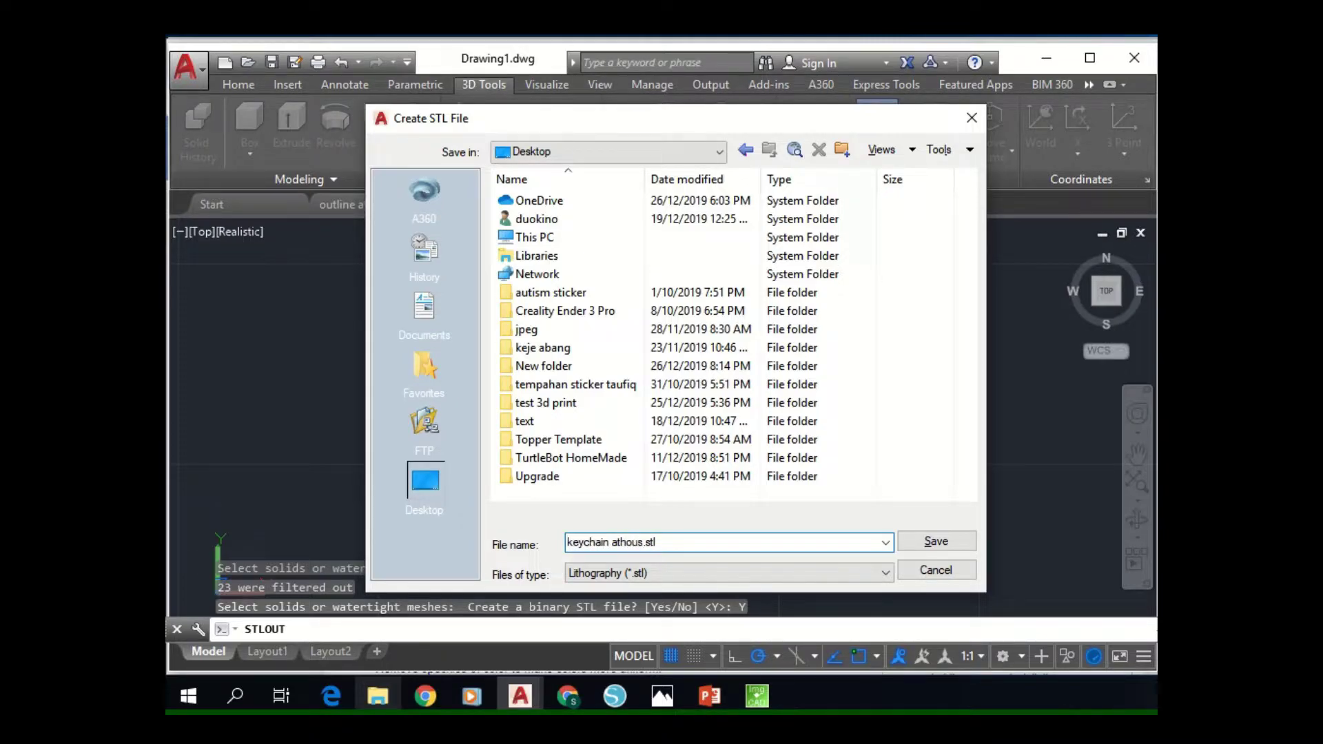
Save keychain athous.stl, then open it from the Desktop in Print 3D, accepting its units.
key("Return")
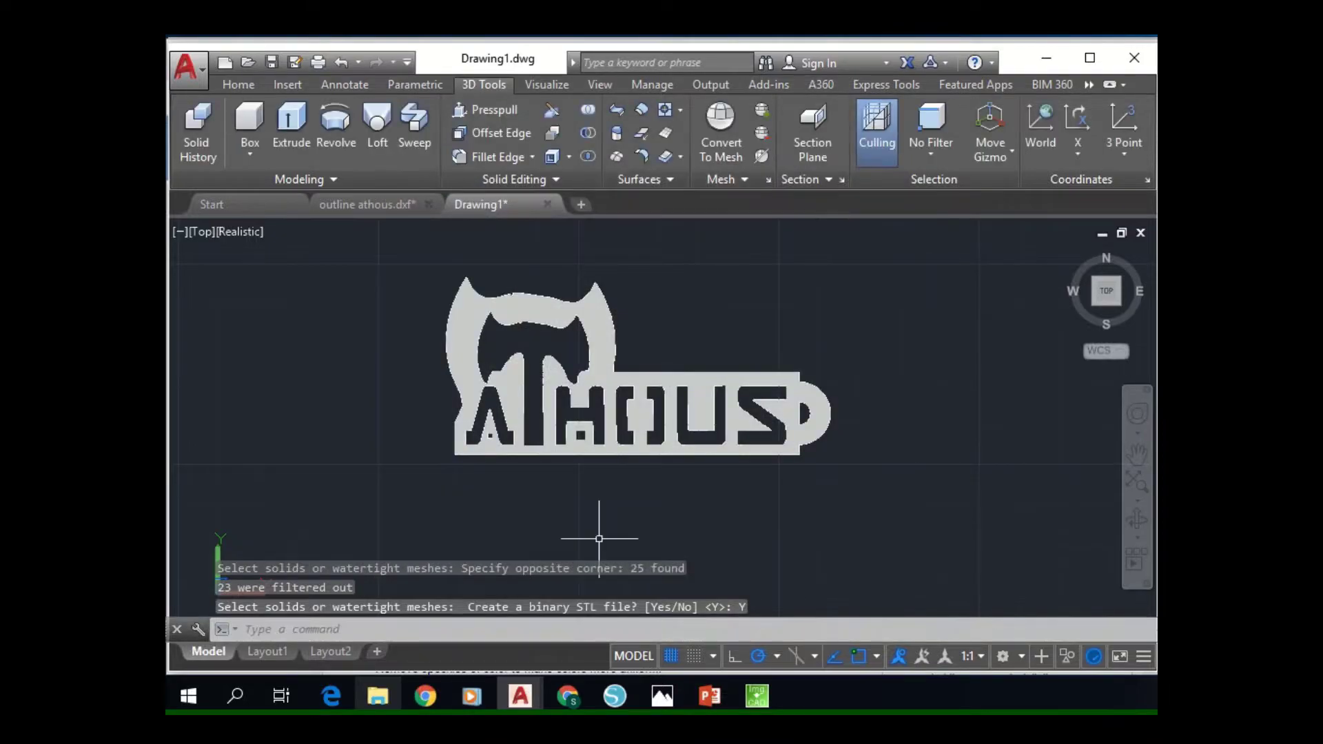
left_click(375, 695)
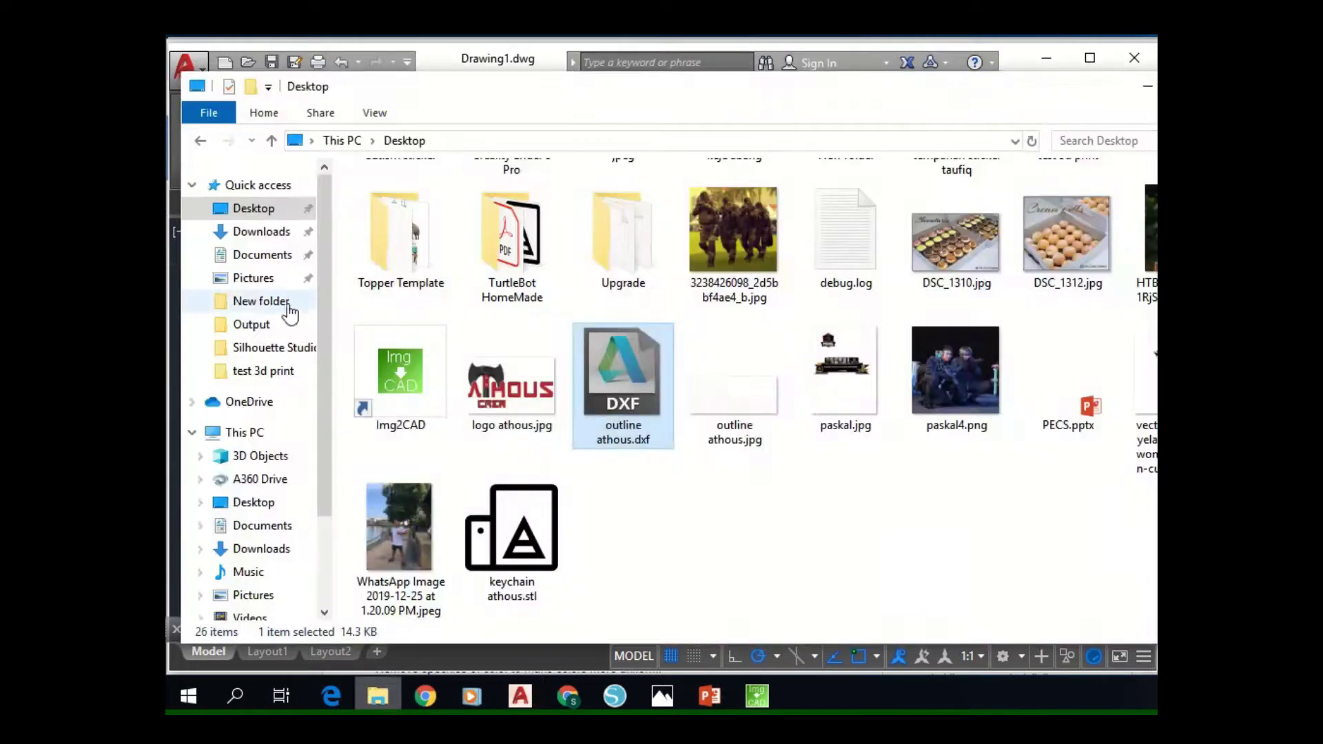
double_click(507, 527)
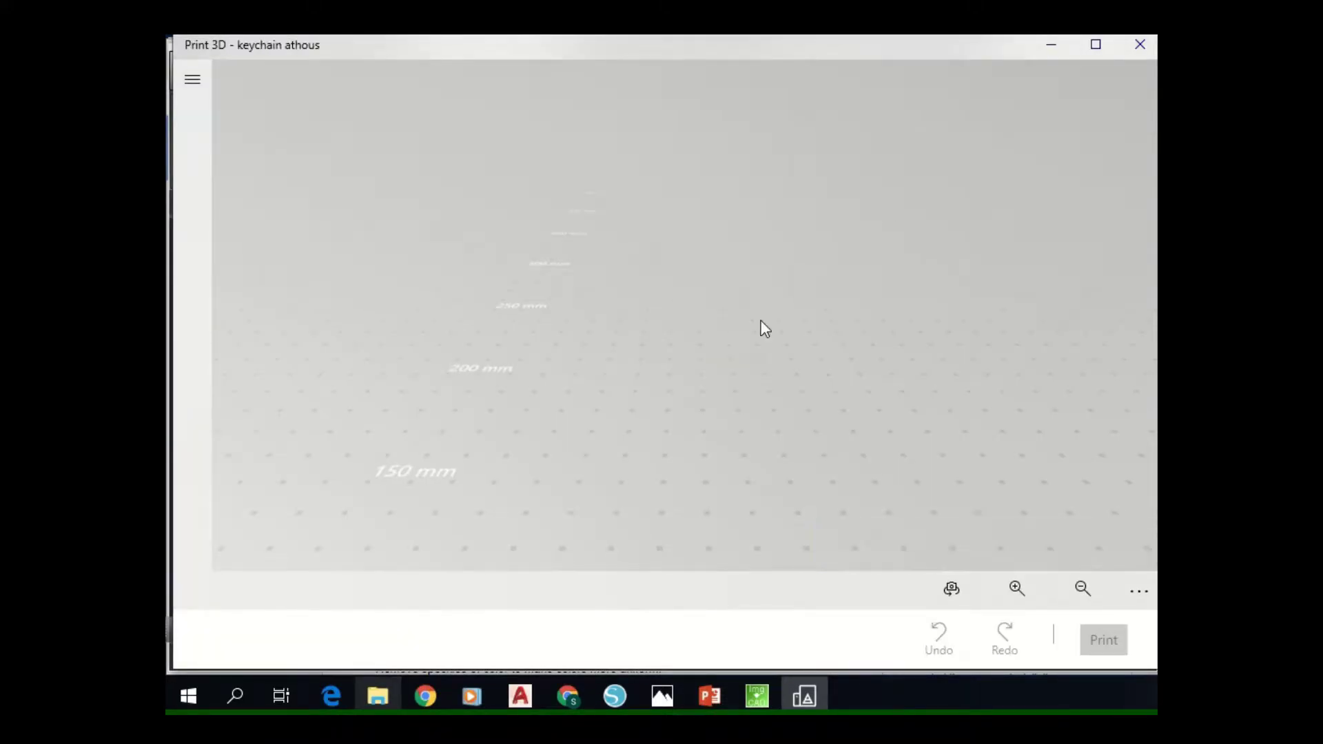
left_click(250, 293)
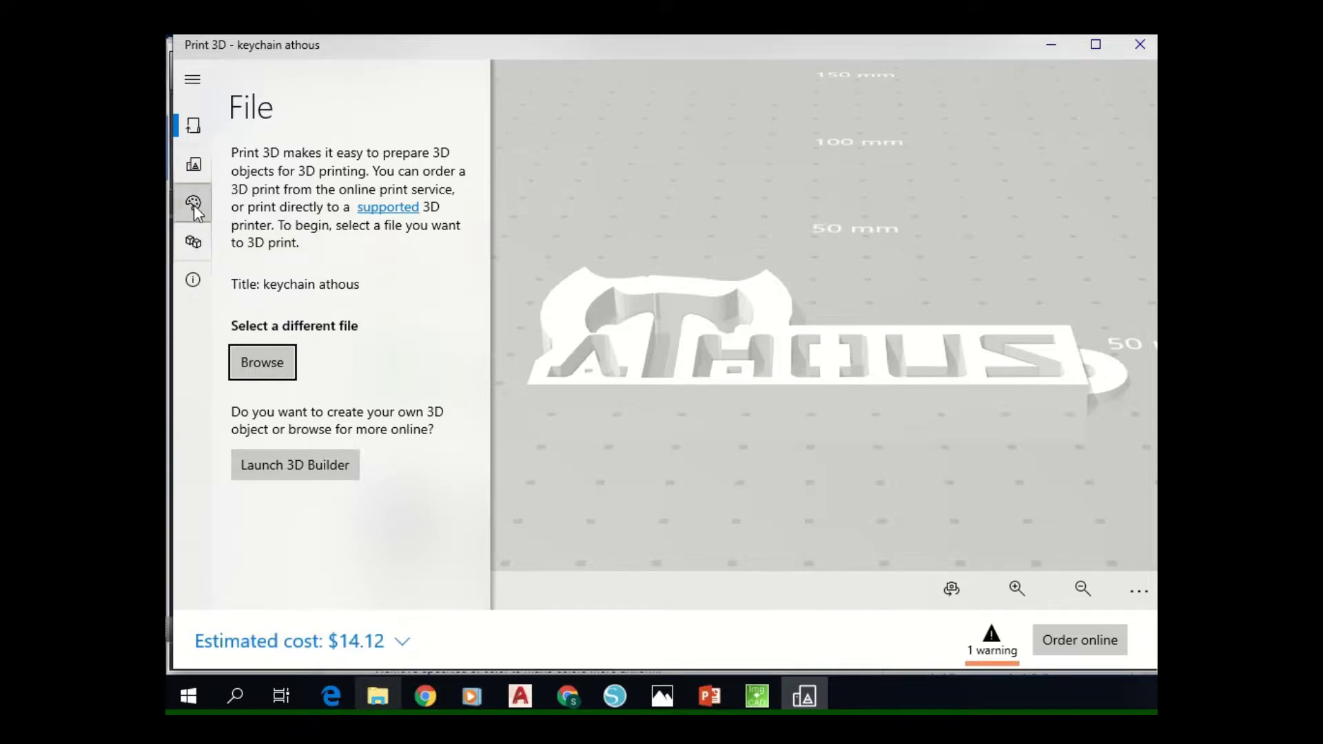
Give the keychain the Polished and Dyed Orange material, then open the Start menu.
left_click(192, 203)
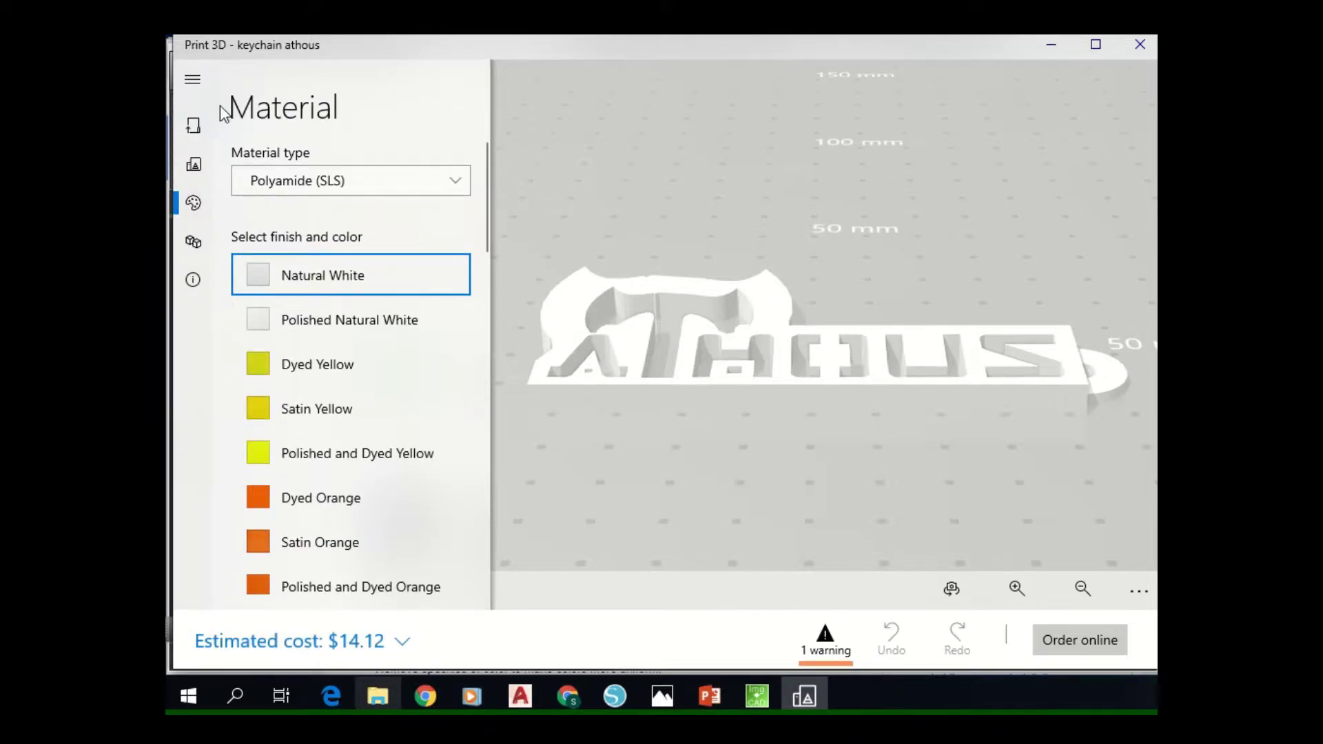
left_click(270, 418)
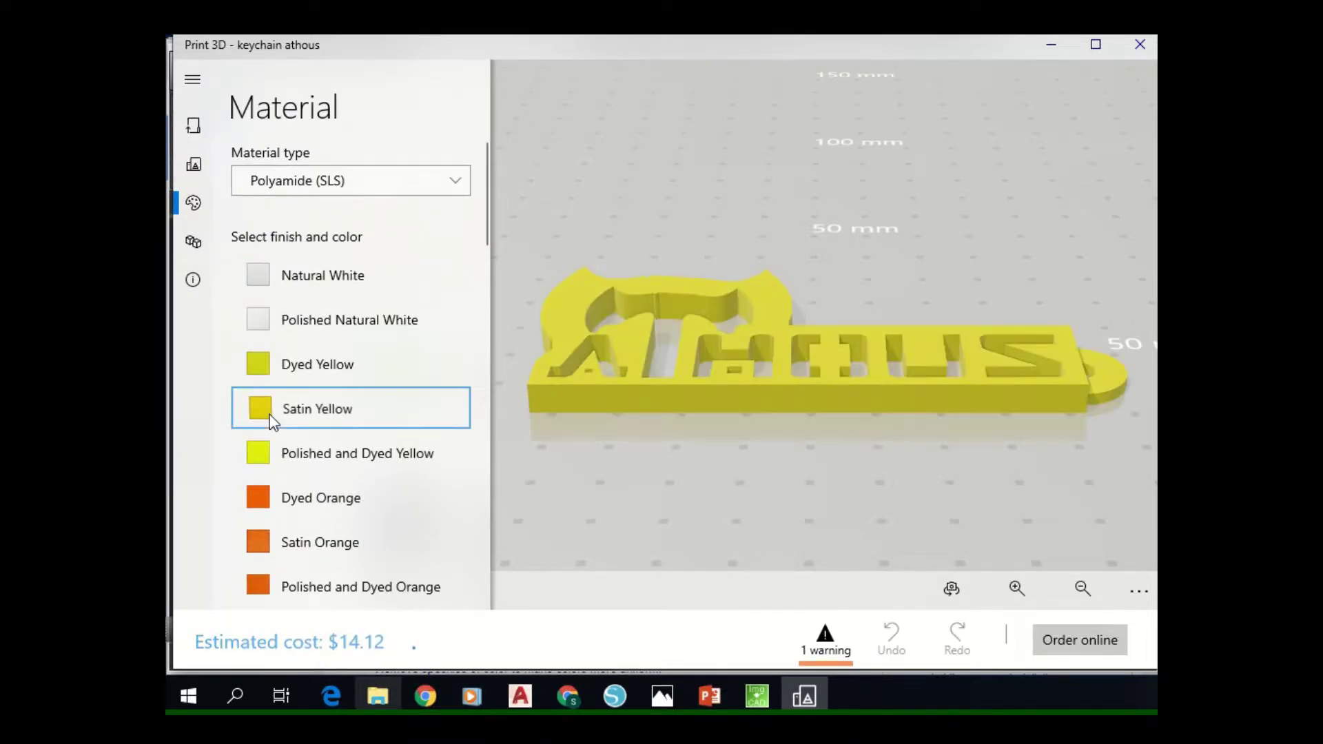
left_click(315, 490)
left_click(322, 547)
scroll(326, 517, "down", 3)
left_click(341, 446)
mouse_move(801, 347)
left_mouse_down()
mouse_move(783, 424)
mouse_move(829, 467)
mouse_move(859, 425)
left_mouse_up()
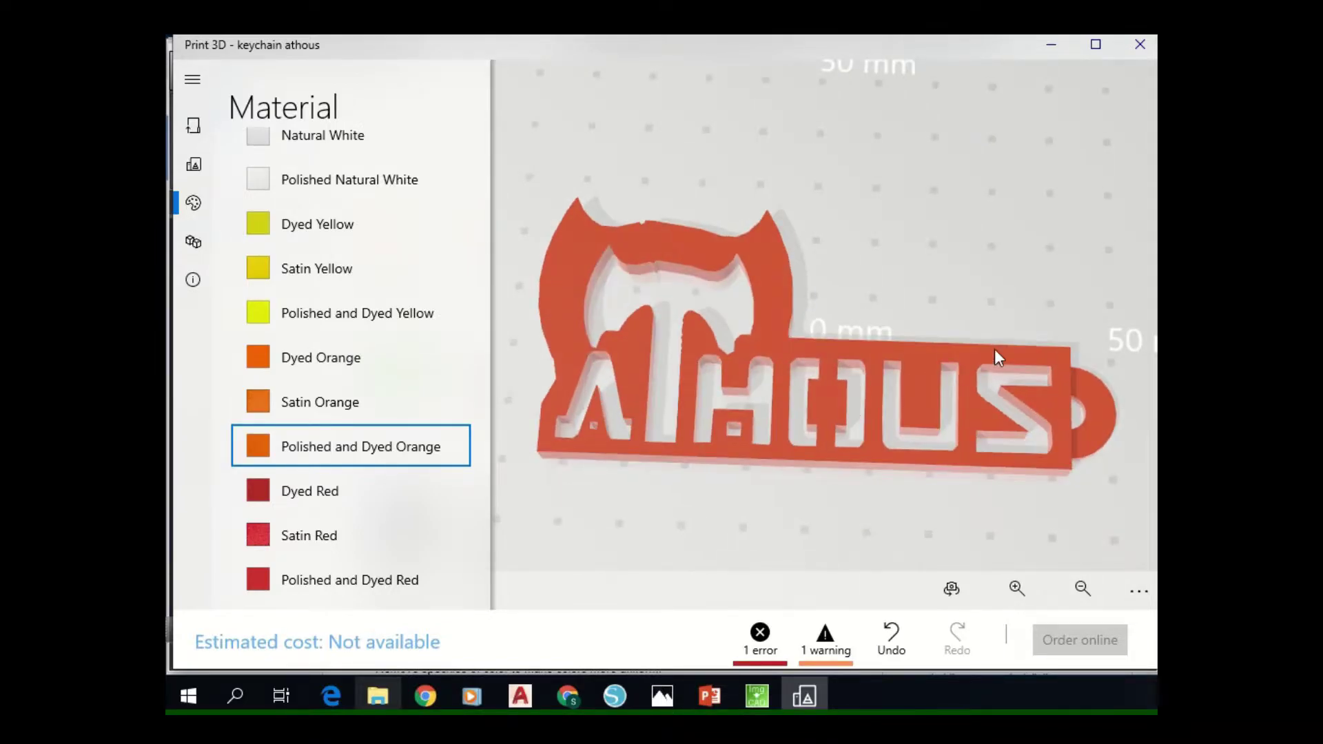
left_click(172, 708)
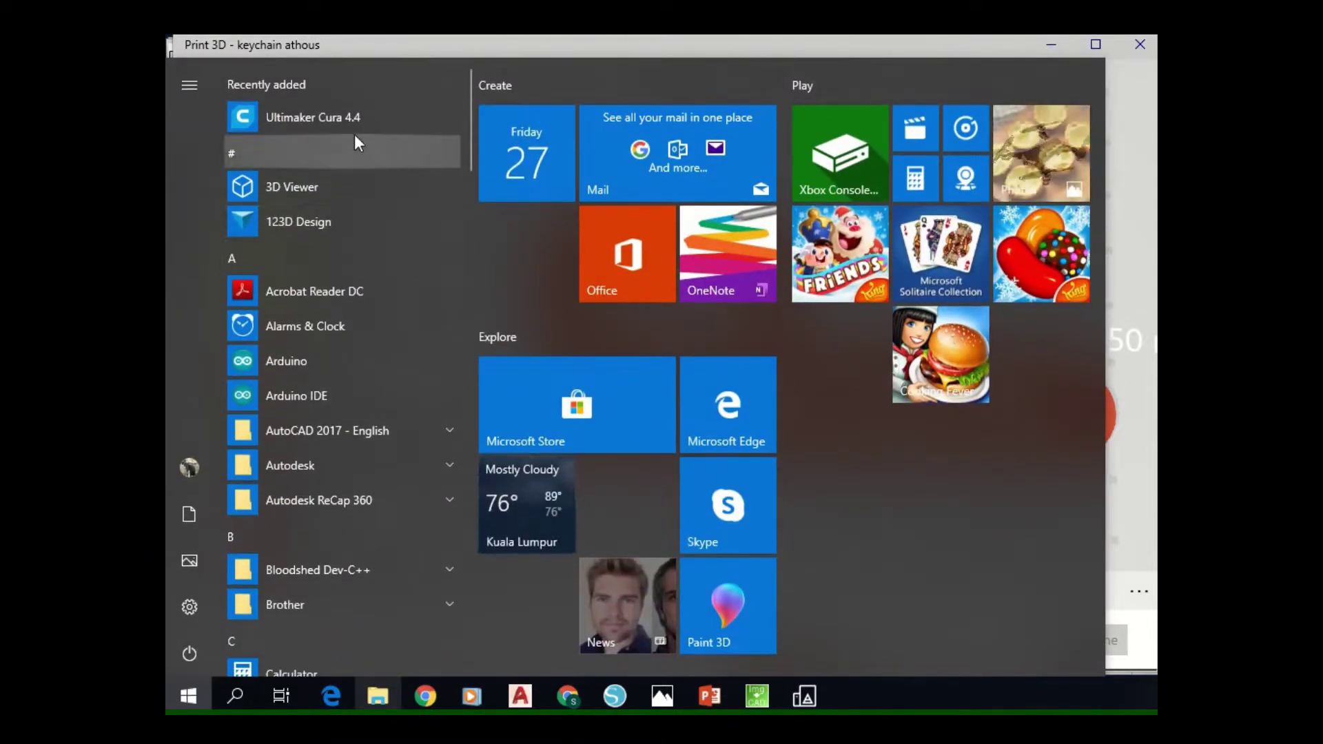
left_click(361, 112)
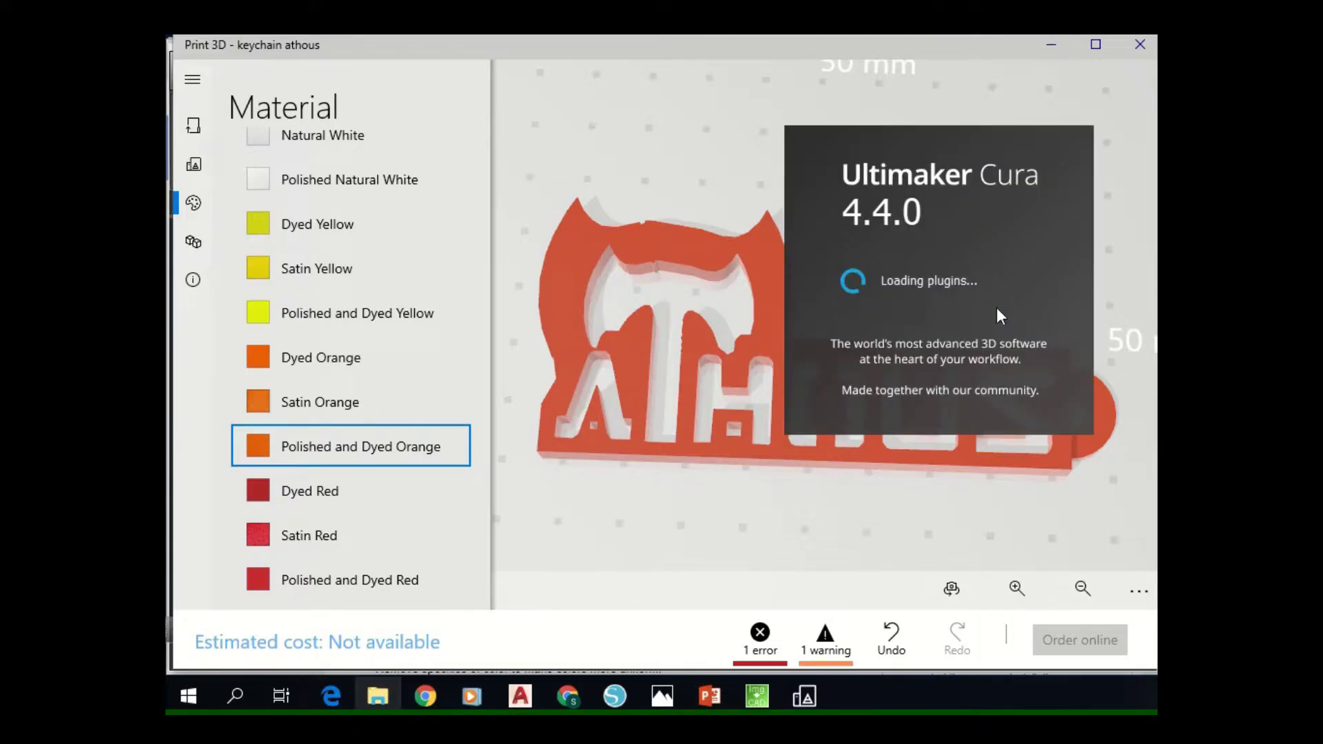
left_click(854, 696)
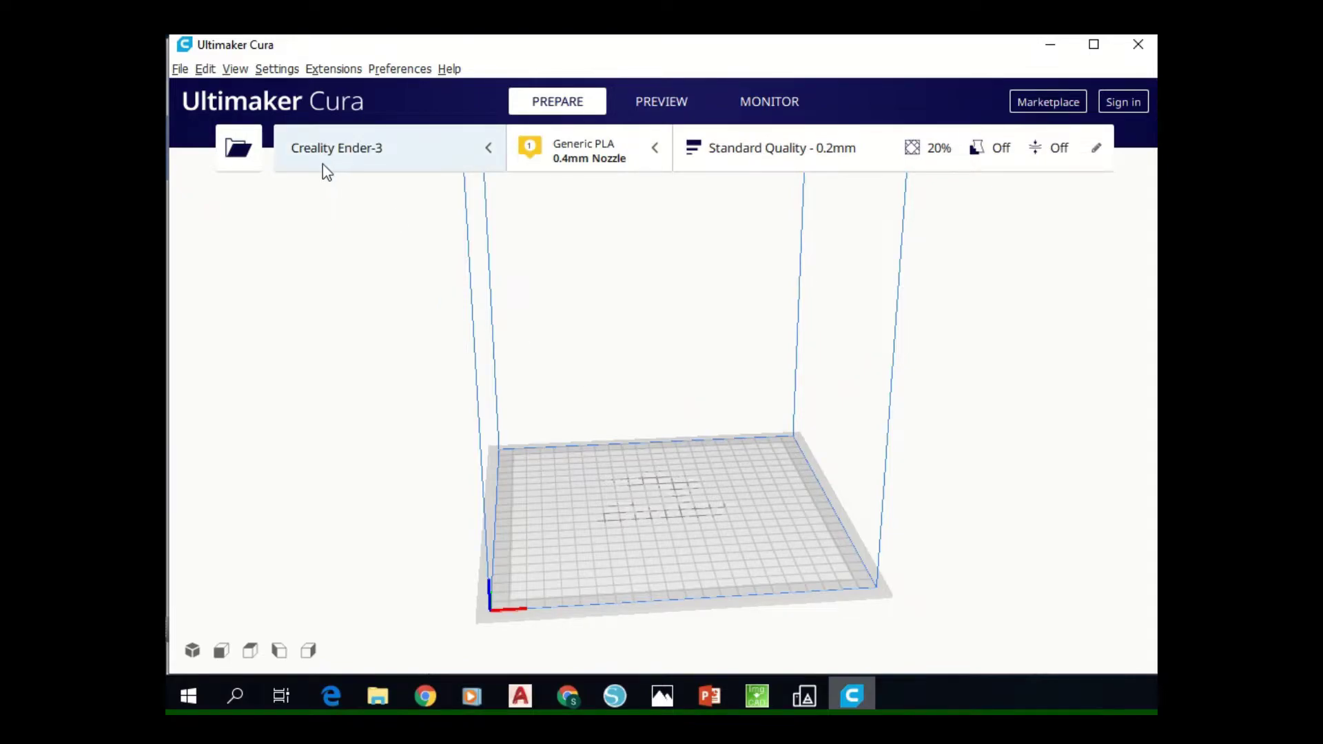
left_click(367, 162)
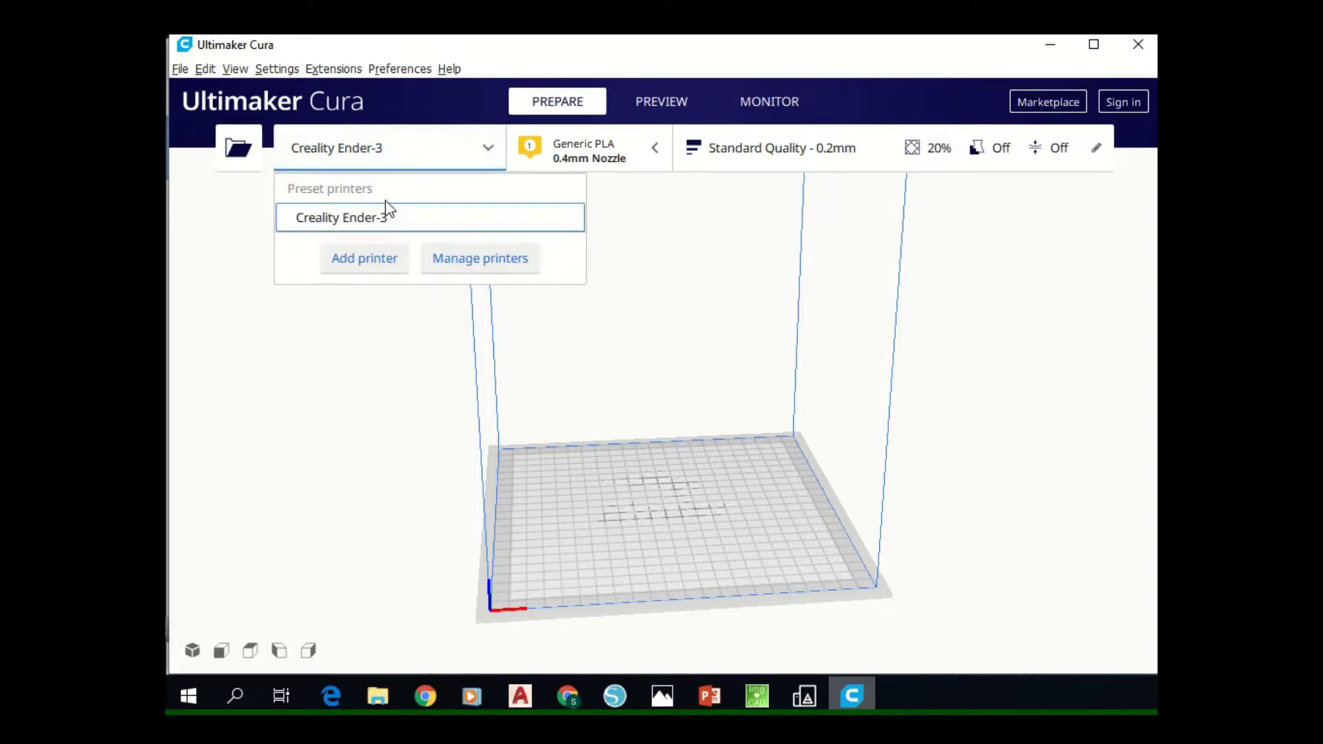
left_click(306, 435)
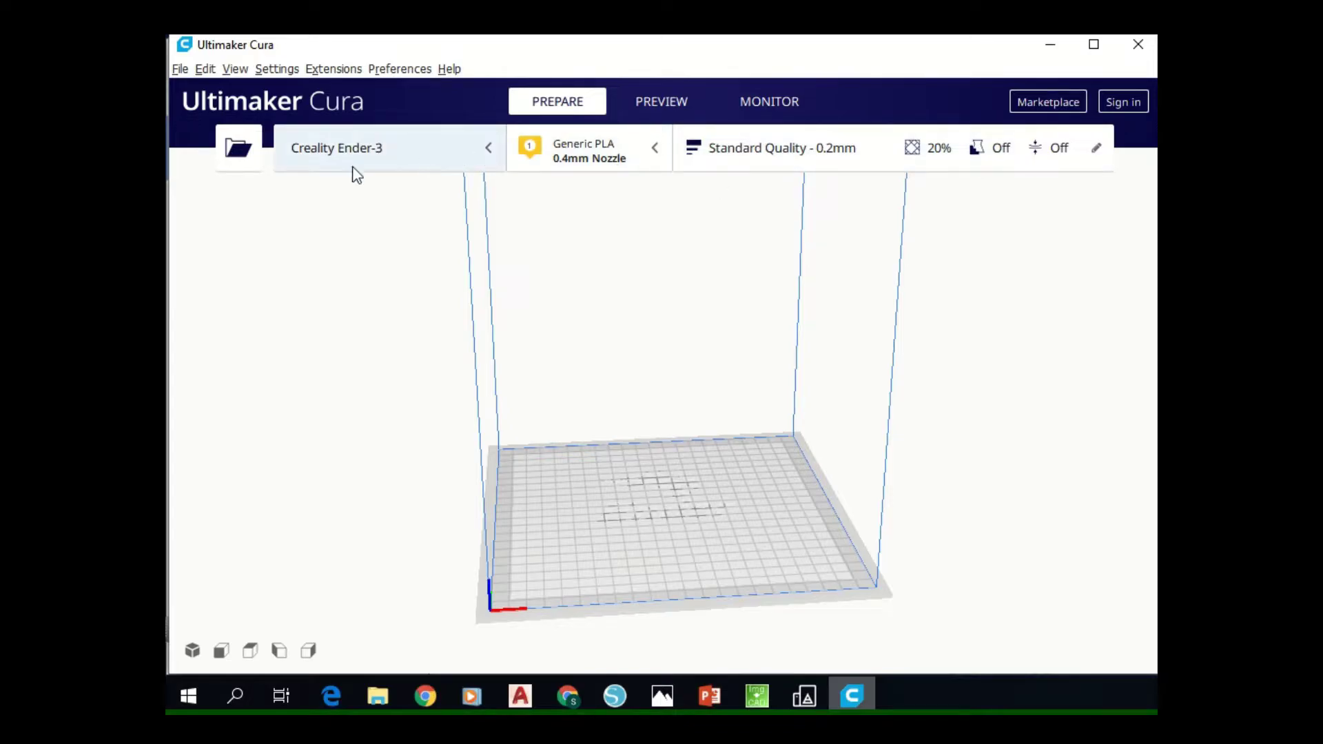
Load keychain athous.stl onto the Cura build plate and select it.
left_click(239, 147)
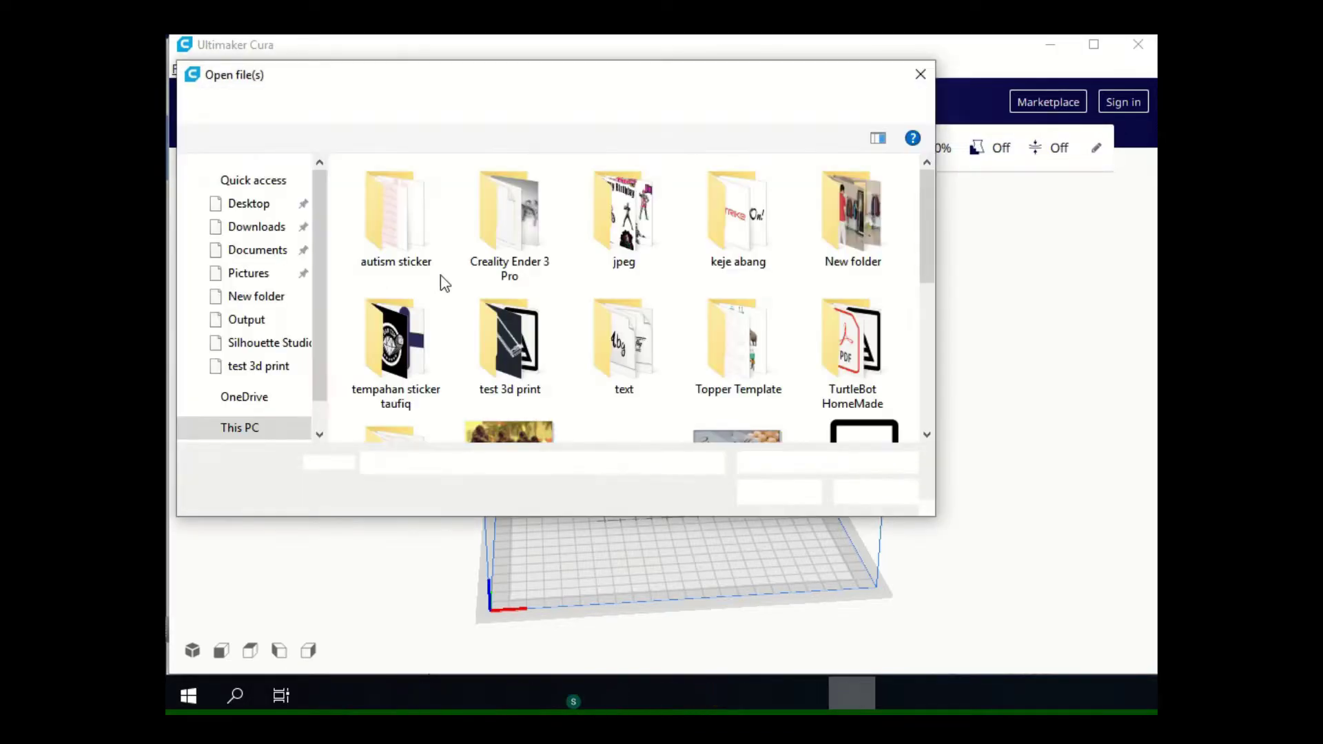
scroll(499, 305, "down", 5)
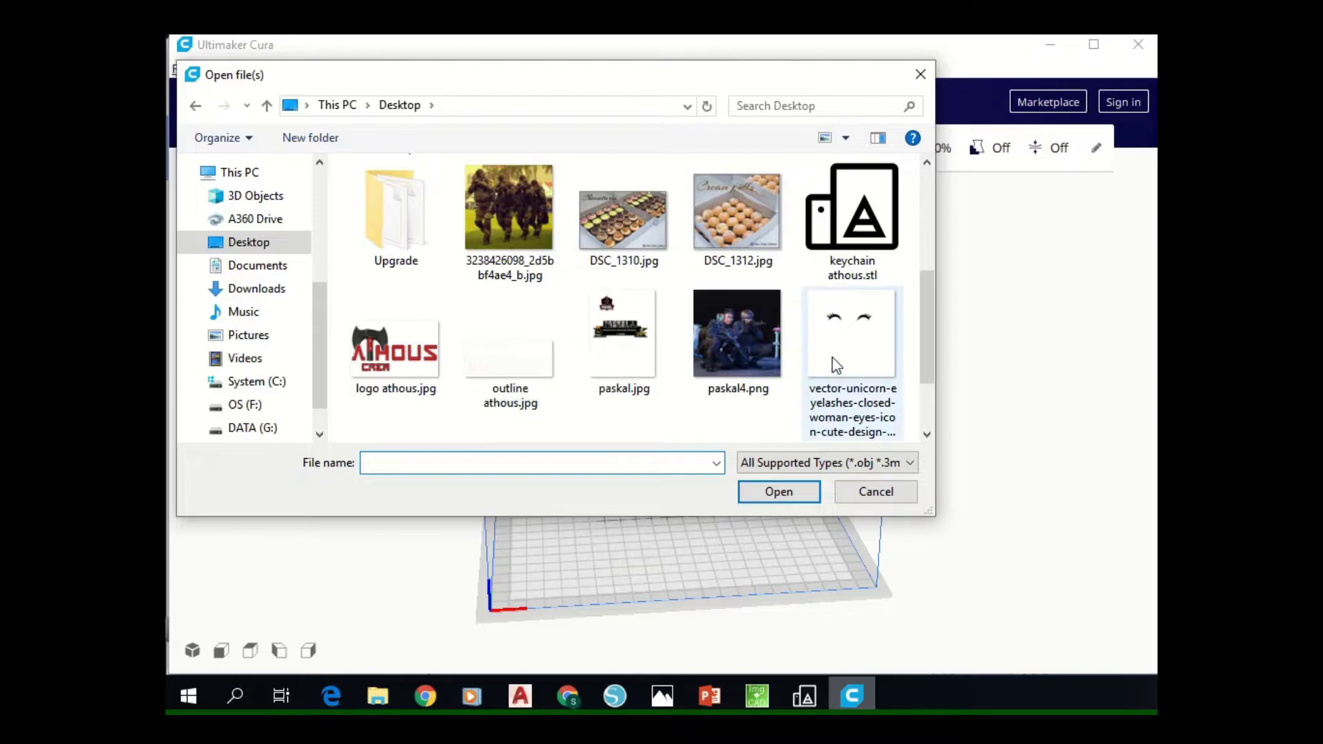
double_click(850, 214)
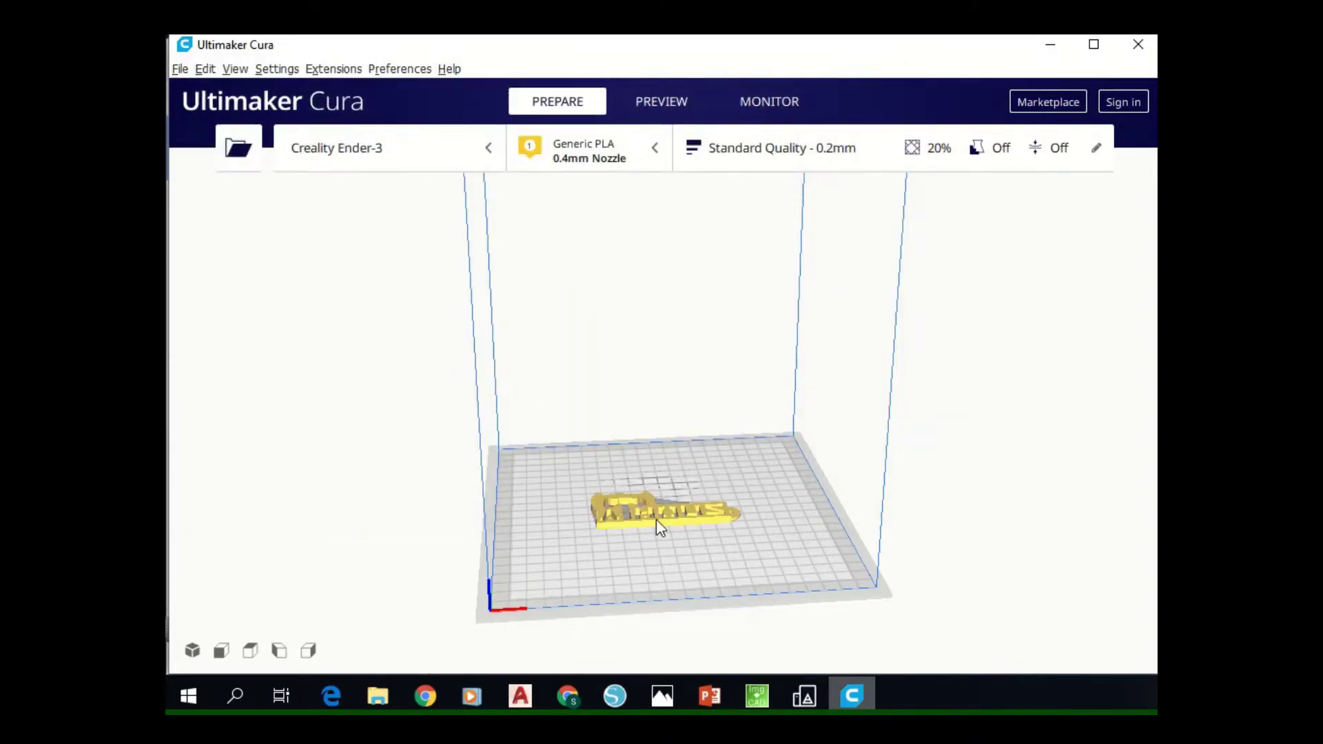
left_click(677, 495)
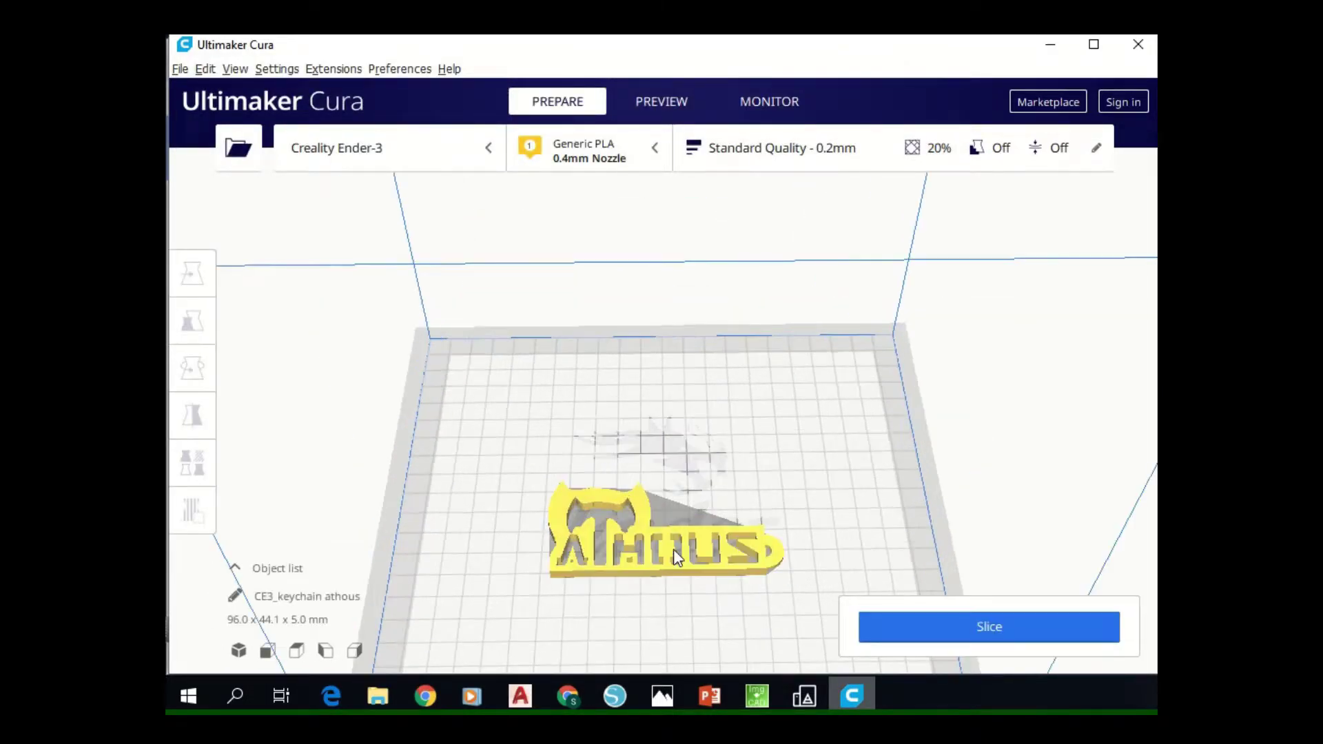
scroll(619, 414, "up", 3)
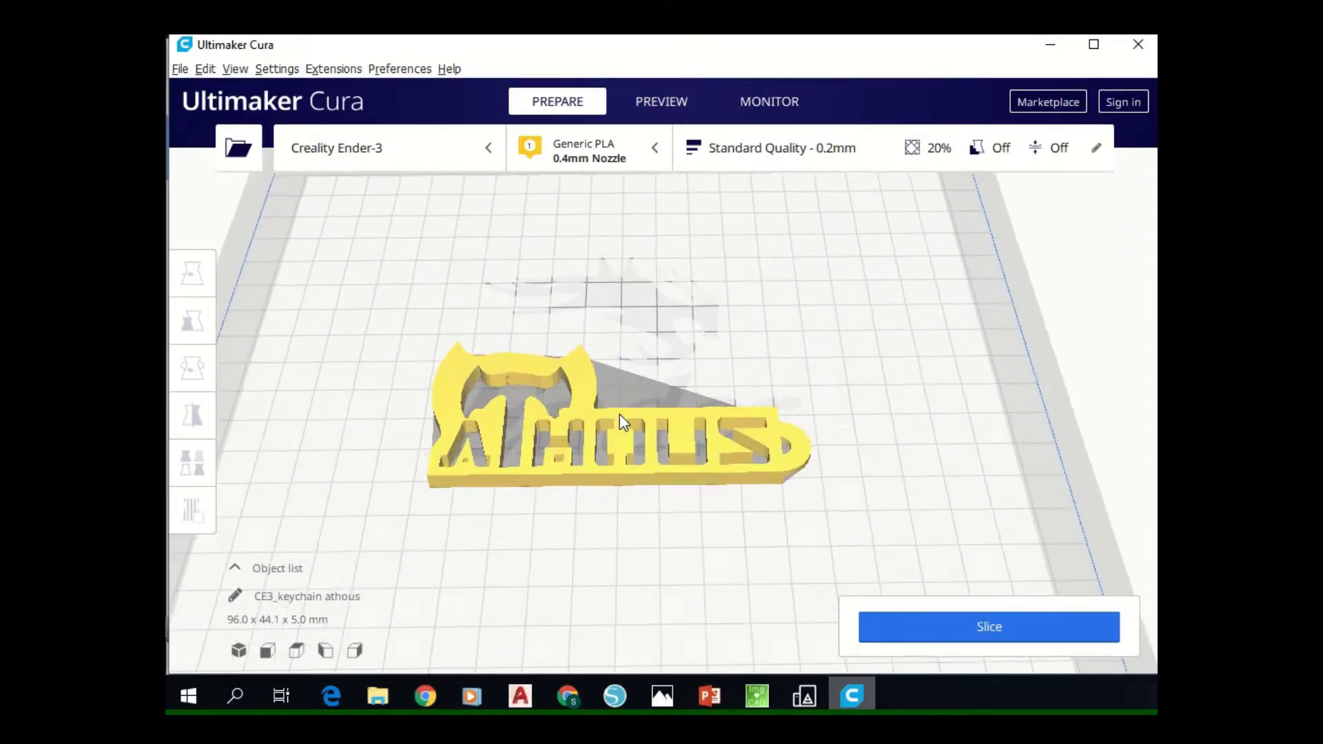
left_click(597, 412)
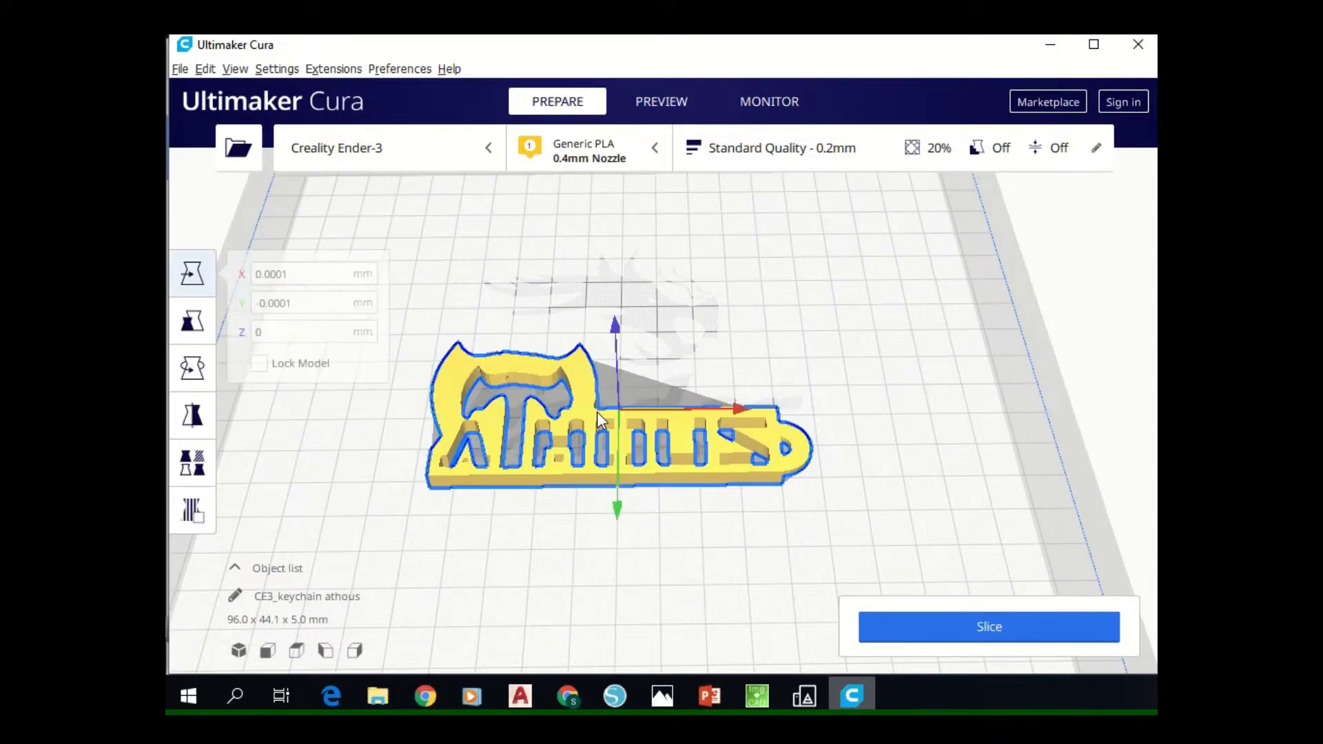
Rotate the keychain 90° around the vertical axis.
left_click(193, 368)
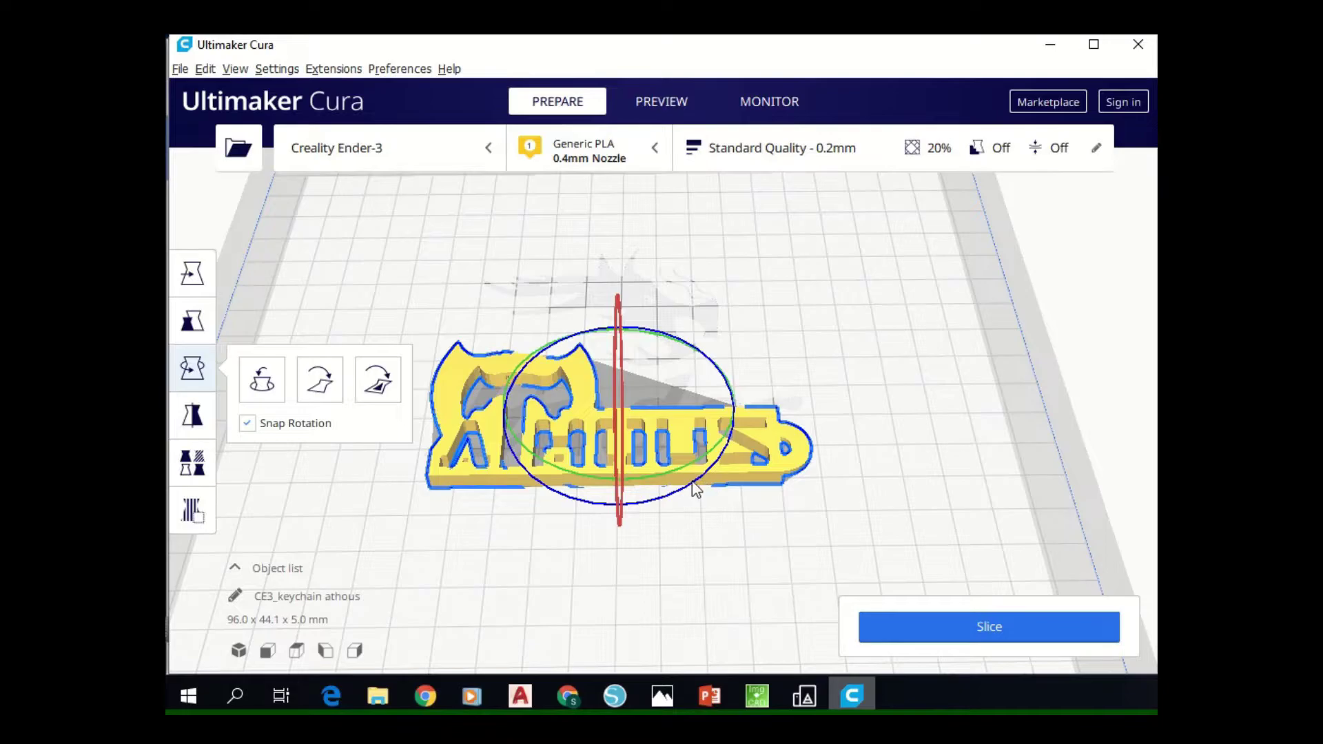
left_click_drag(693, 490, 672, 240)
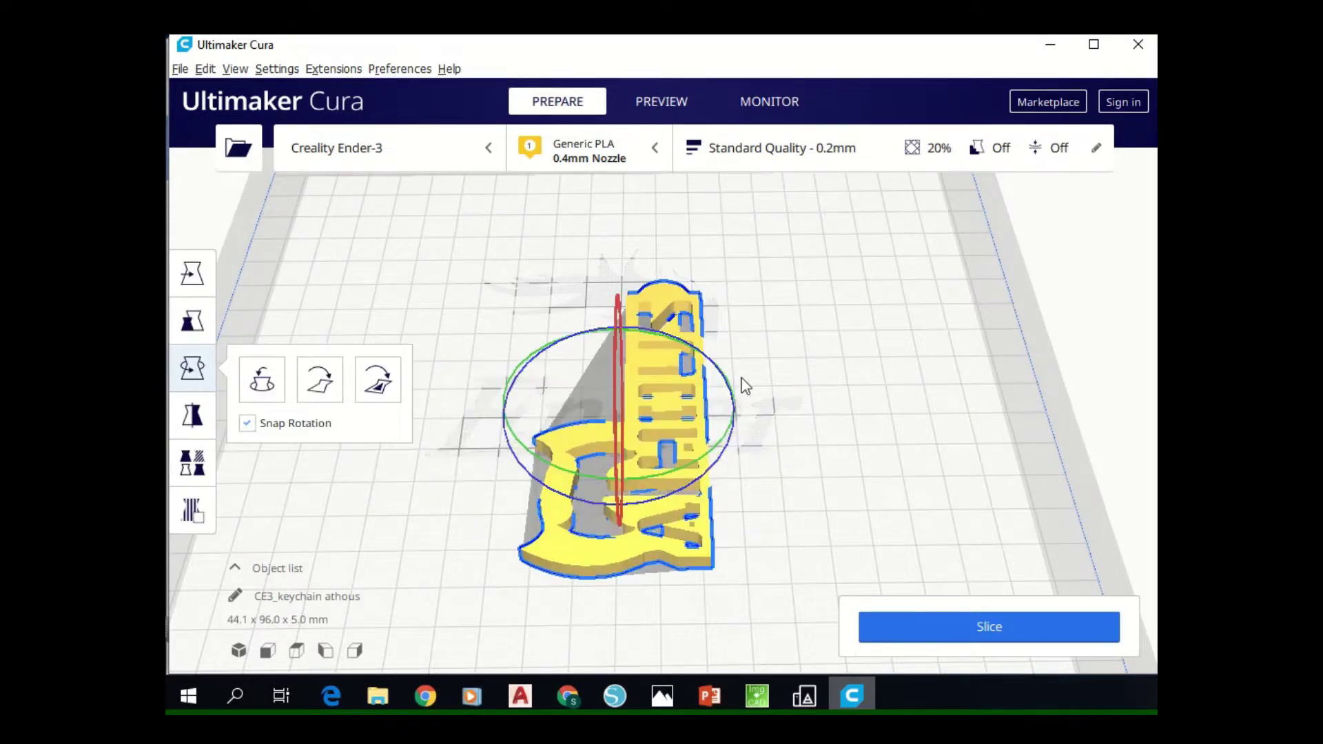
left_click(730, 539)
right_click_drag(730, 539, 673, 527)
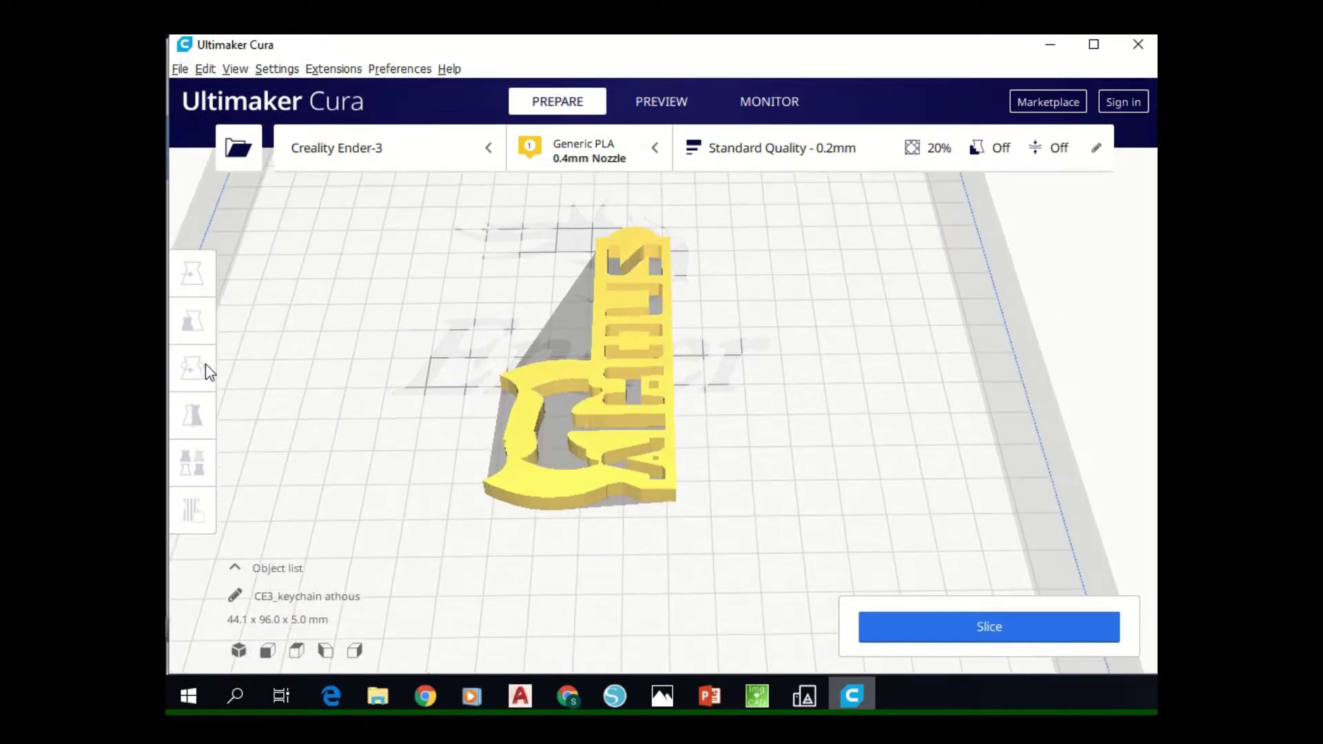
Centre the keychain by setting its Move X and Y positions to 0.
left_click(616, 391)
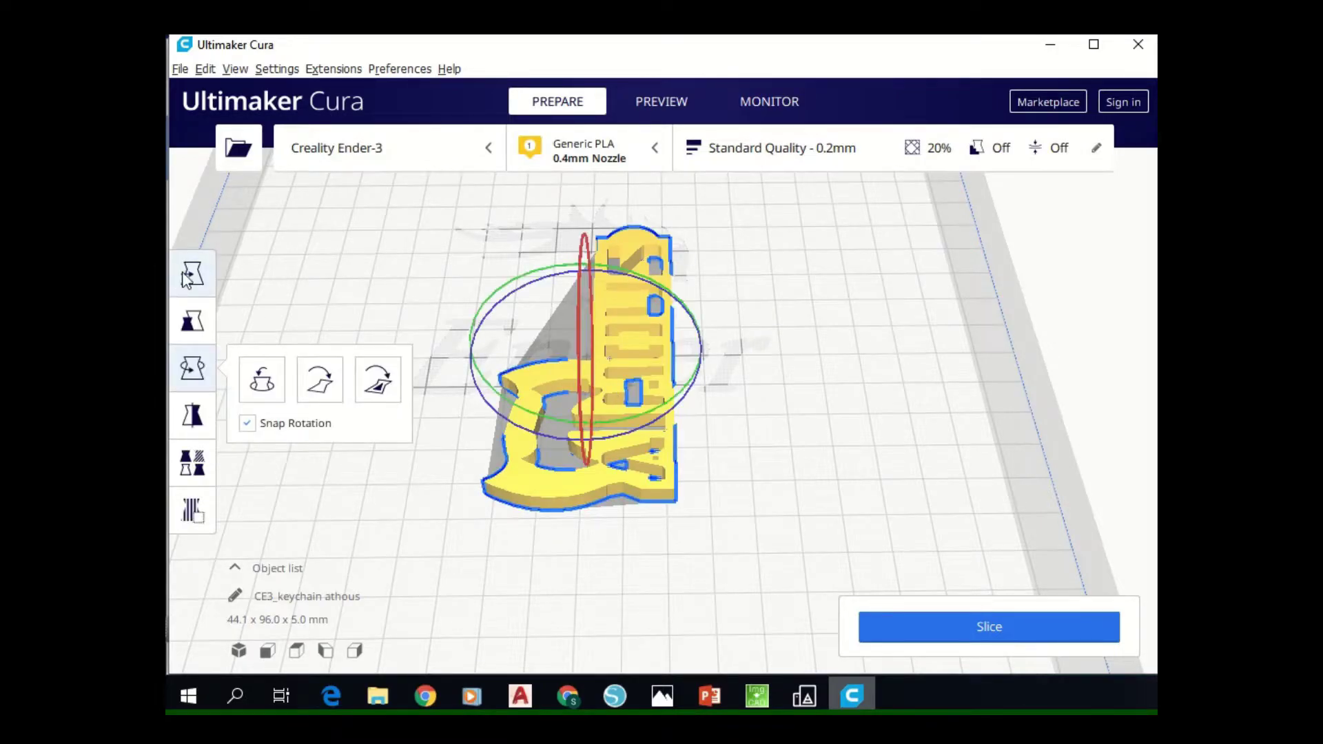
key("t")
left_click(303, 272)
double_click(302, 273)
type("0")
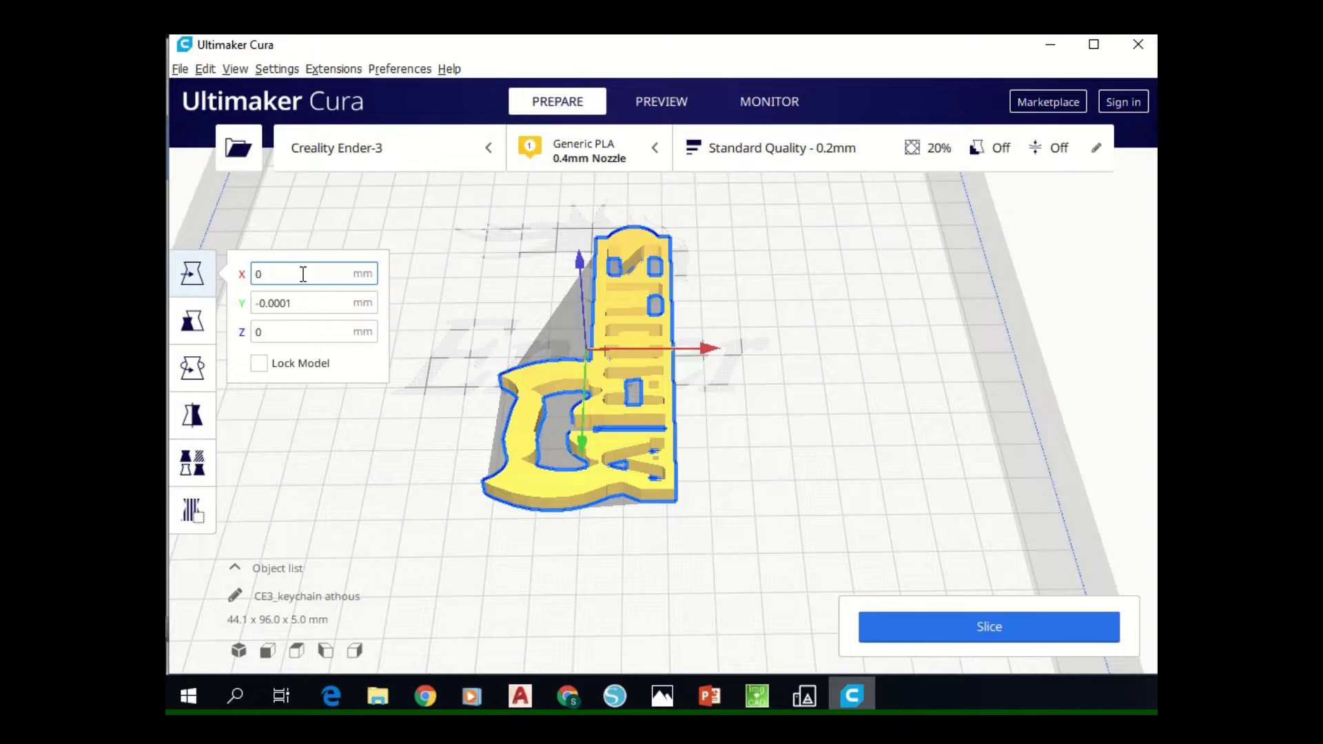
left_click(301, 302)
double_click(302, 301)
type("0")
left_click(900, 404)
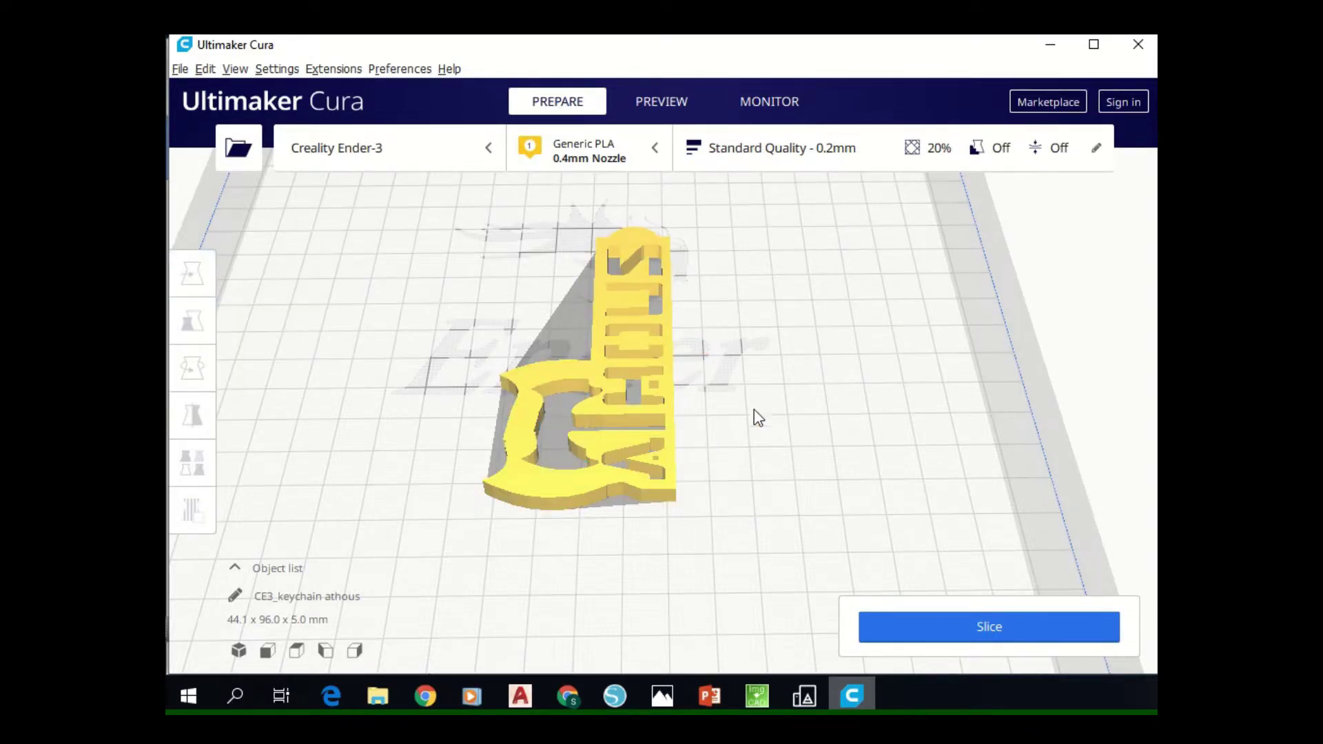
Change the job name prefix from CE3 to PLA, giving PLA_keychain athous.
right_click_drag(760, 415, 464, 503)
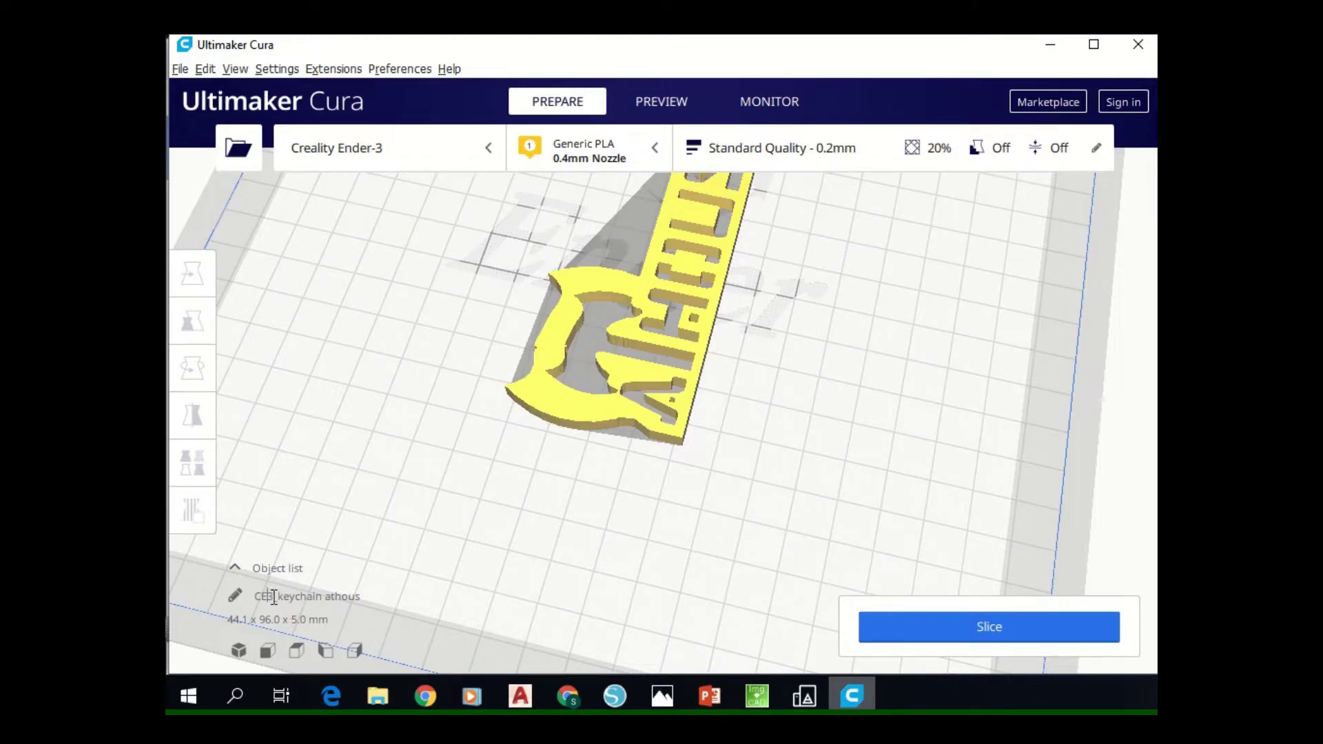
key("BackSpace")
key("BackSpace")
key("BackSpace")
type("PLA")
mouse_move(747, 390)
right_mouse_down()
mouse_move(583, 437)
mouse_move(848, 497)
right_mouse_up()
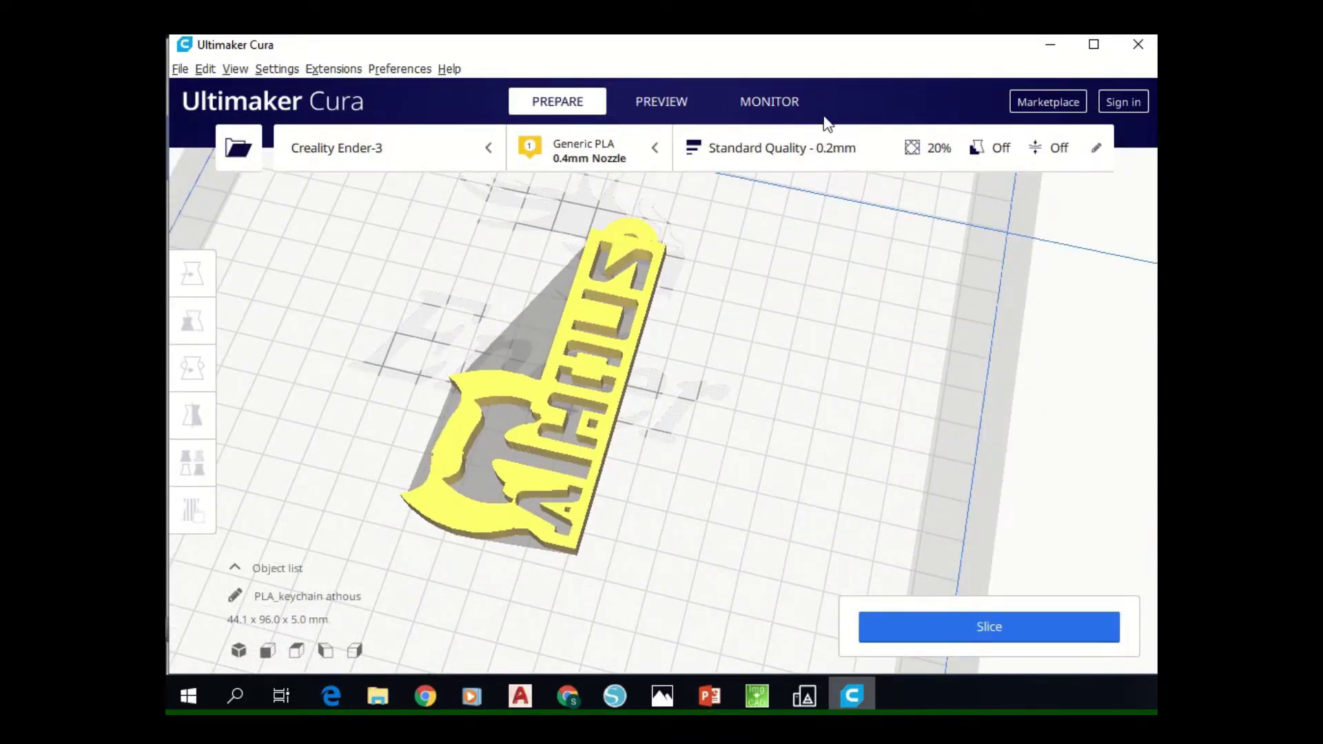
Review the Standard Quality 0.2 mm, 20% infill settings, then slice the keychain.
left_click(830, 150)
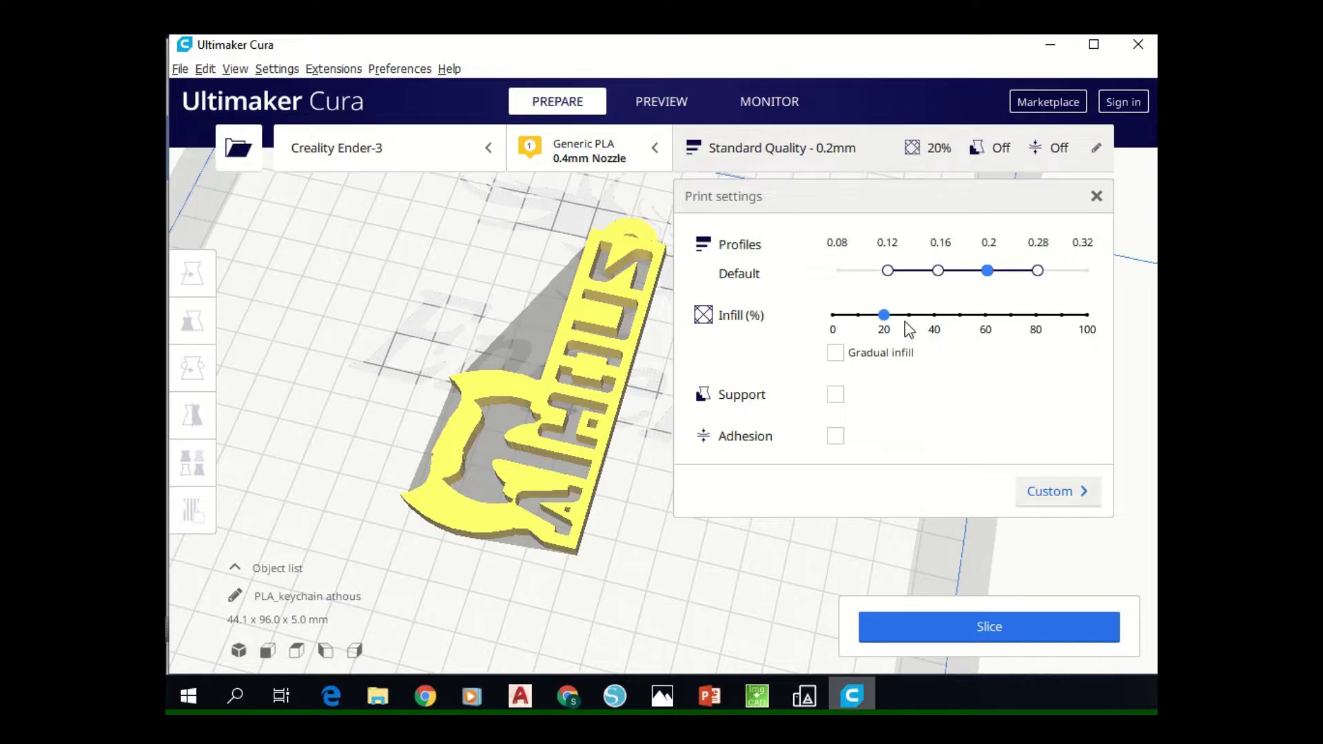
left_click(779, 152)
left_click(982, 631)
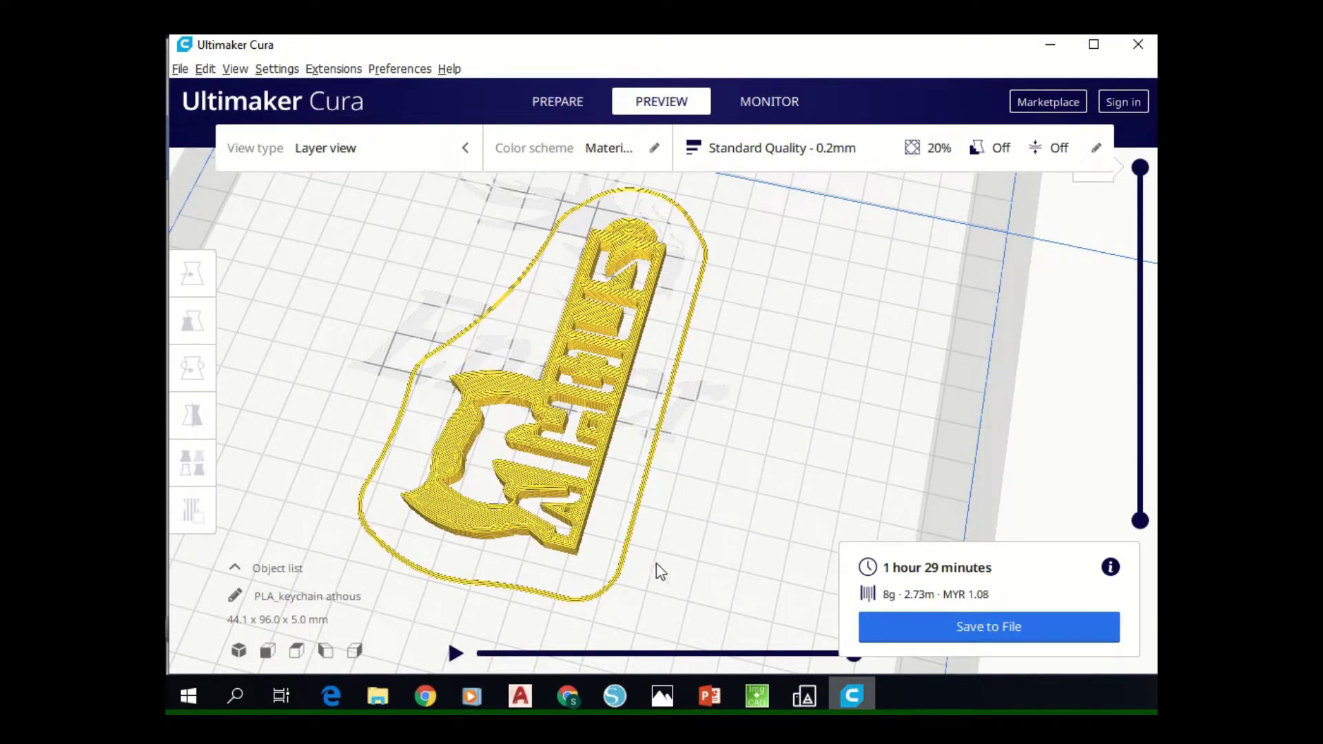
Orbit the sliced keychain, show only the lowest layers, and simulate the first layer's toolpath.
mouse_move(657, 564)
right_mouse_down()
mouse_move(561, 539)
mouse_move(600, 531)
right_mouse_up()
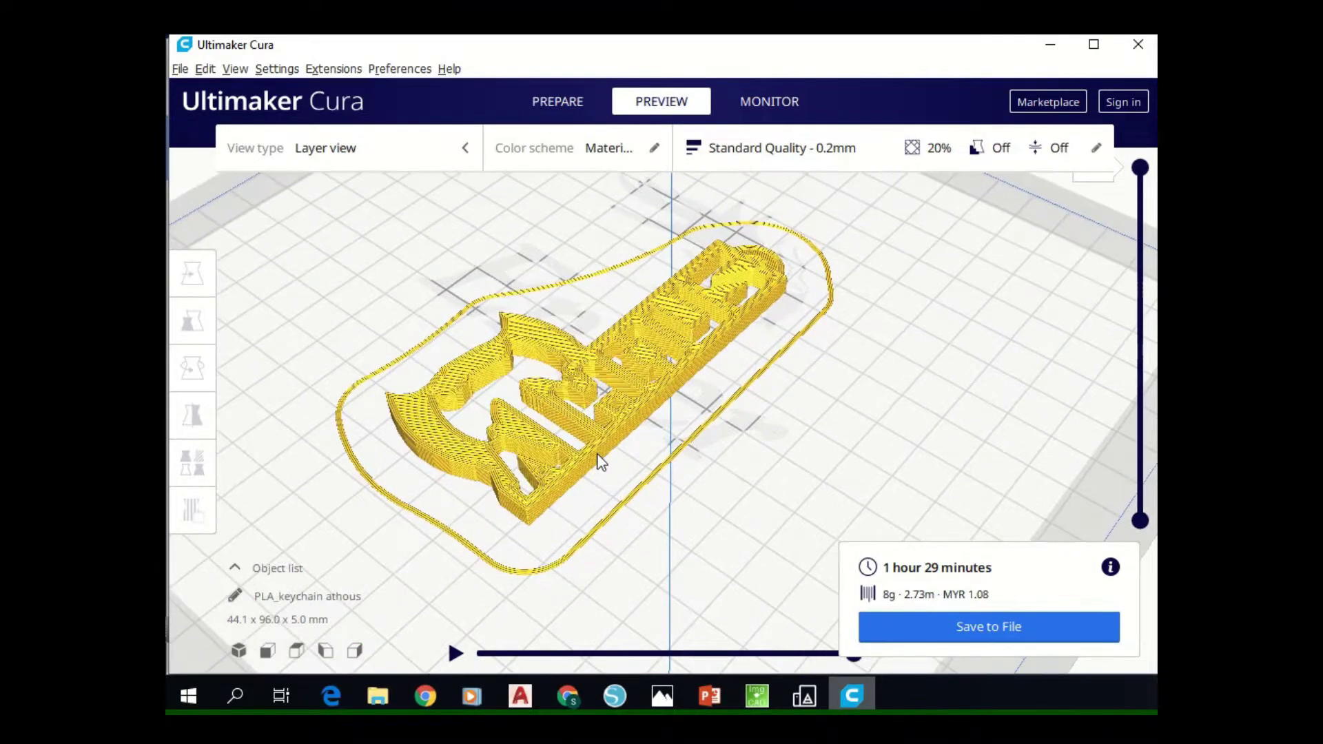
mouse_move(1141, 168)
left_mouse_down()
mouse_move(1141, 520)
mouse_move(1149, 468)
mouse_move(1134, 537)
left_mouse_up()
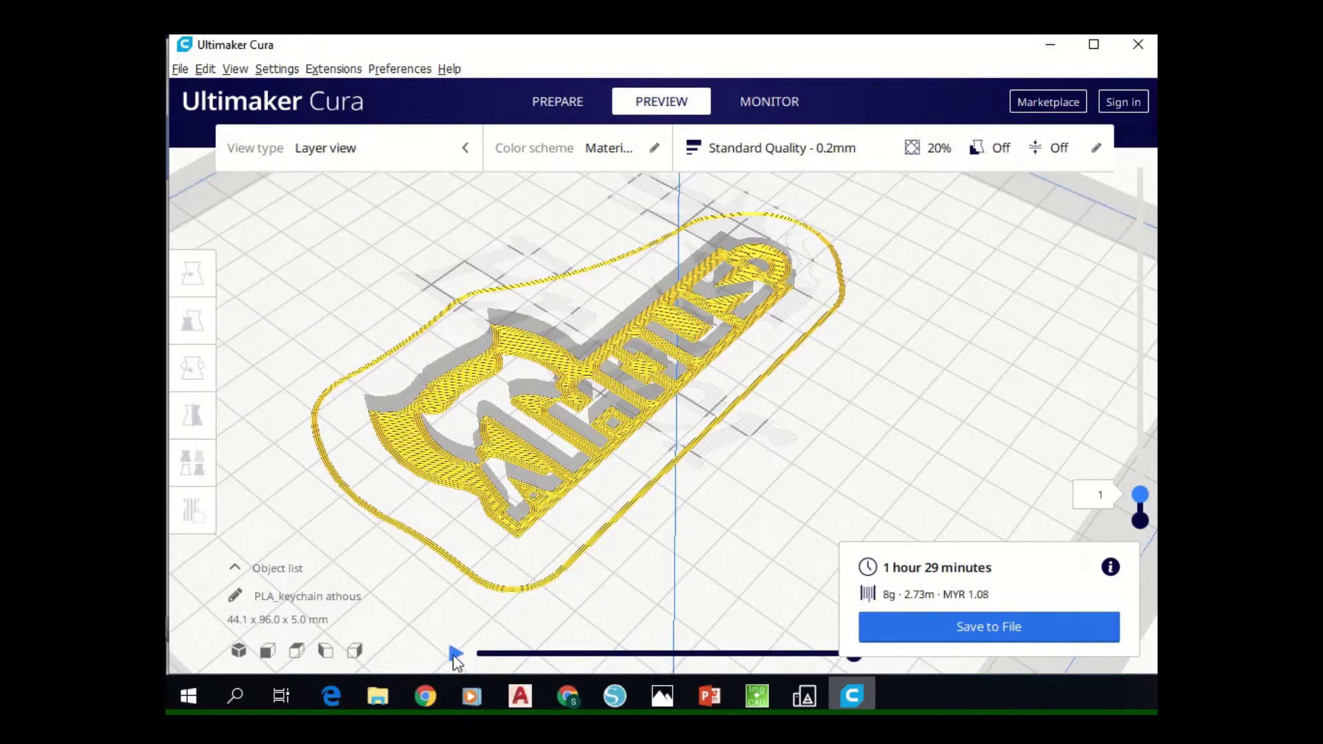
left_click(456, 654)
left_click_drag(474, 654, 875, 664)
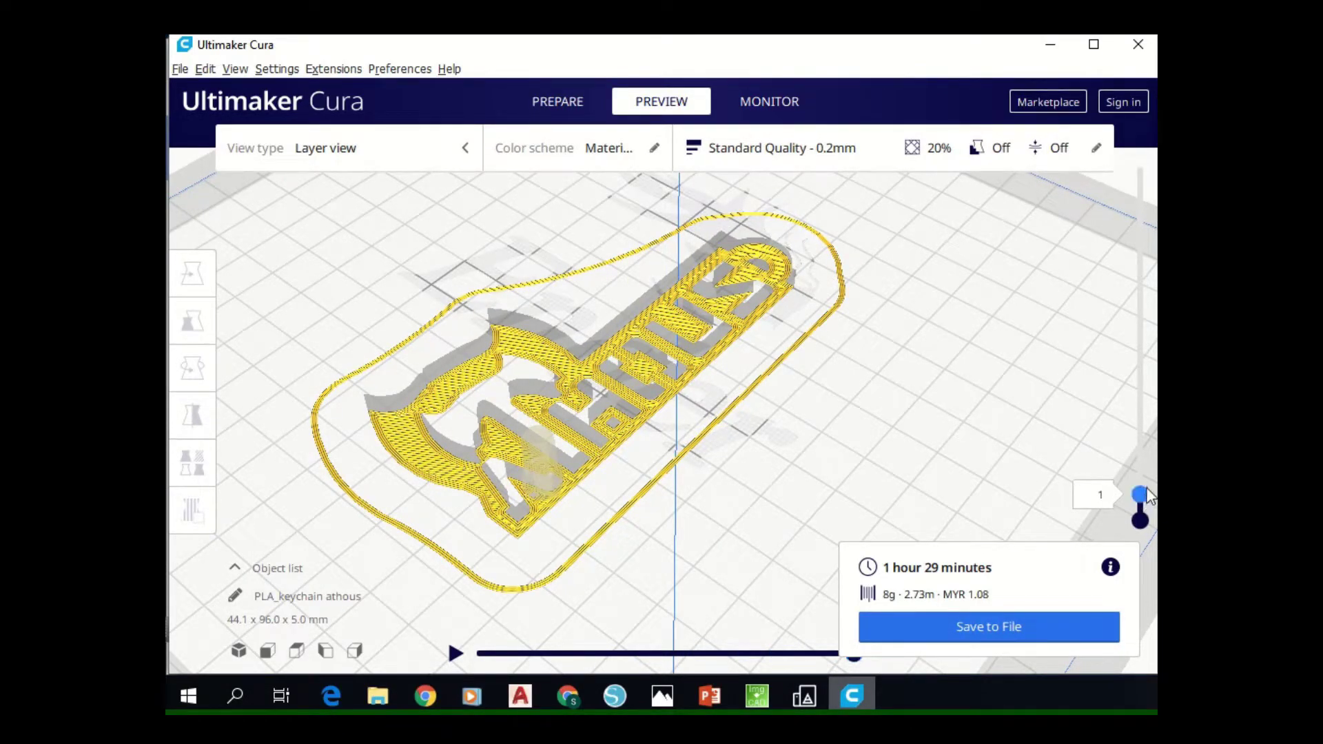
Simulate layer 2, then reveal layers up to 18 and finally the top.
left_click_drag(1141, 495, 1141, 482)
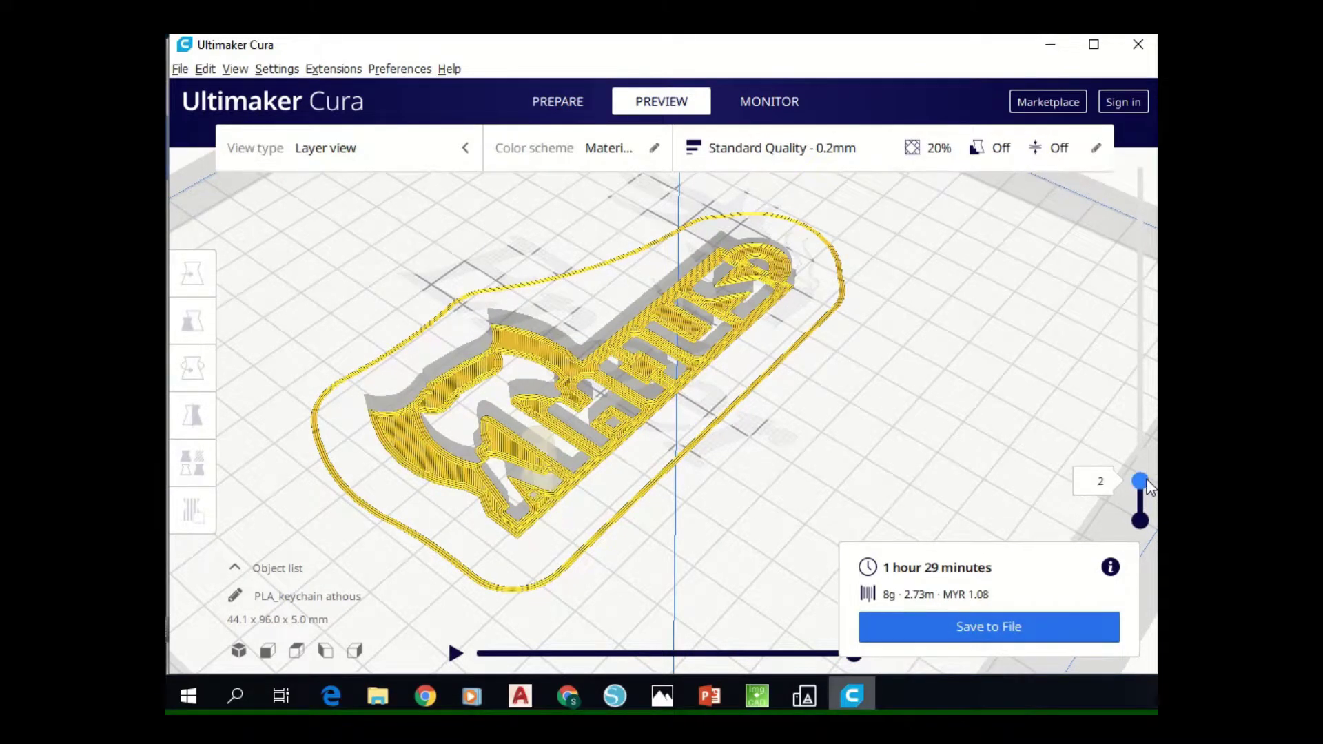
left_click(456, 656)
left_click_drag(549, 656, 872, 646)
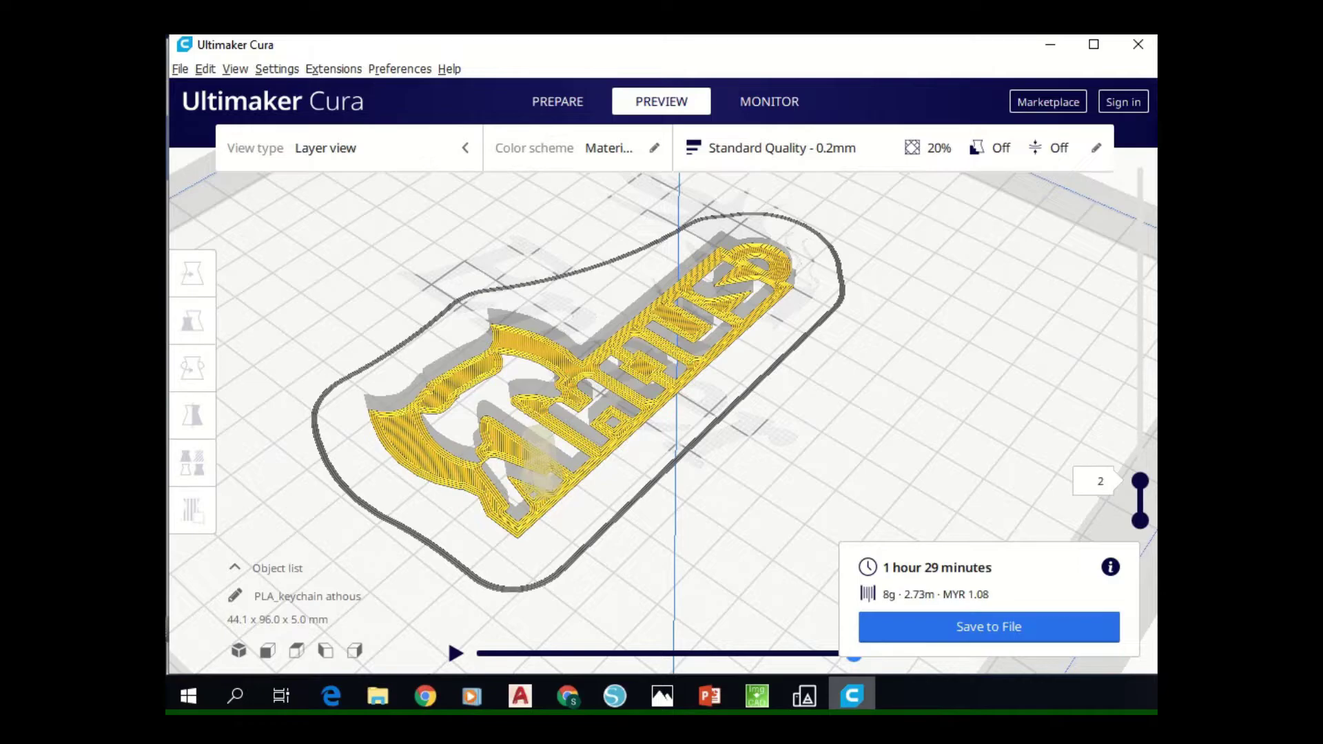
left_click_drag(1141, 481, 1141, 265)
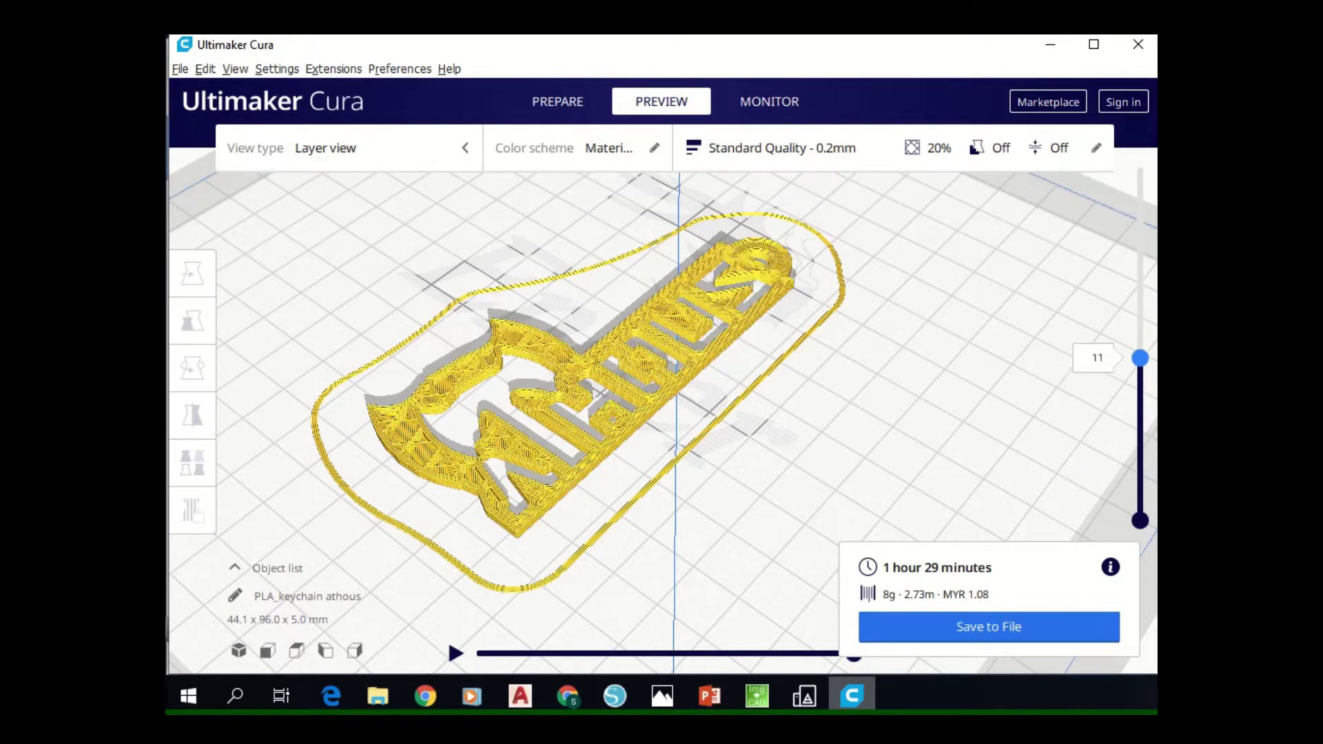
left_click_drag(1141, 266, 1141, 167)
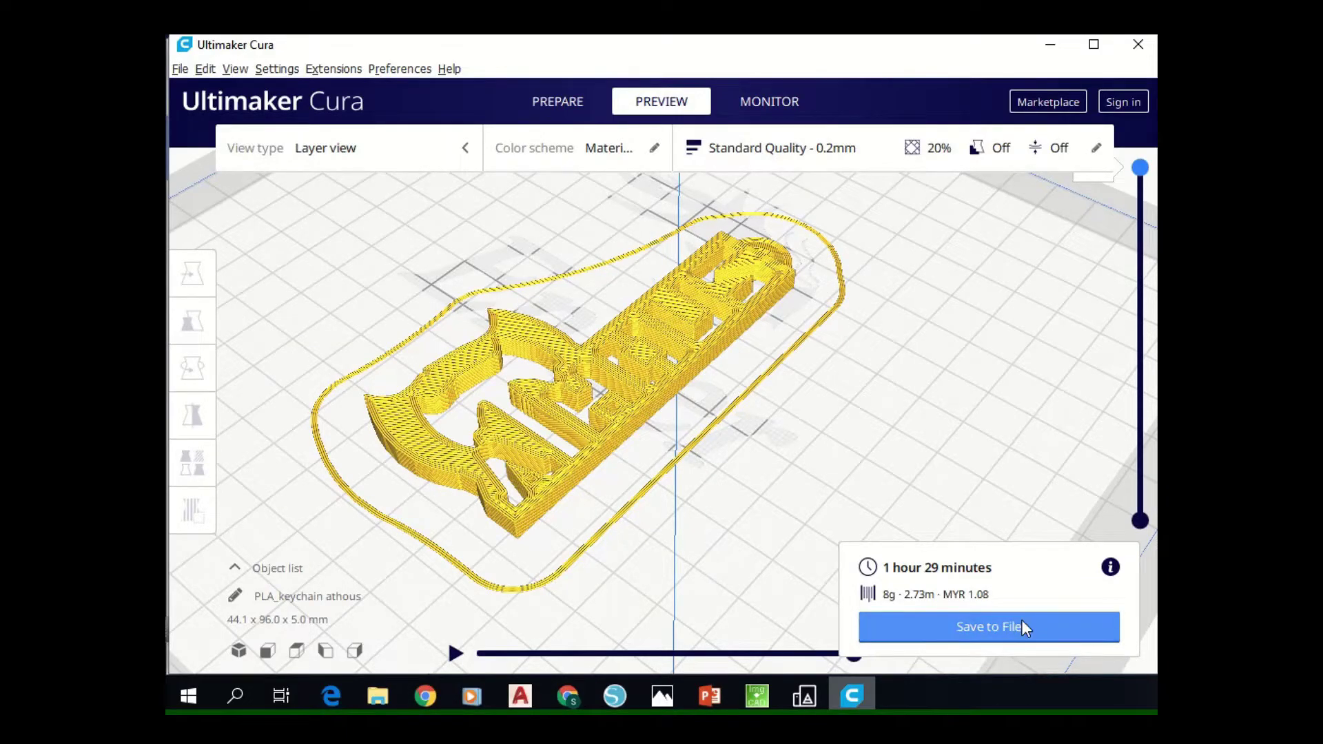